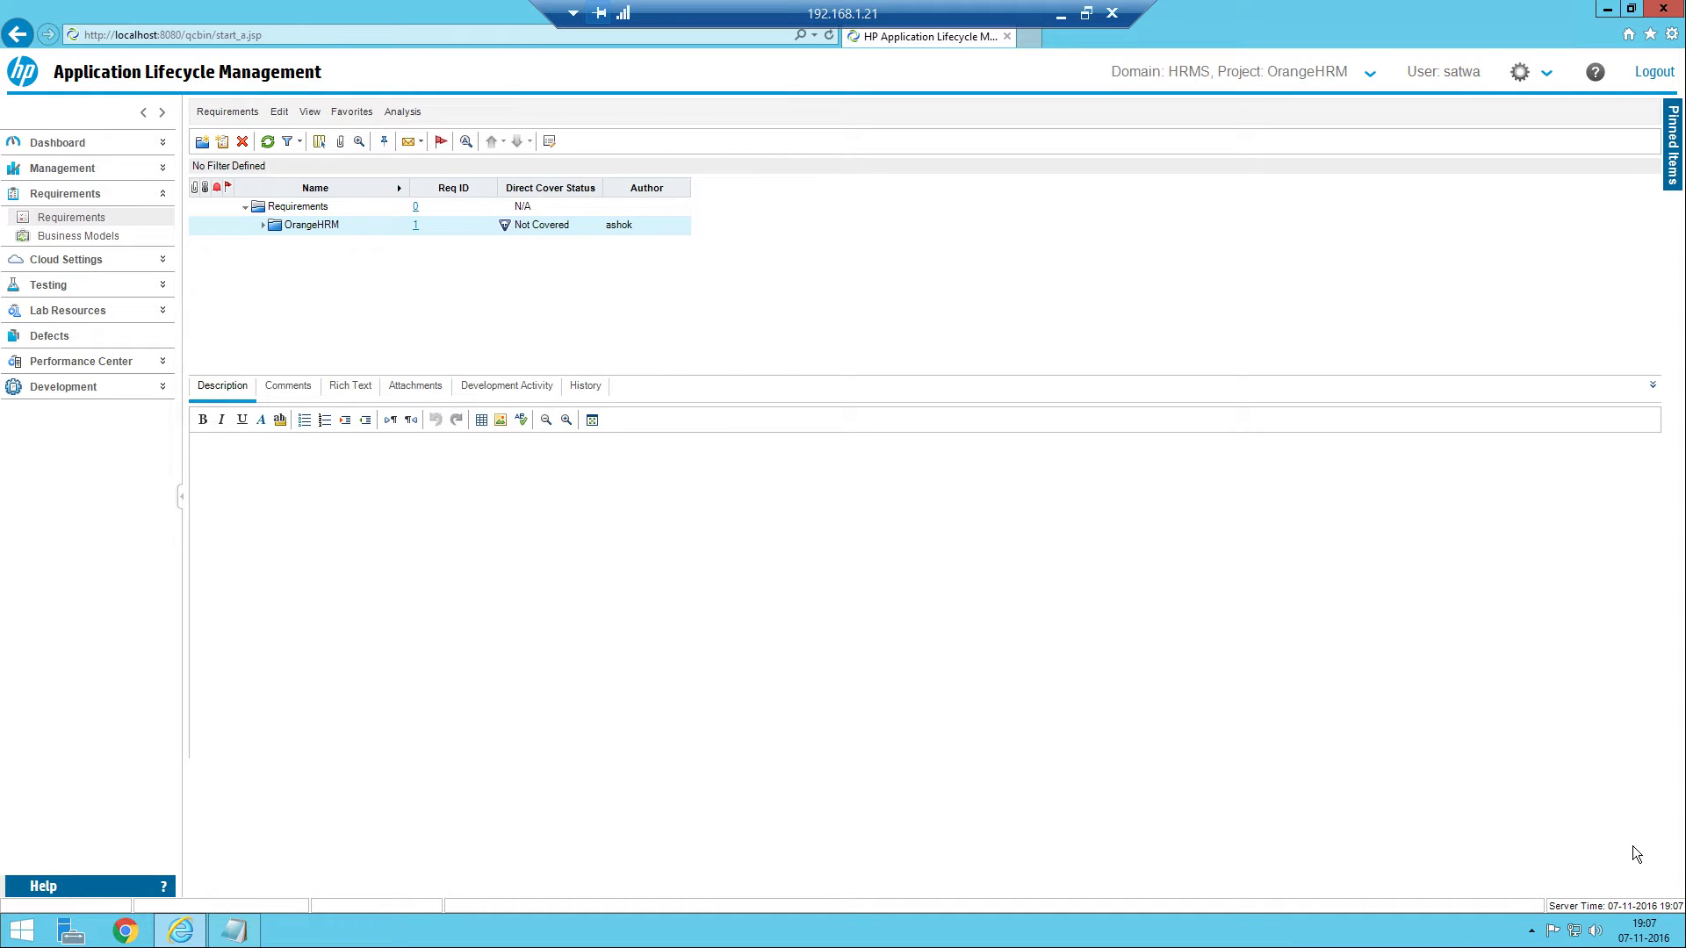
Step: Open the Releases module under Management and expand the release tree down to the contents of the OrangeHRM folder
click(159, 170)
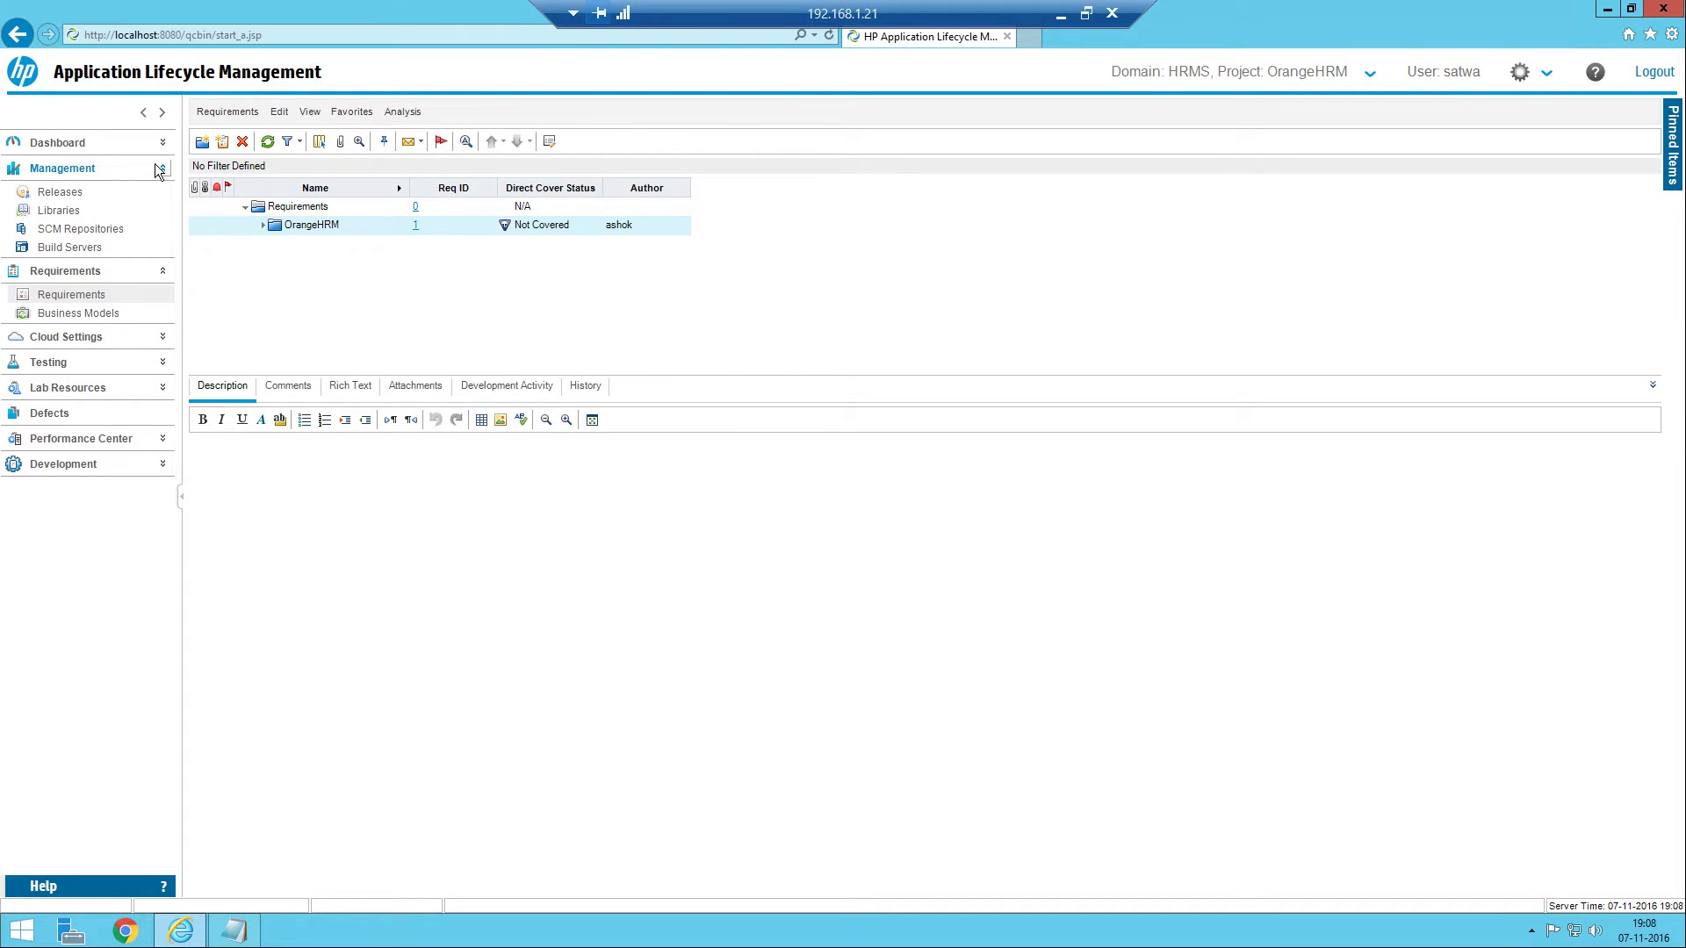
click(60, 195)
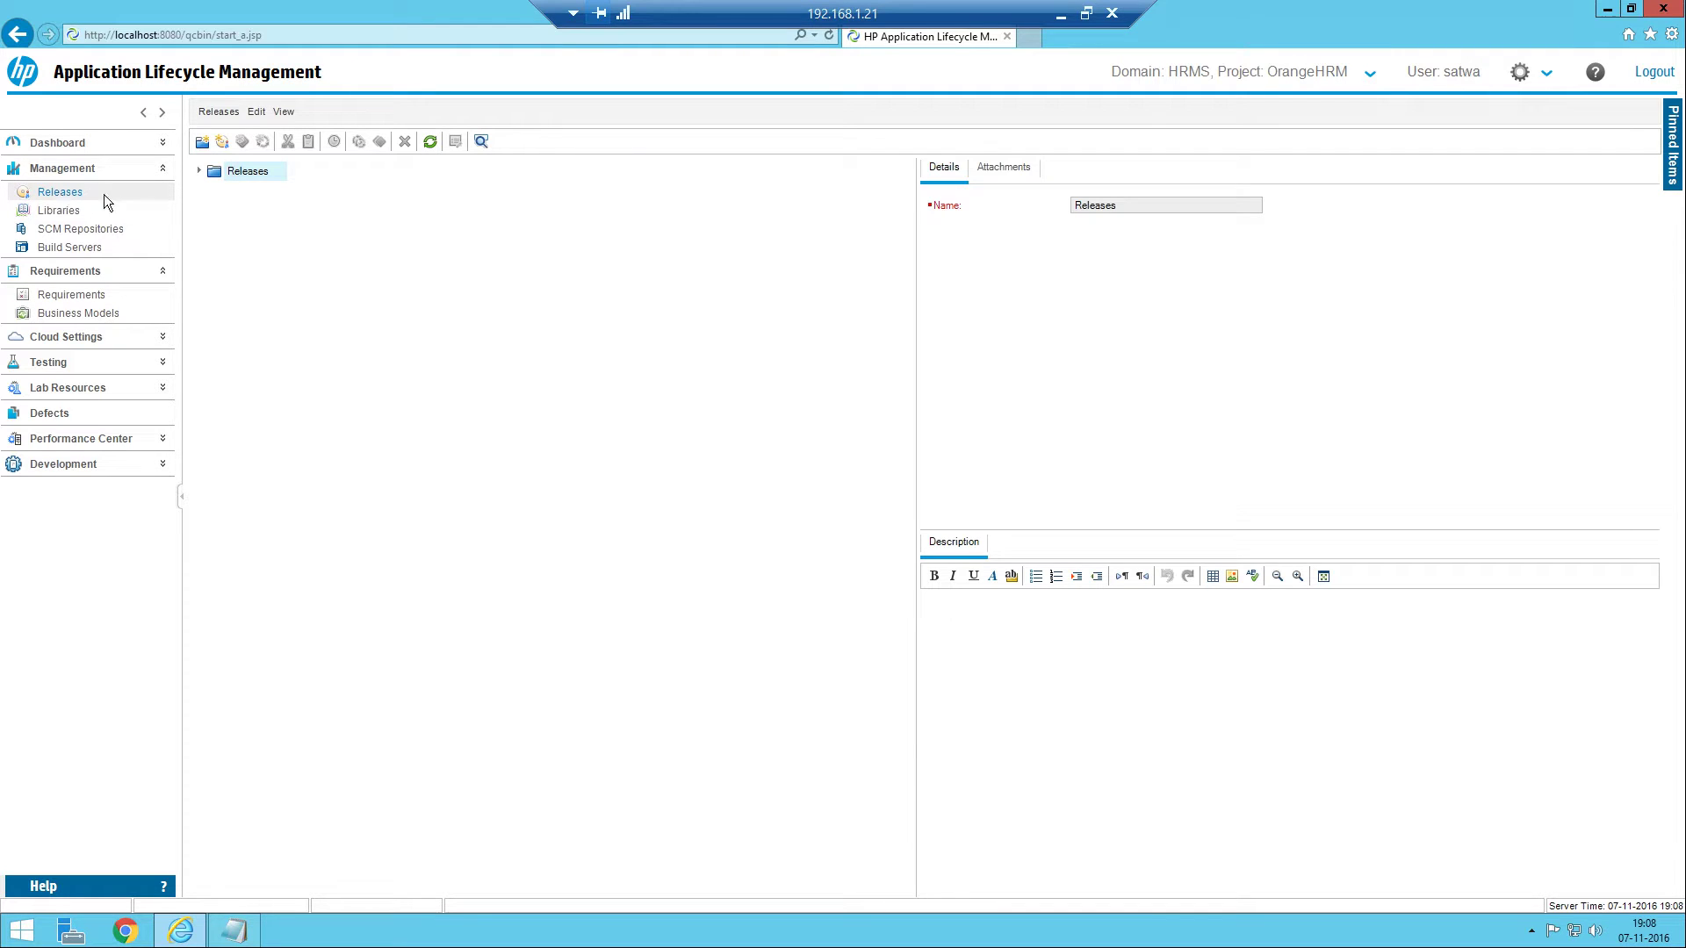
click(199, 172)
click(217, 191)
click(216, 192)
click(249, 194)
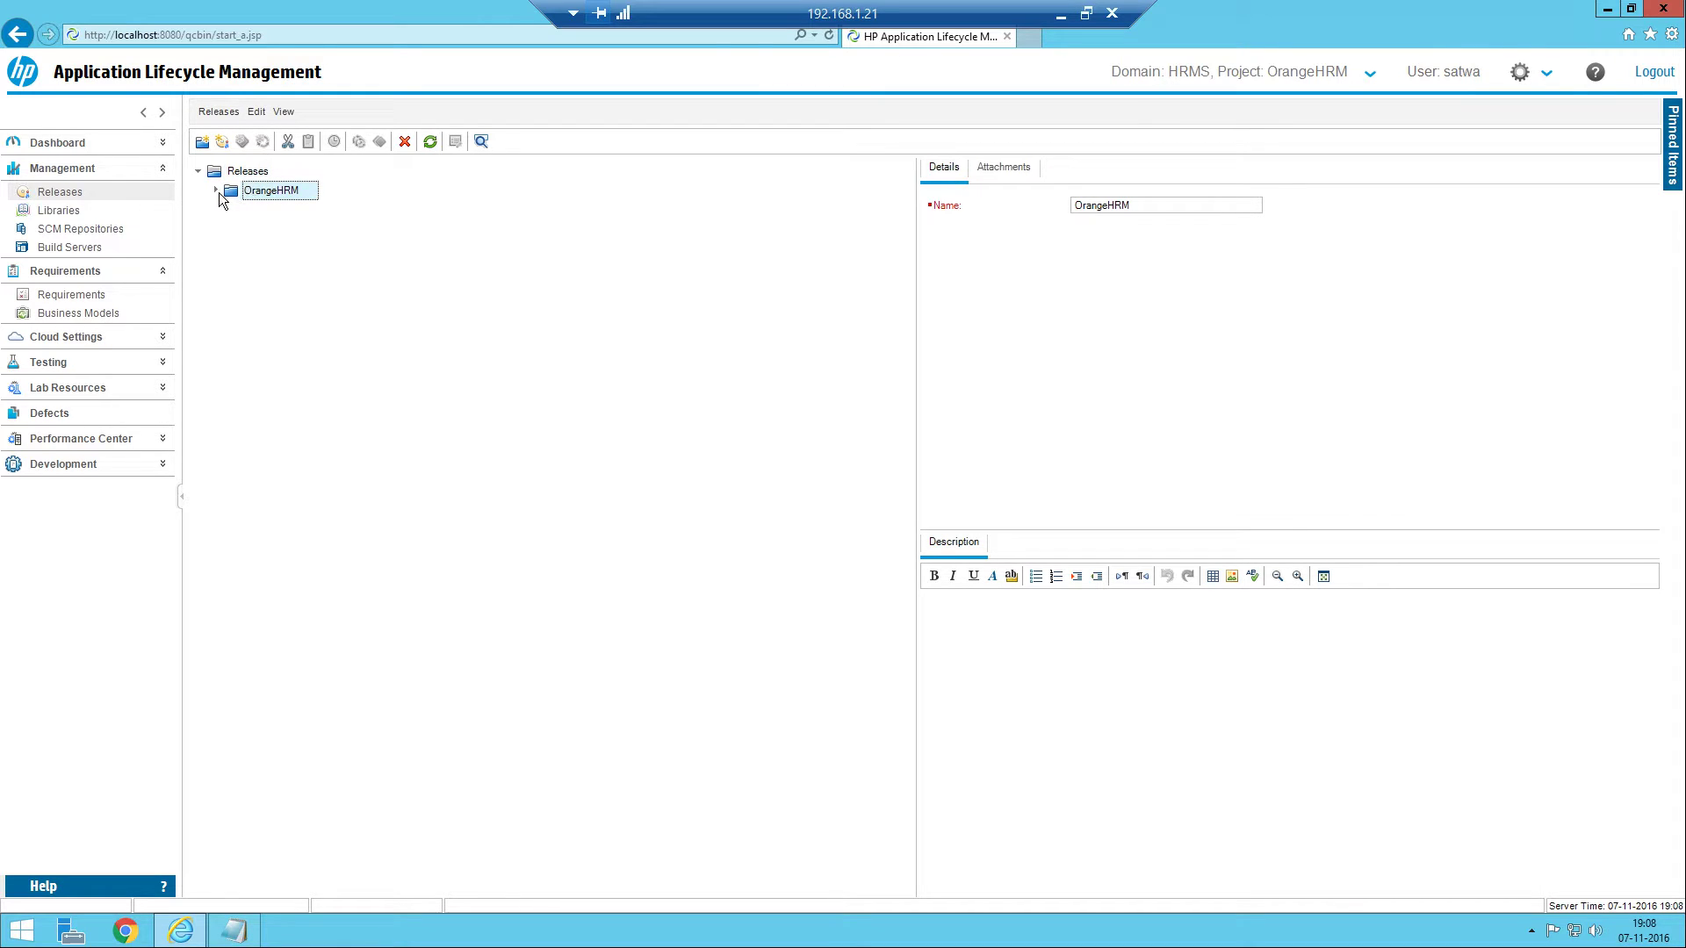
click(217, 191)
Step: Create a release named Release 2 in the OrangeHRM folder with start date 09-11-2016 and end date 30-11-2016
click(224, 146)
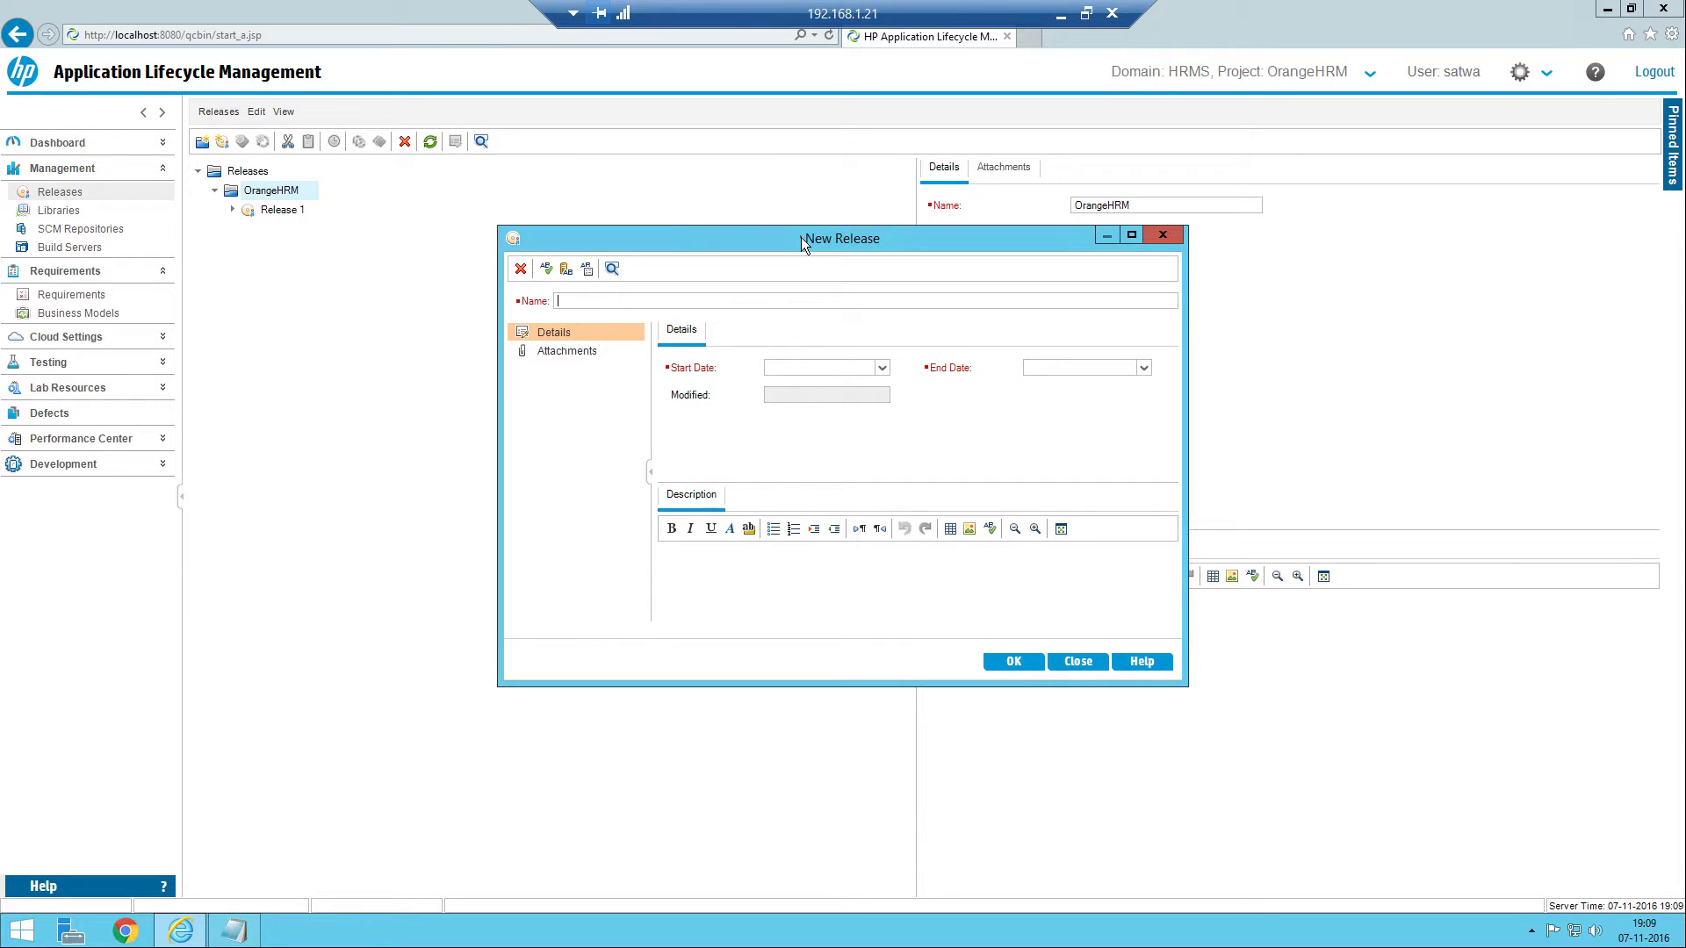
drag(800, 237, 852, 235)
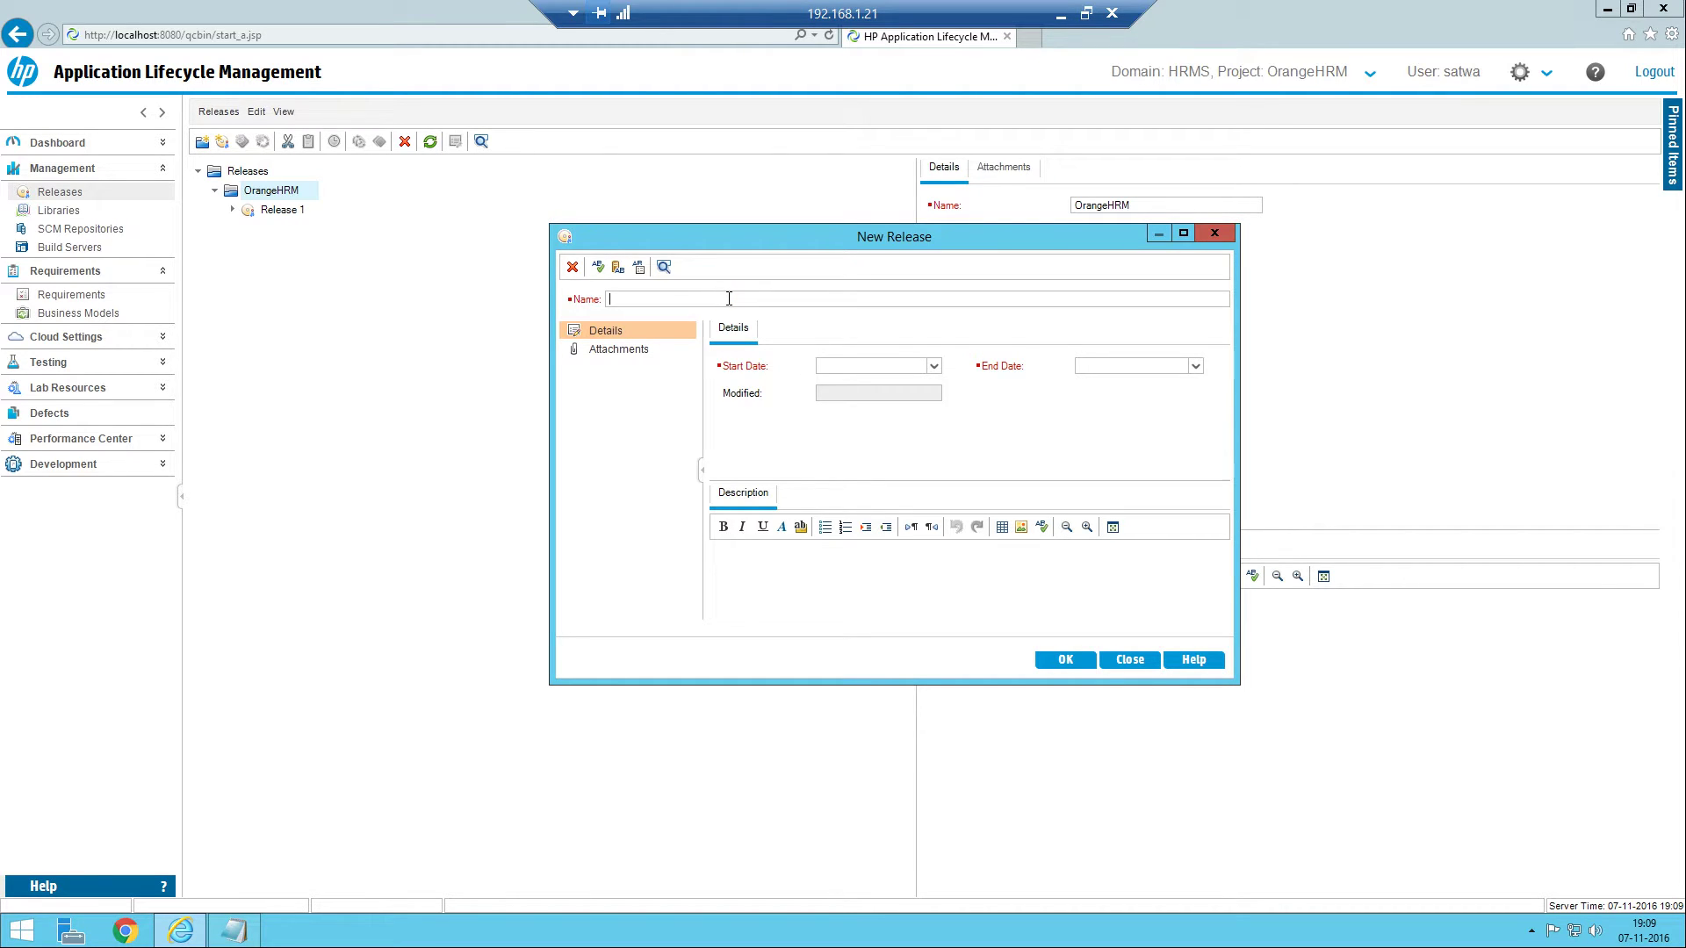
text(Release 2)
click(934, 366)
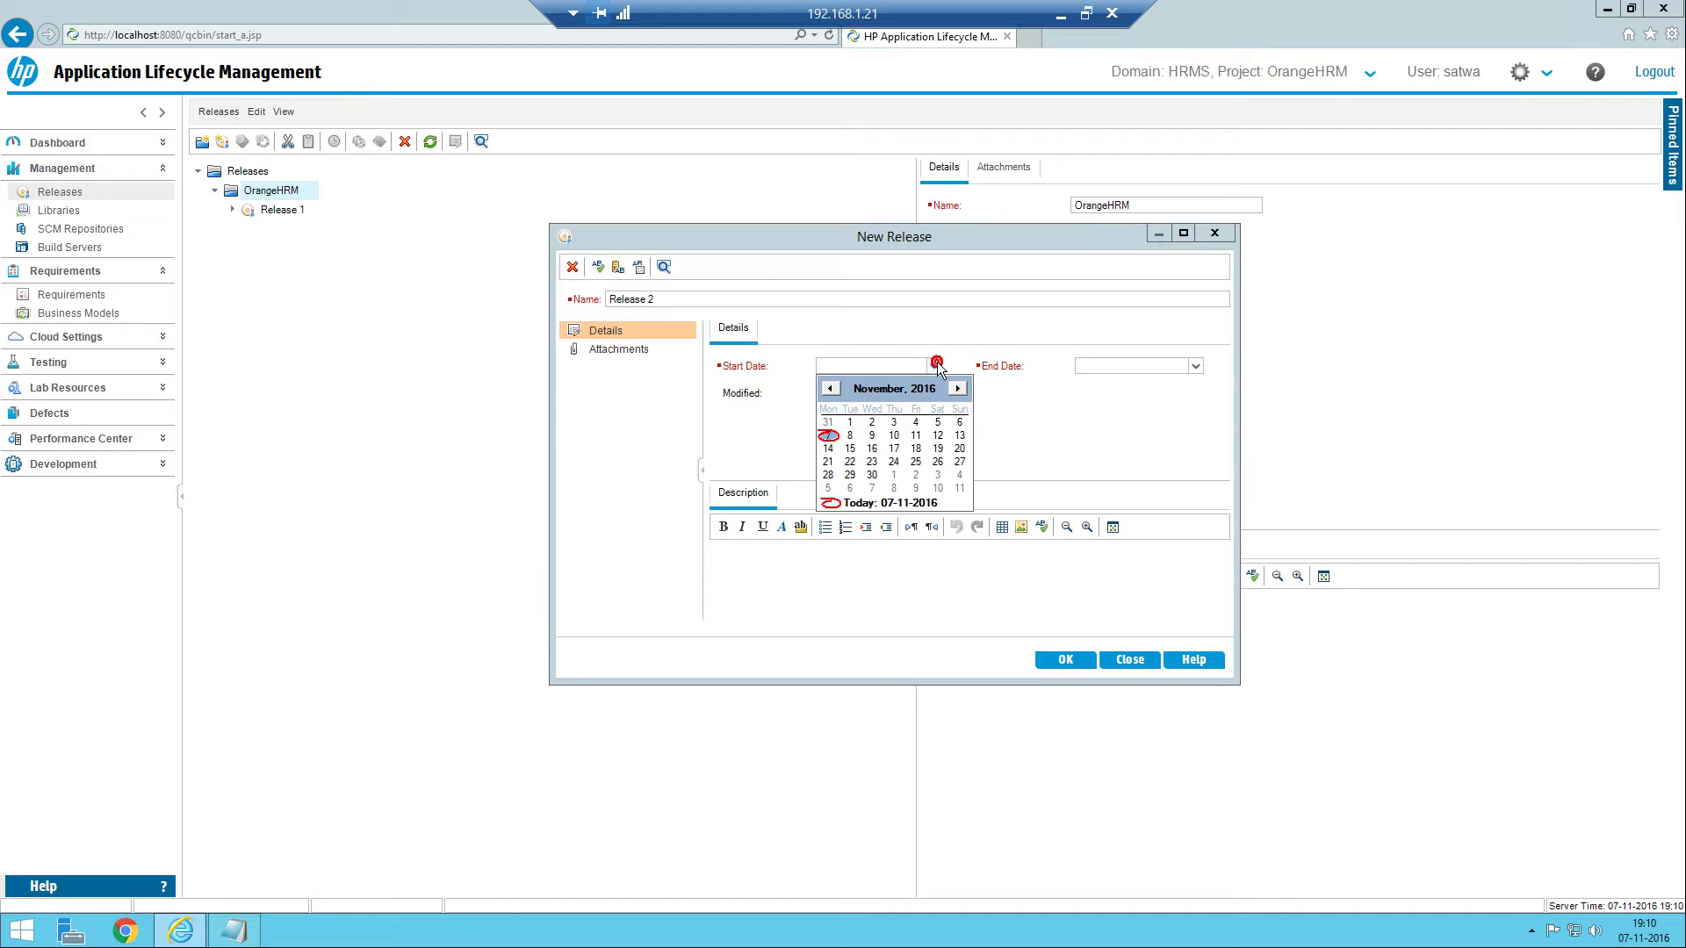
click(871, 436)
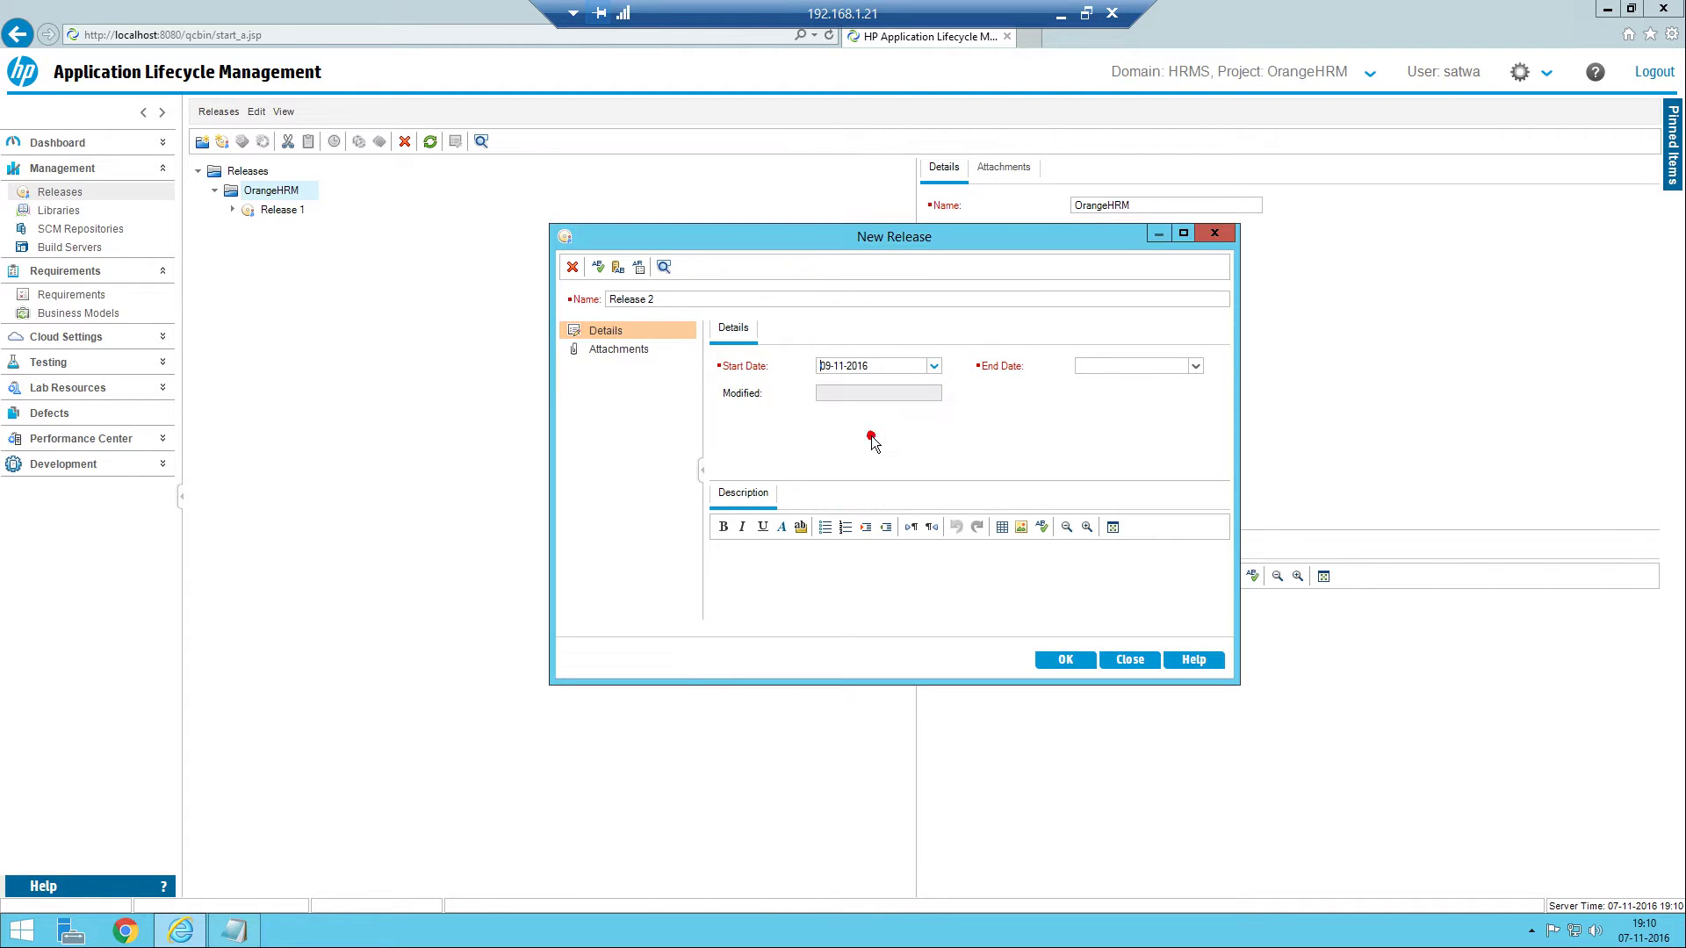
click(1194, 366)
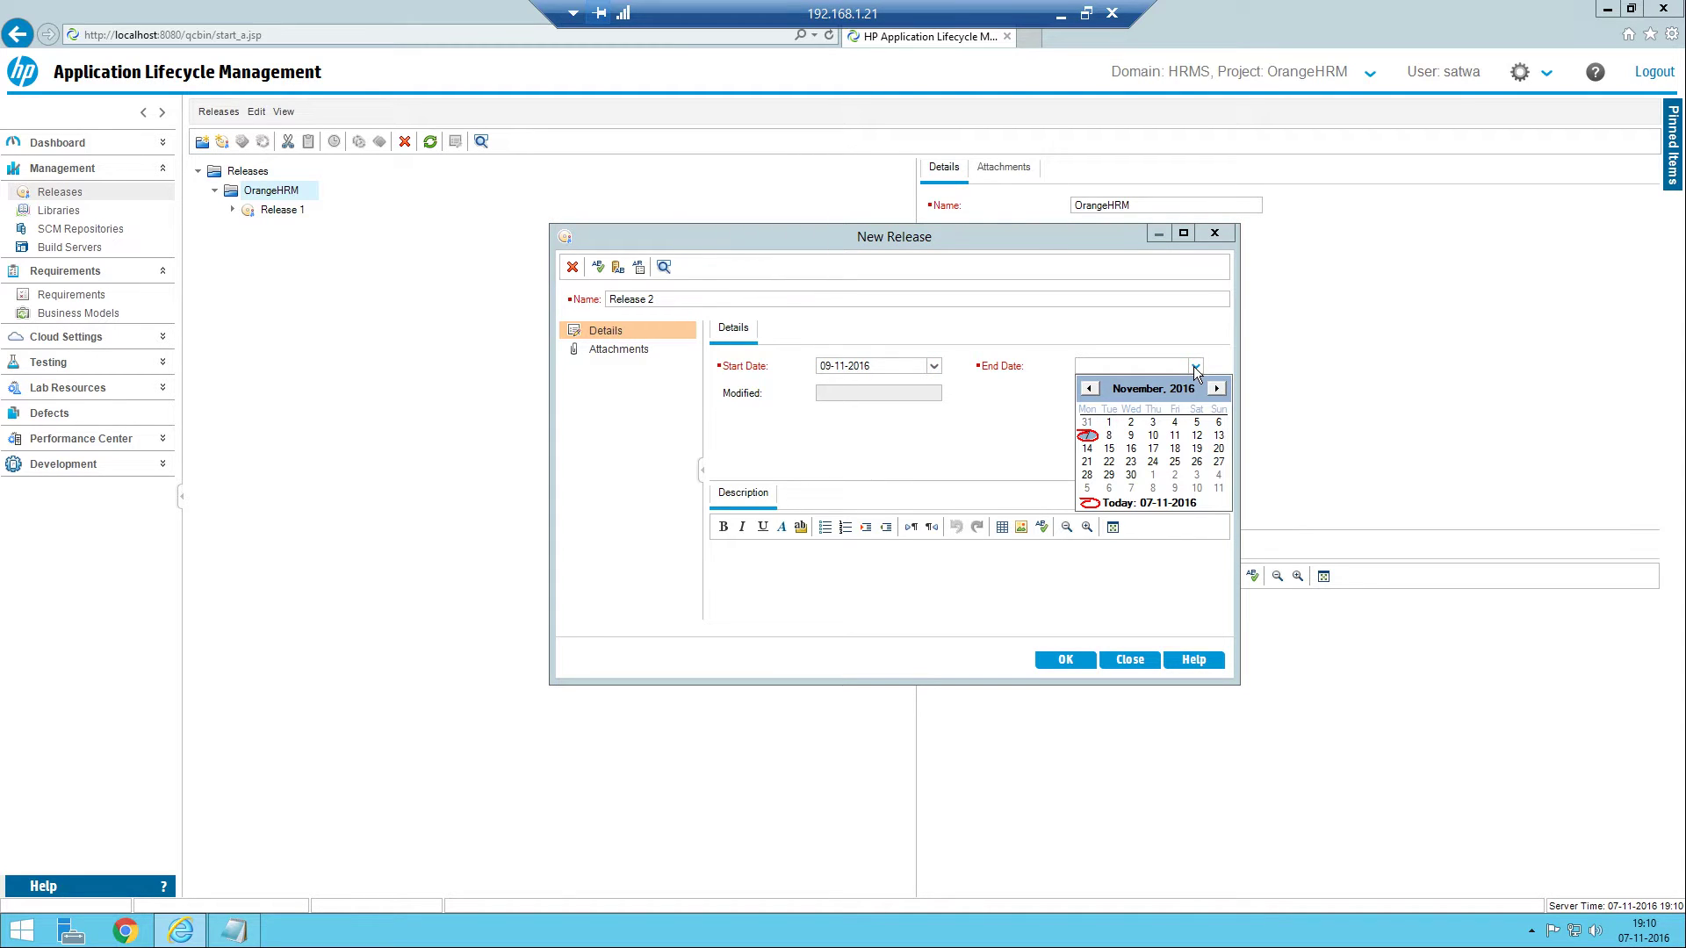
click(1131, 475)
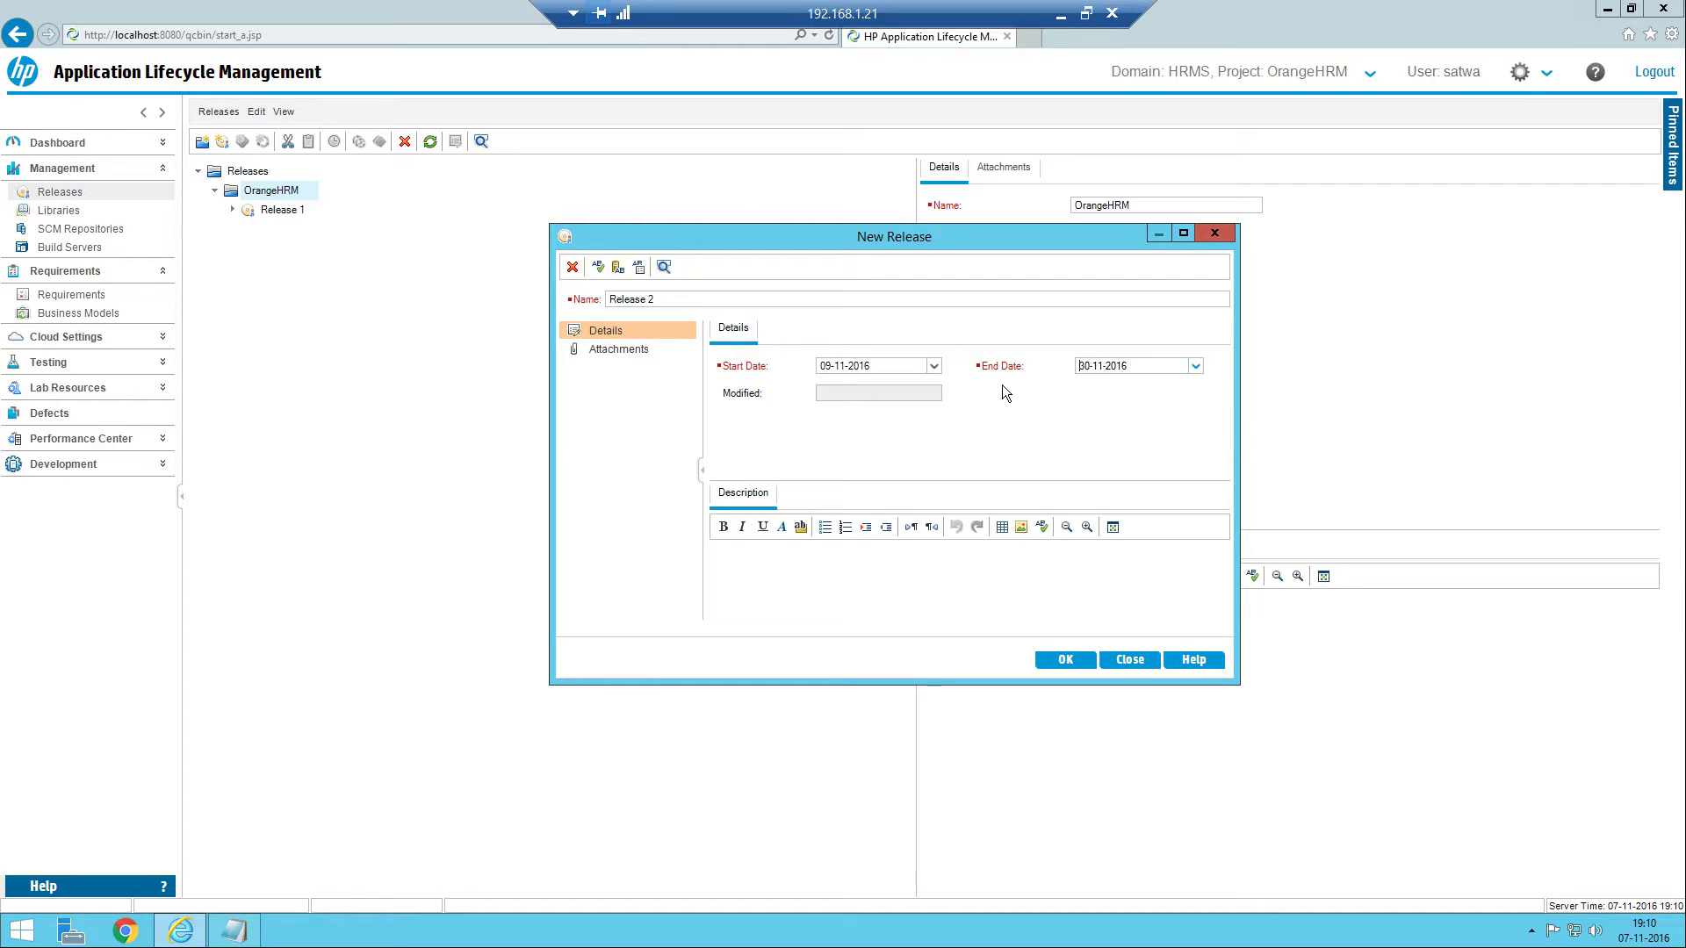
click(1065, 661)
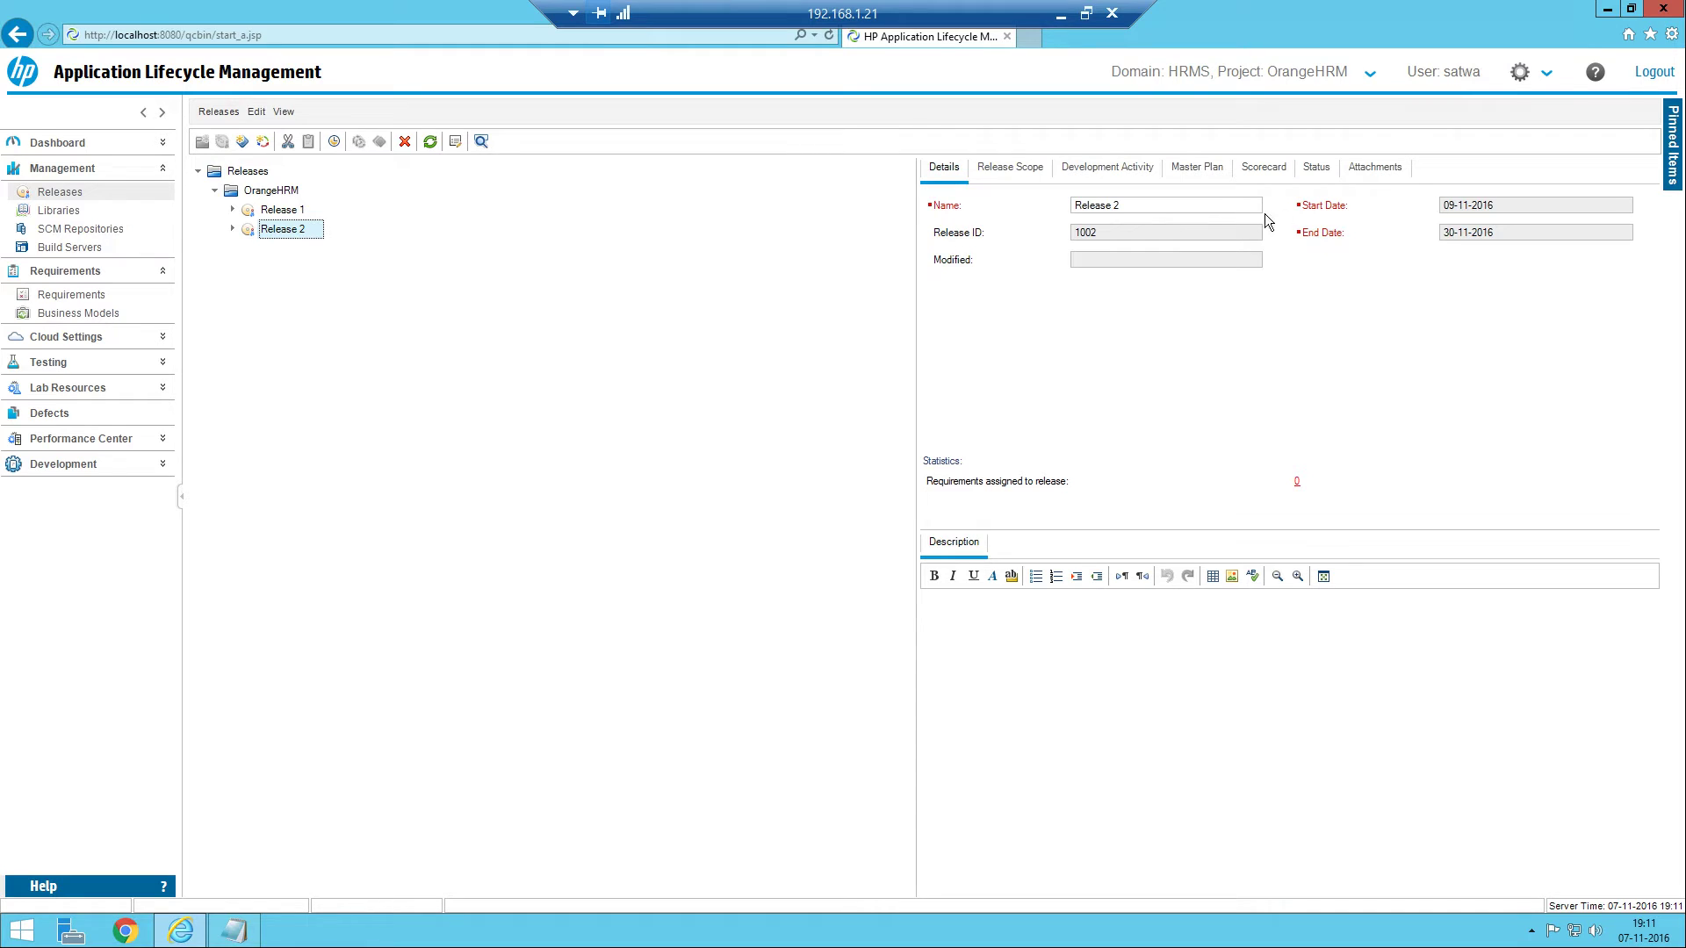
Step: Compare the dates and release IDs in the details of Release 1 and Release 2
click(1450, 202)
click(1117, 238)
click(282, 212)
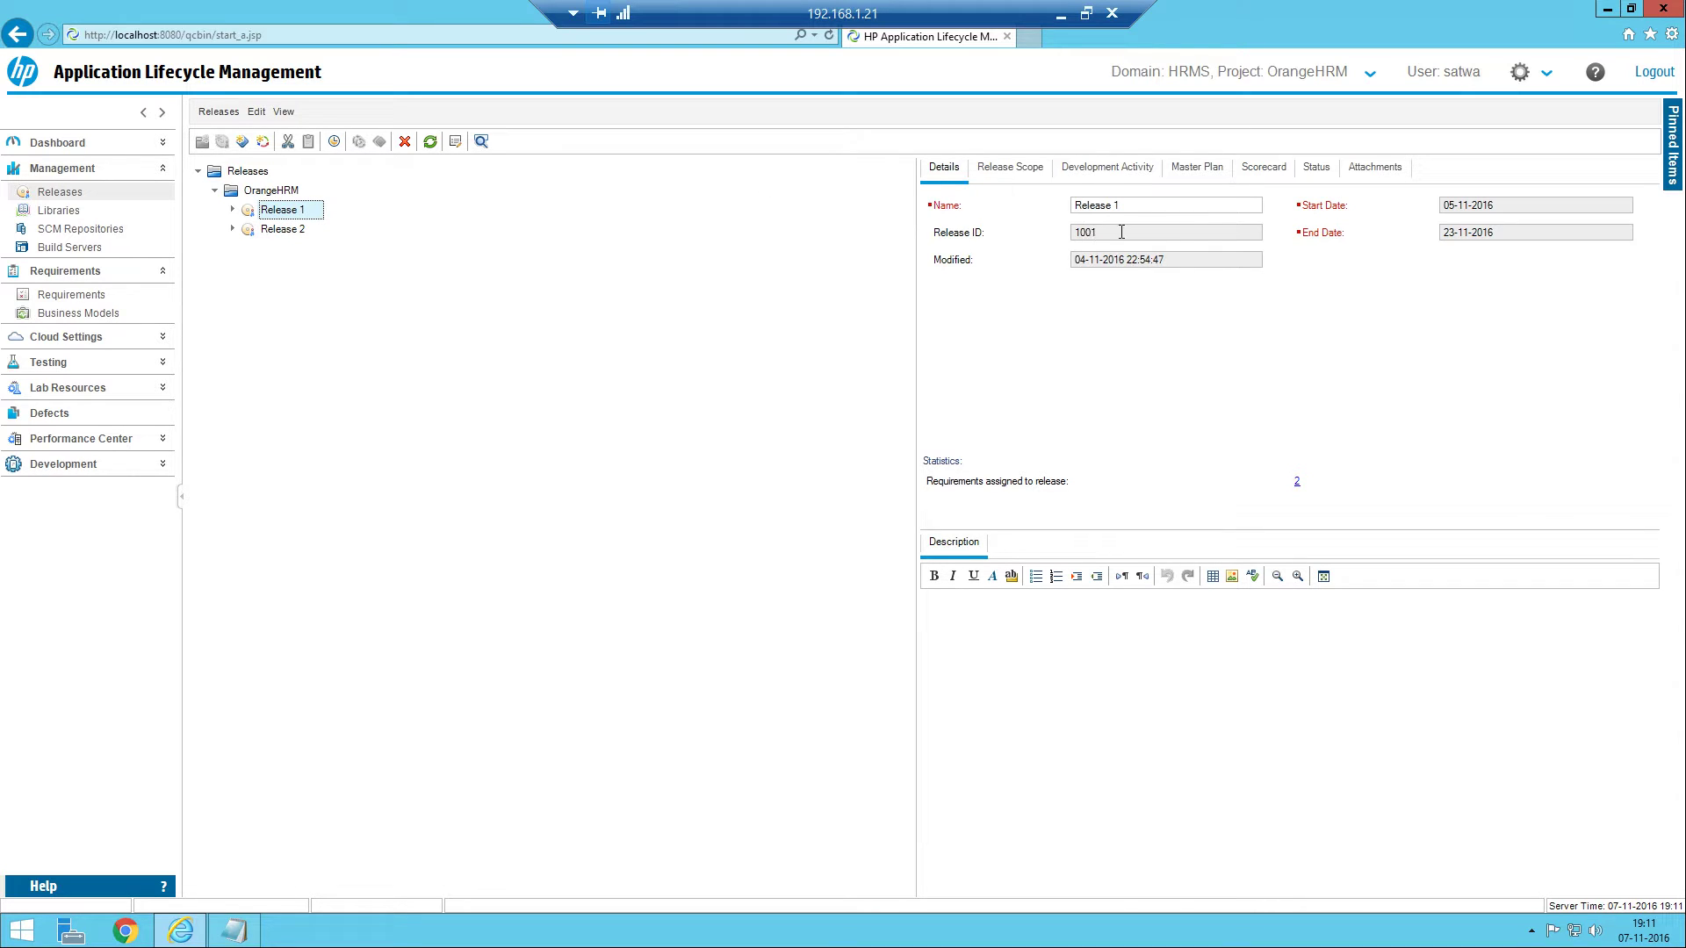
double_click(1089, 233)
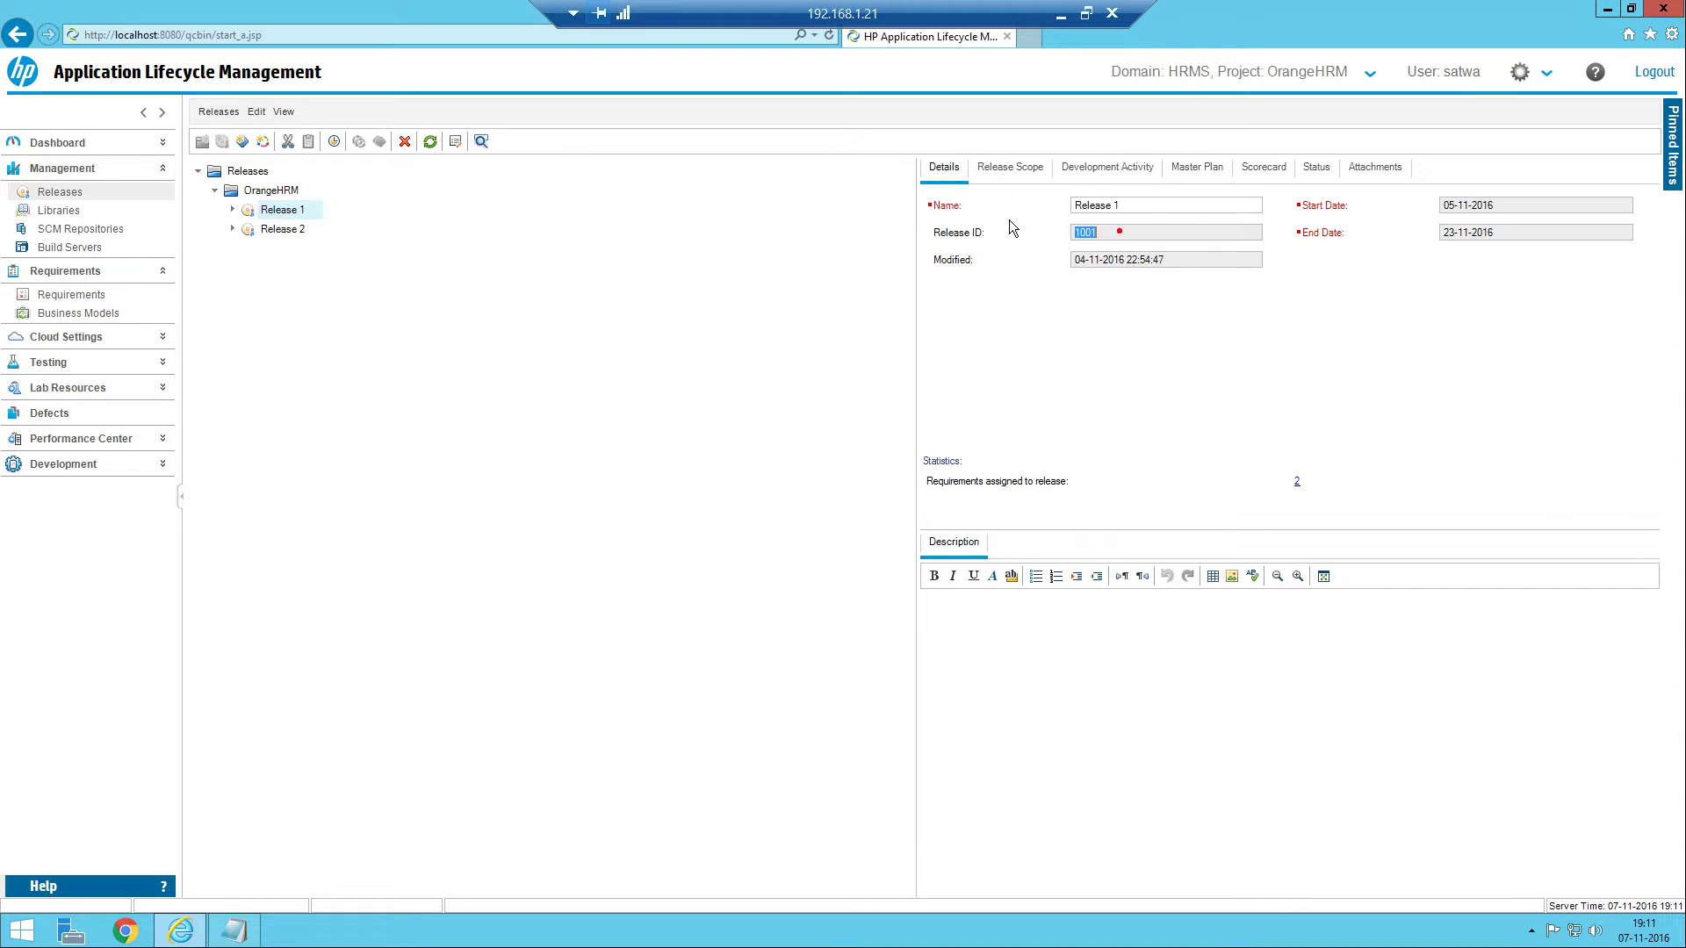
click(288, 235)
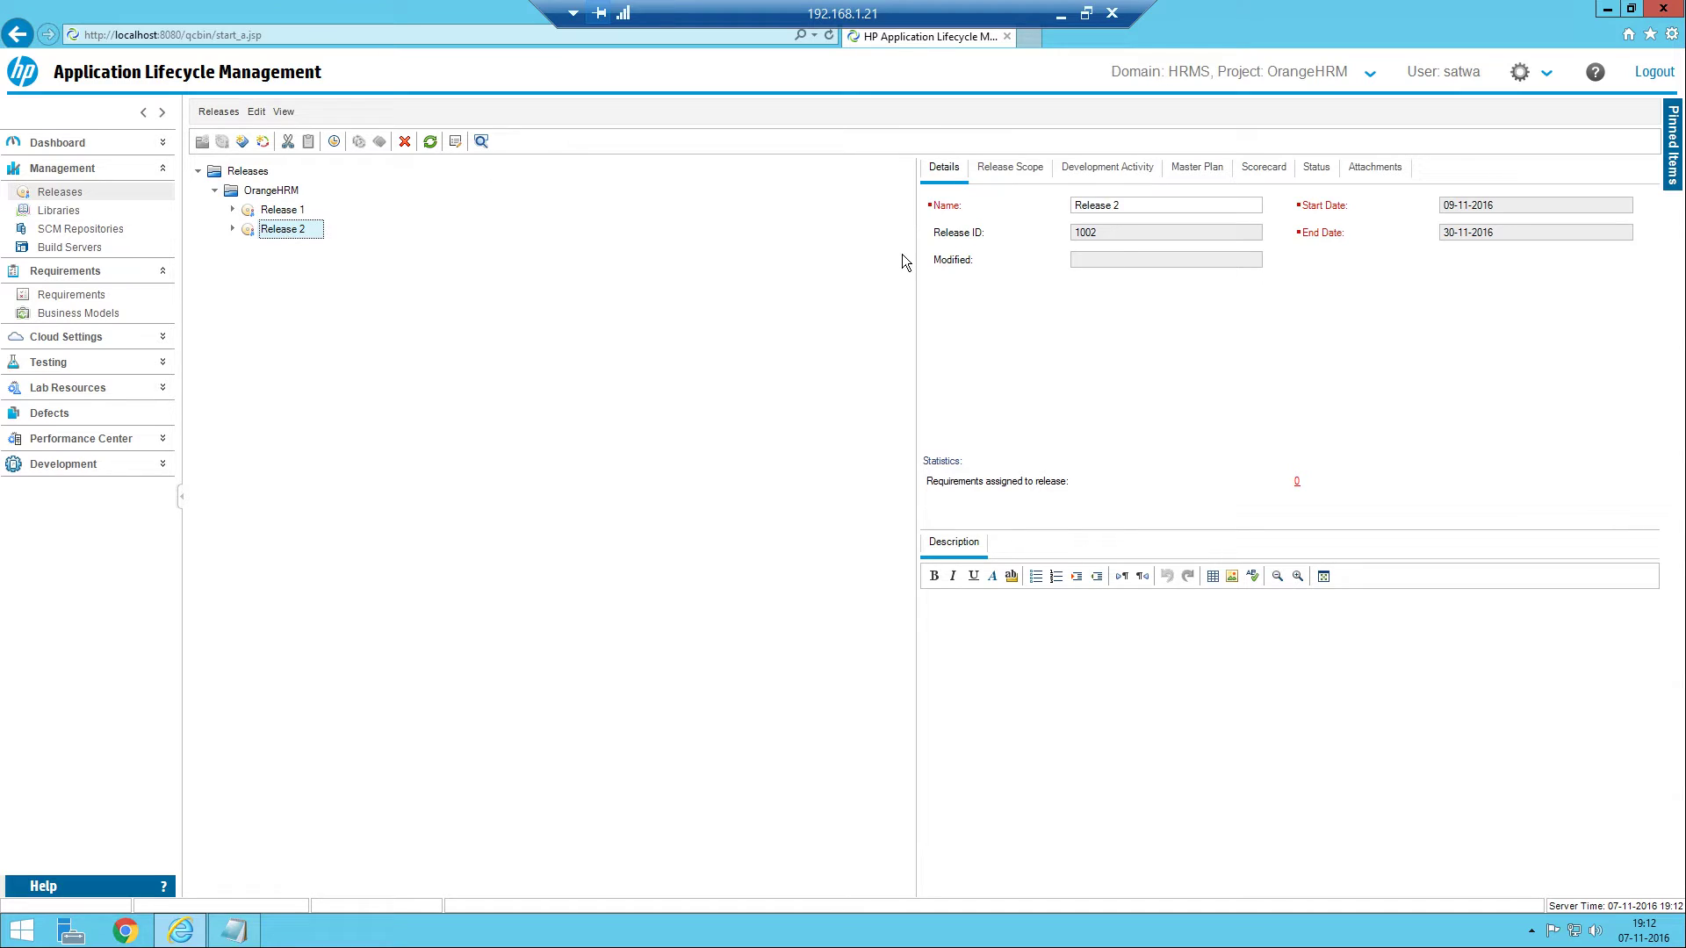
double_click(1123, 235)
Step: Review Release 2's scope, development activity, master plan and scorecard, and return to its details
click(1005, 169)
click(1078, 166)
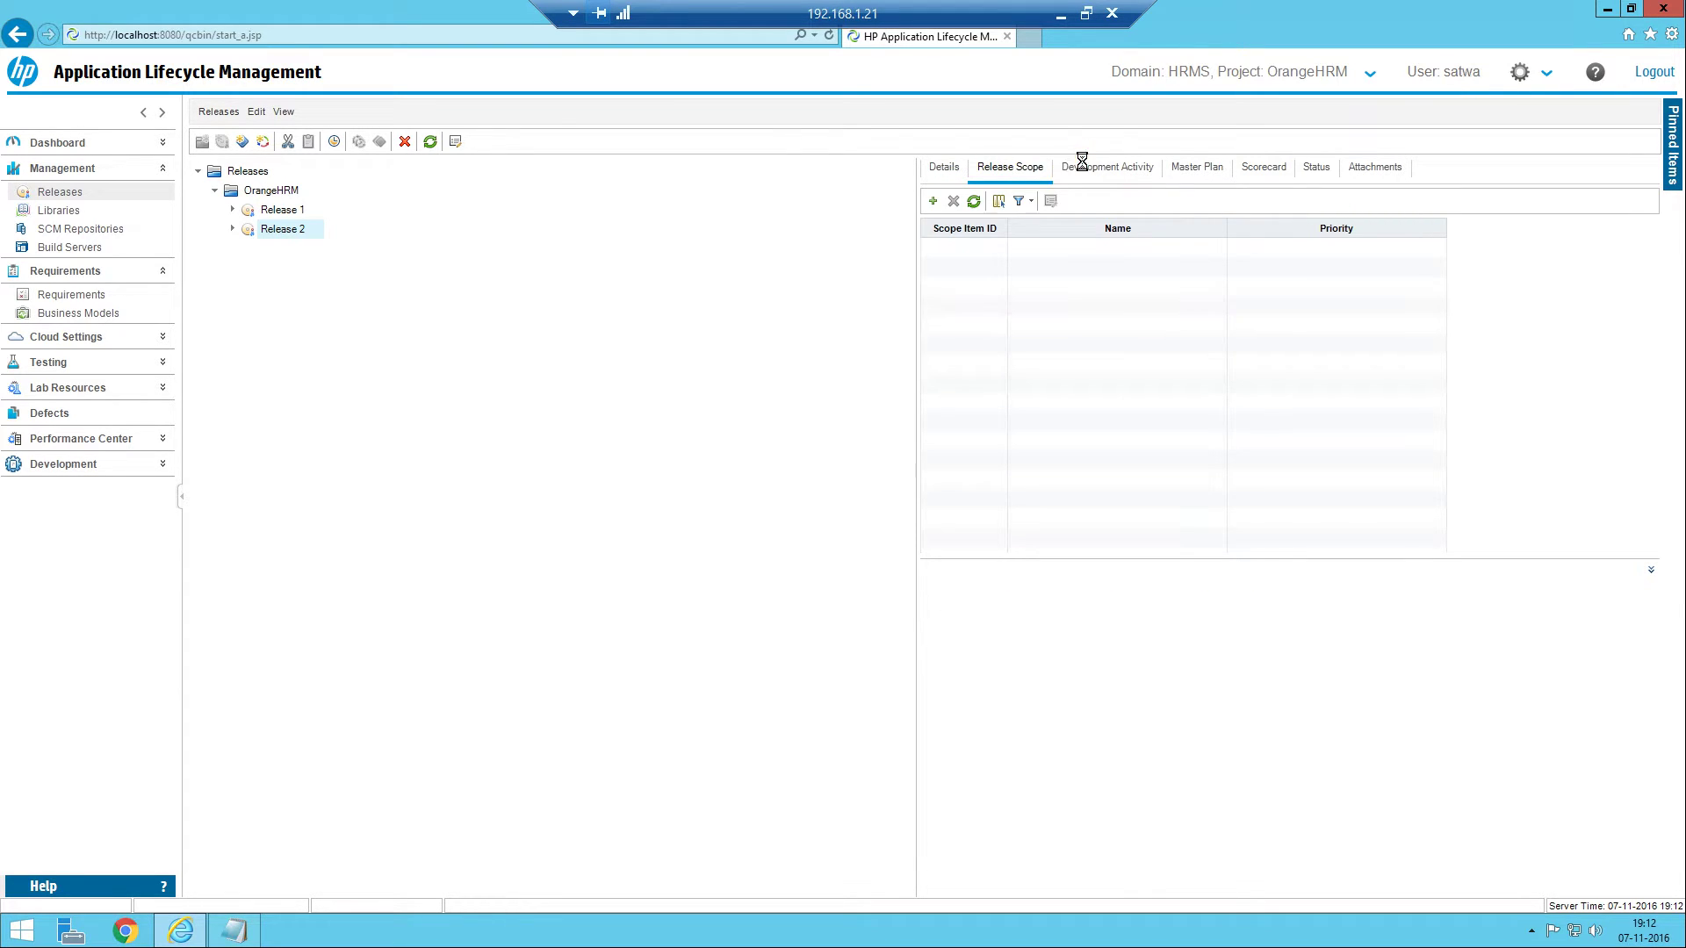
click(1199, 169)
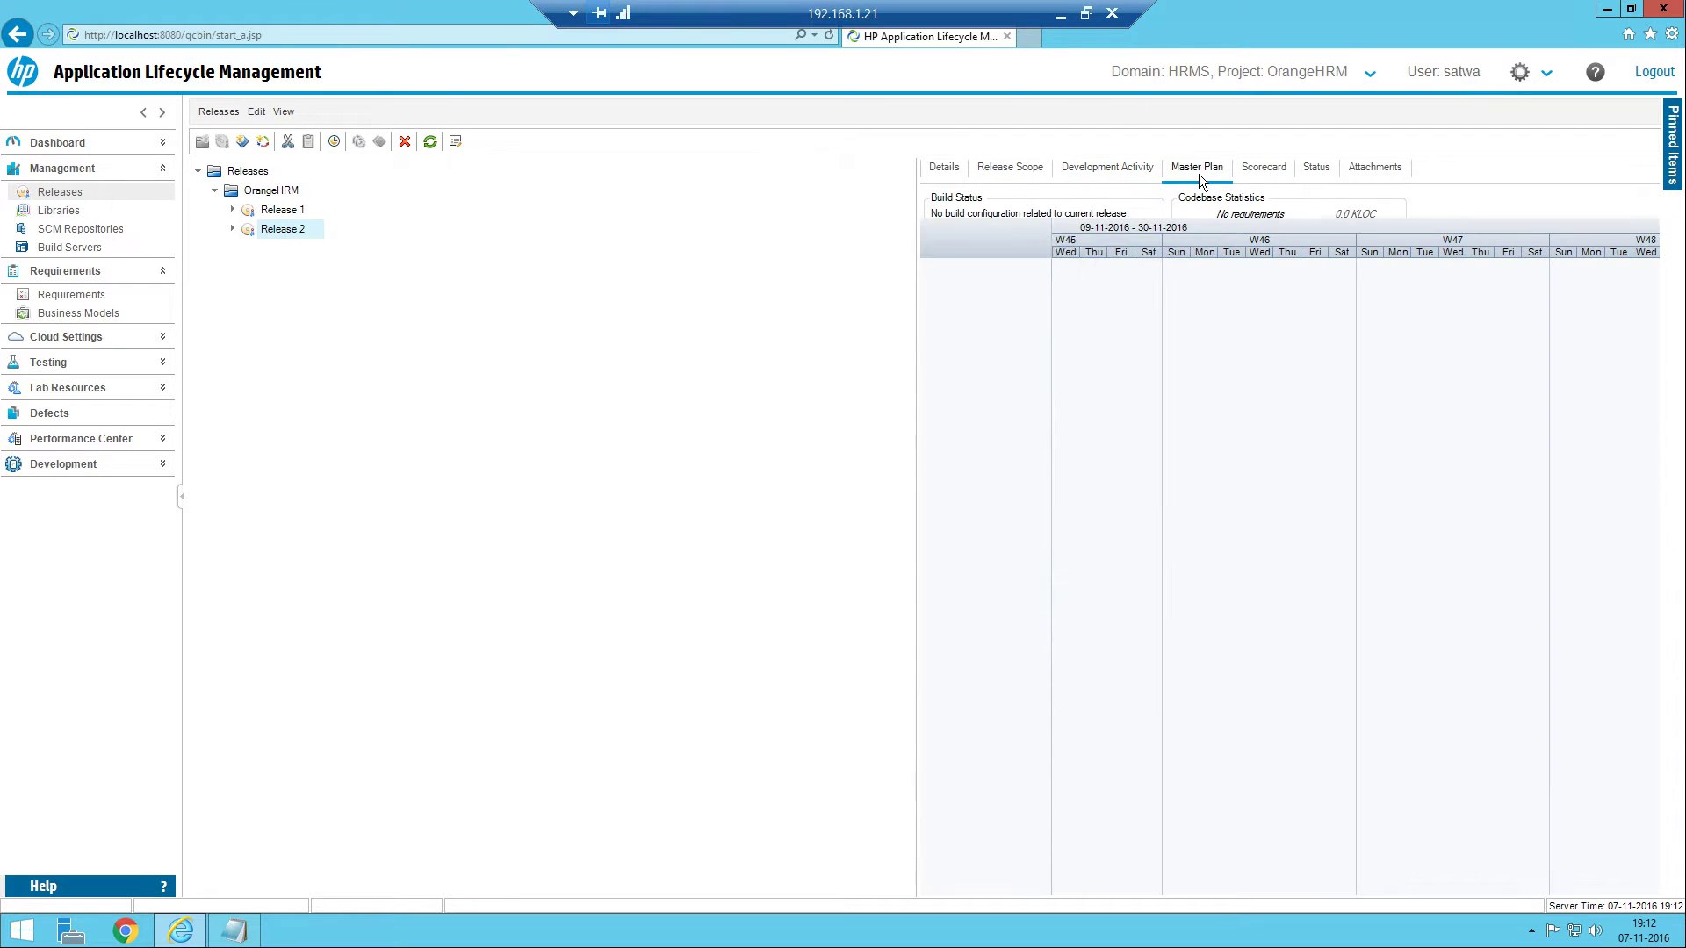
click(1274, 170)
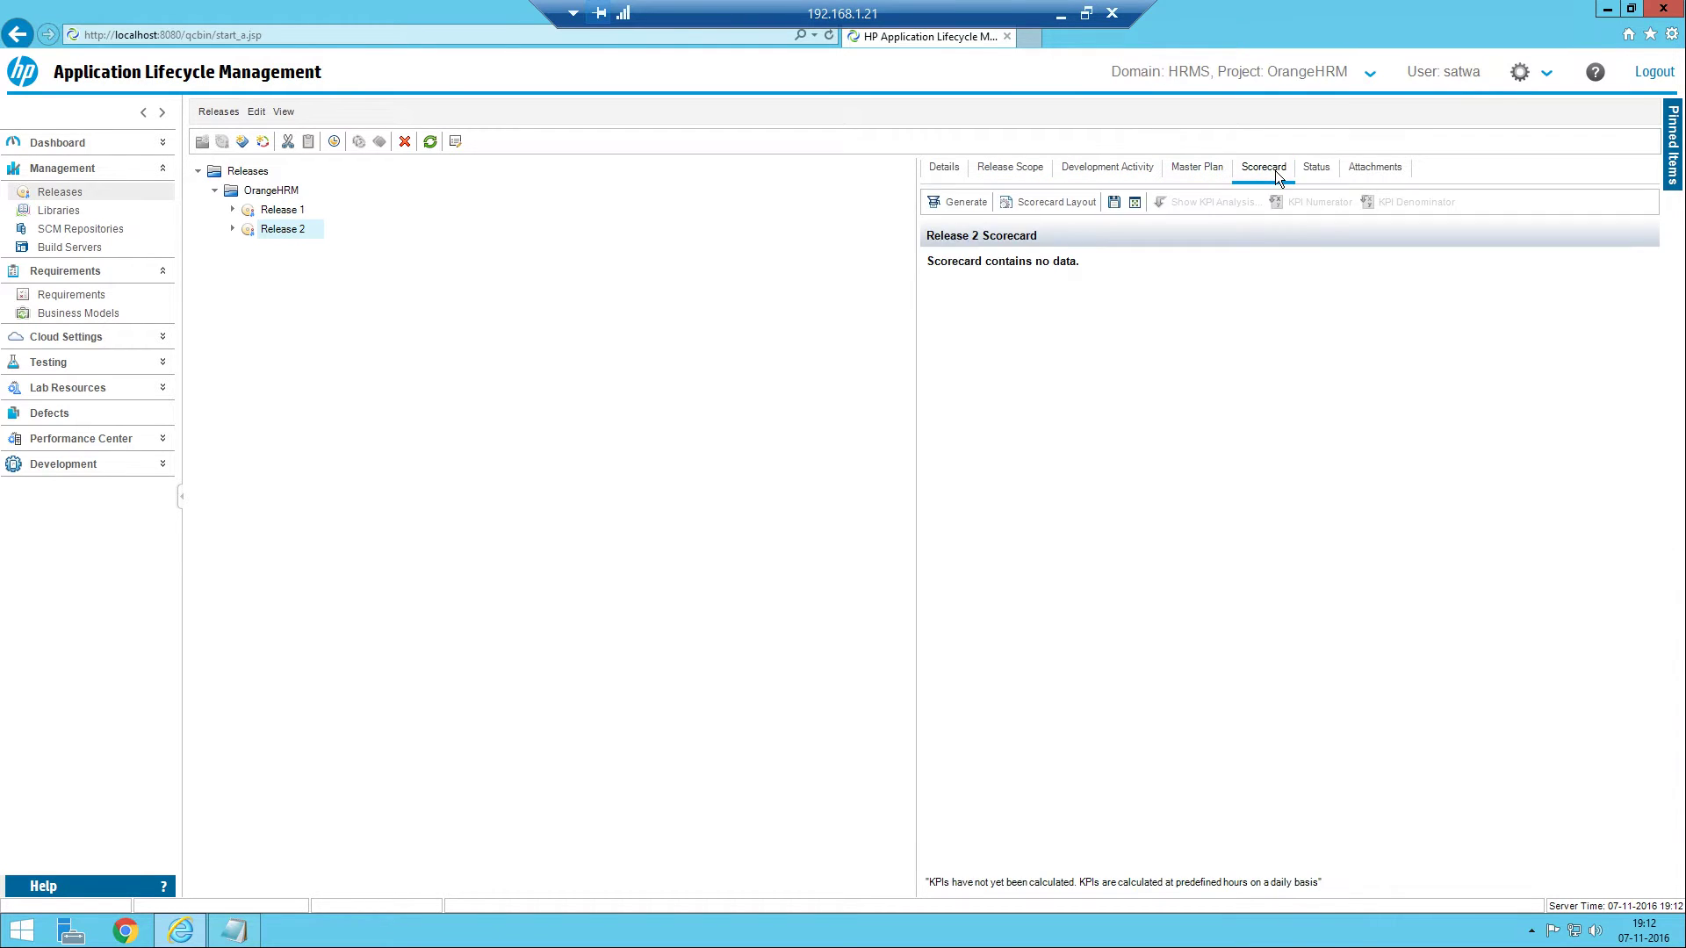
click(1207, 171)
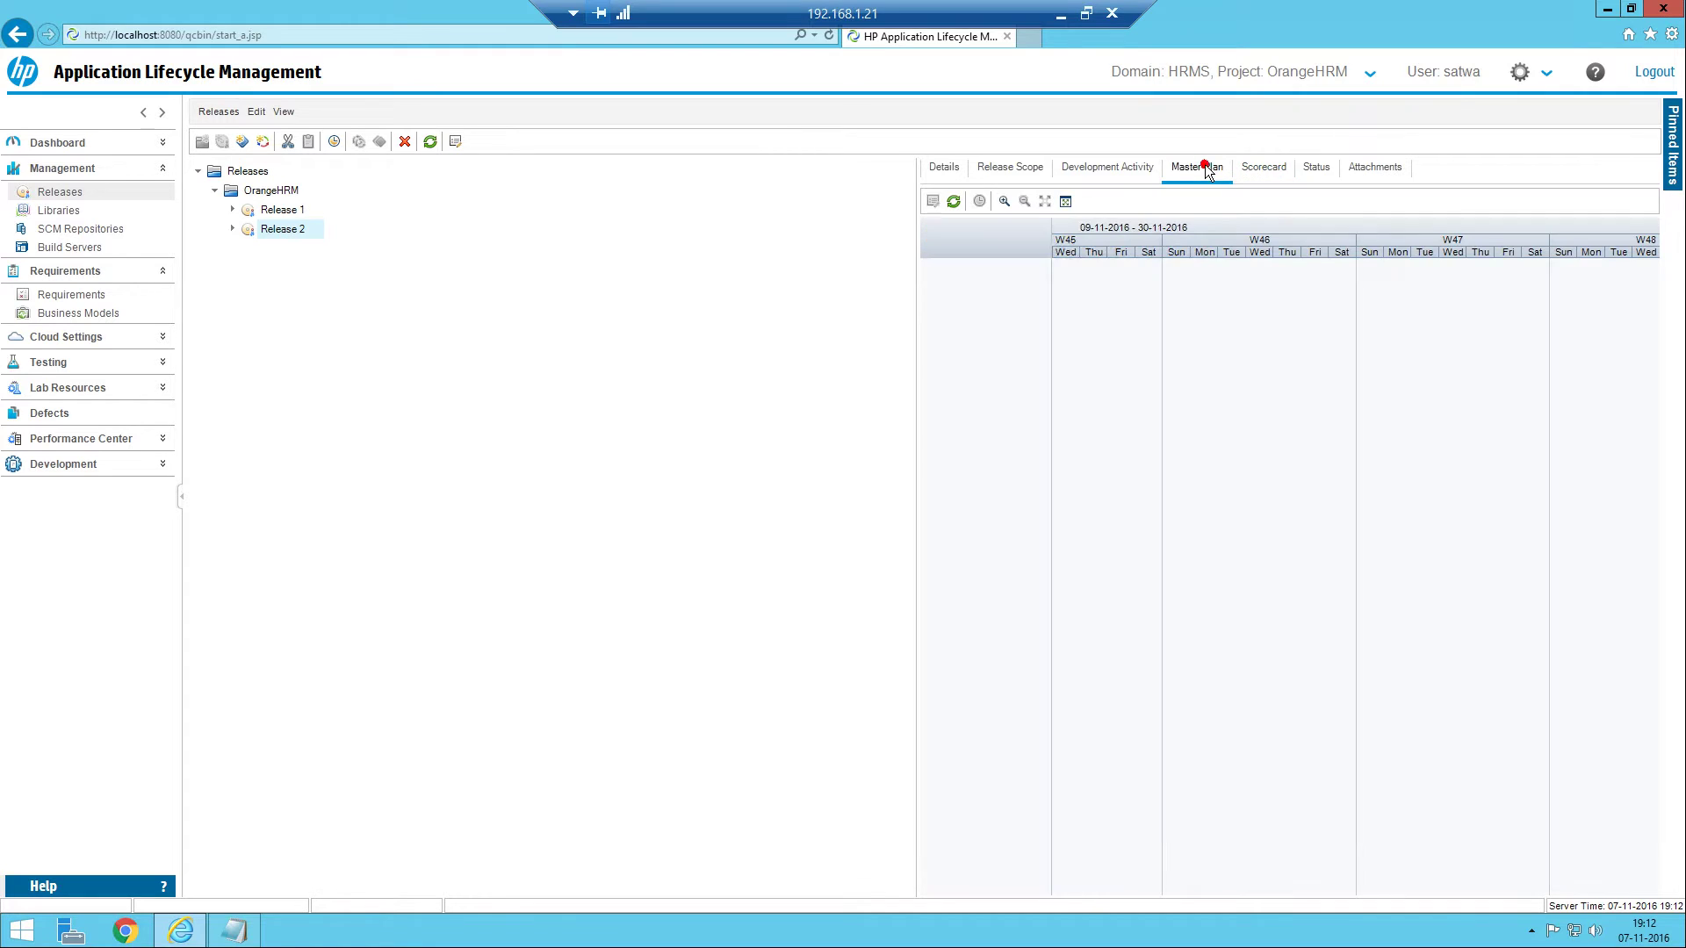
click(1139, 167)
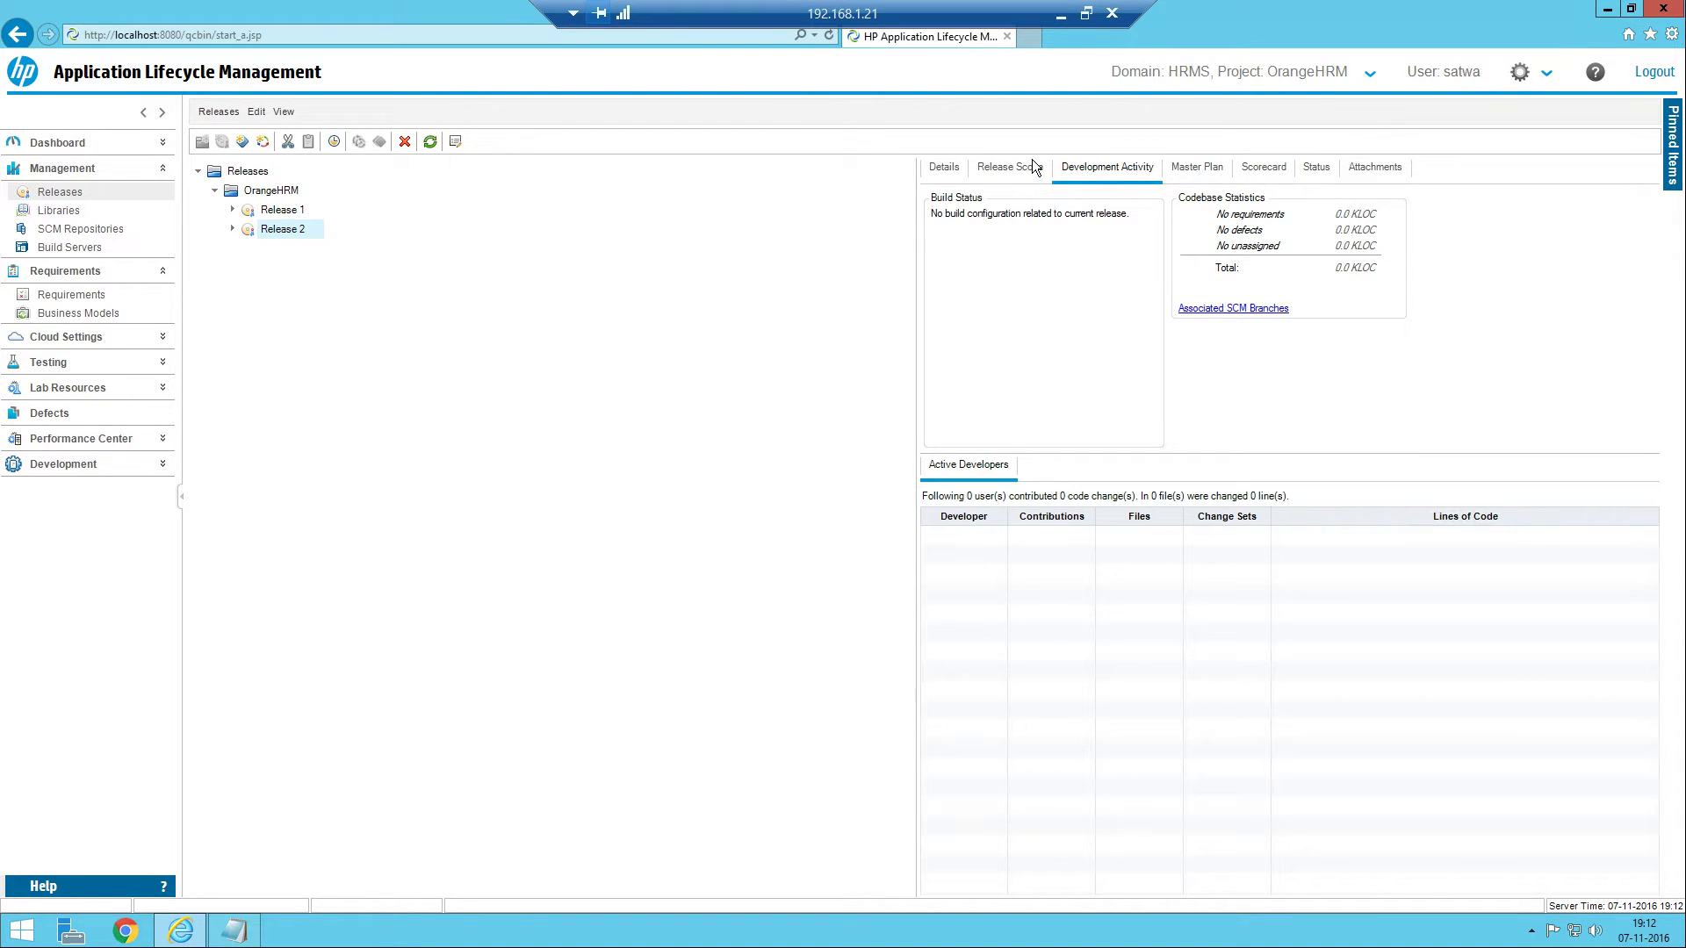
click(1033, 163)
click(953, 164)
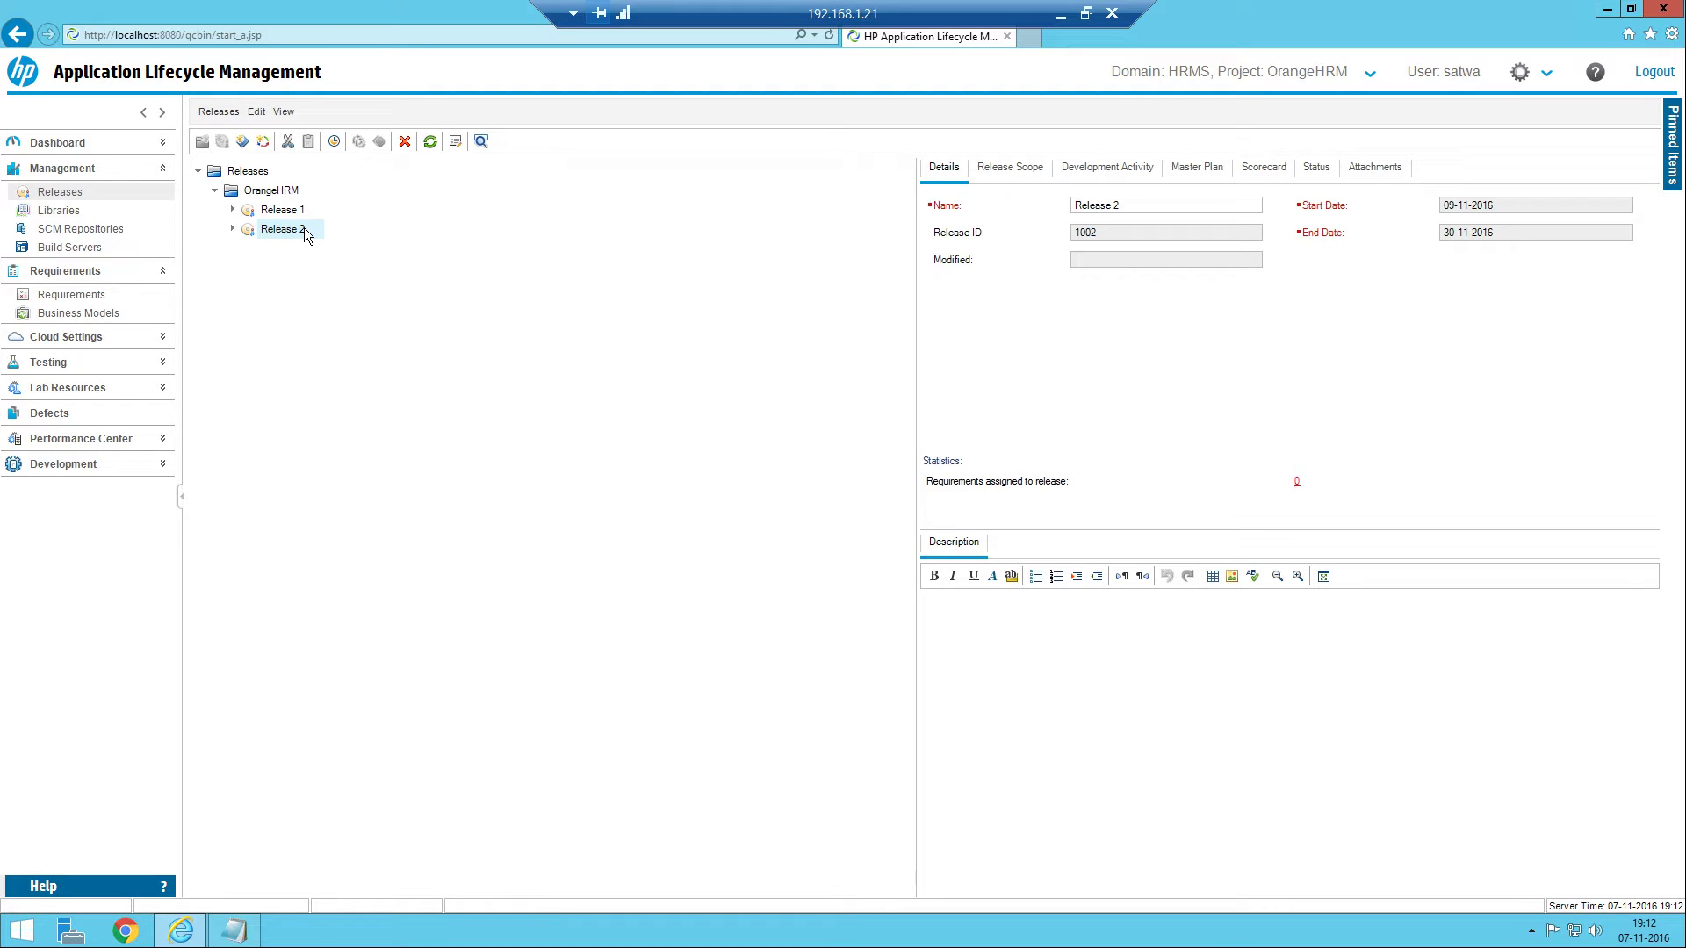
click(254, 194)
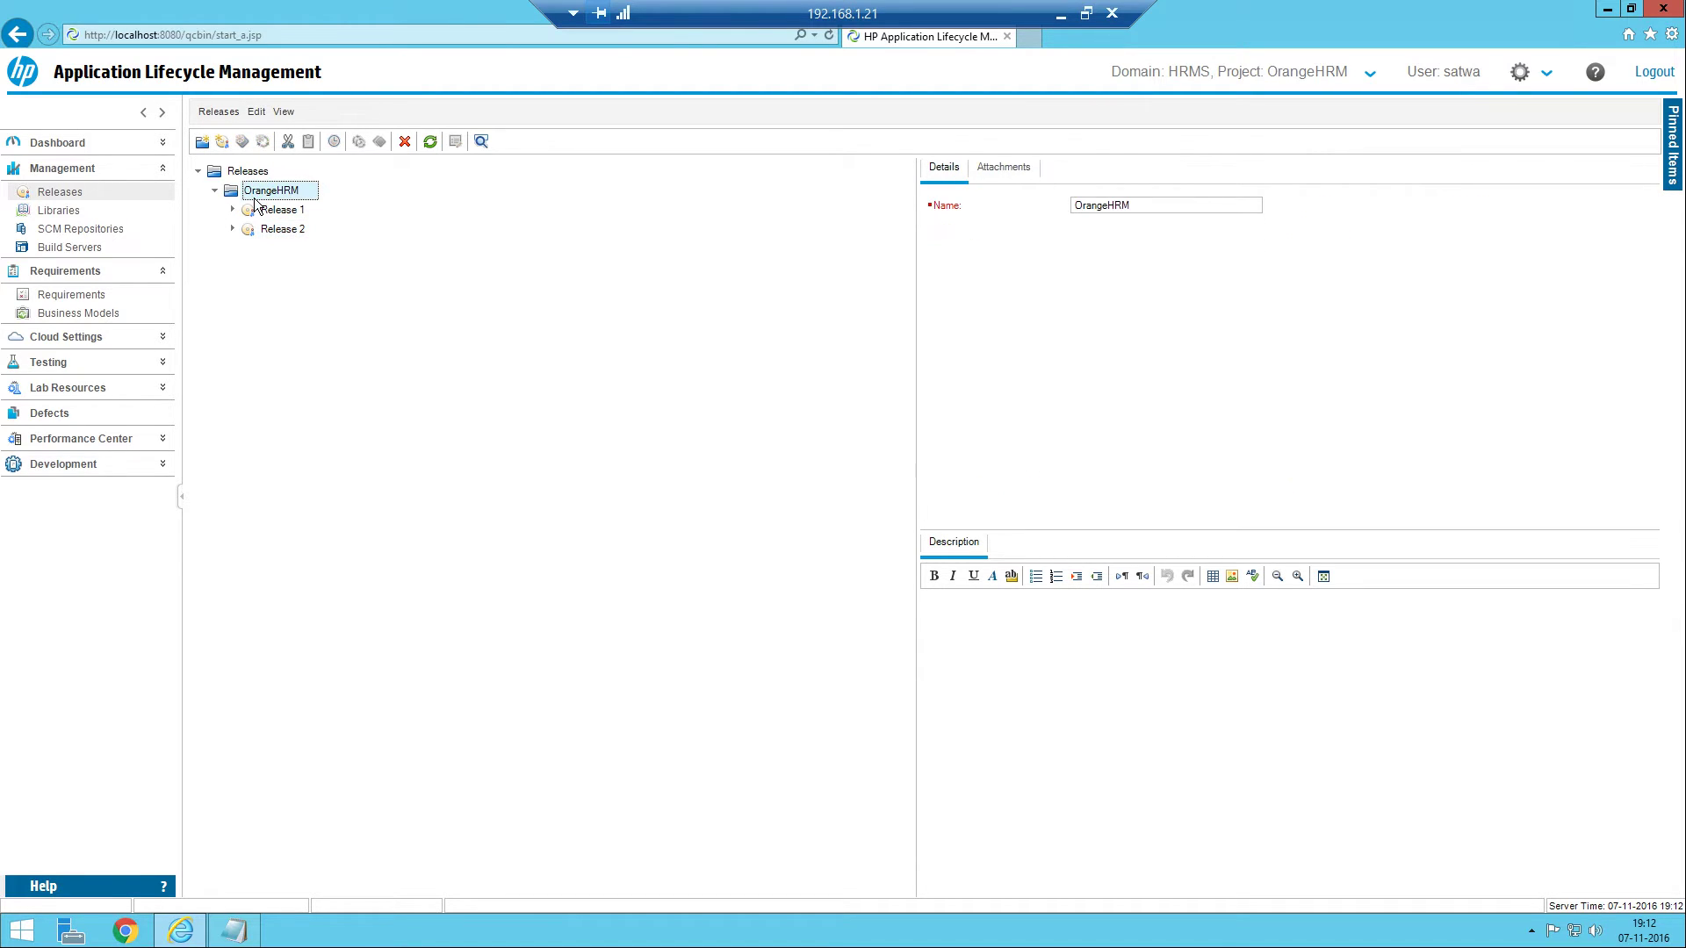
click(223, 143)
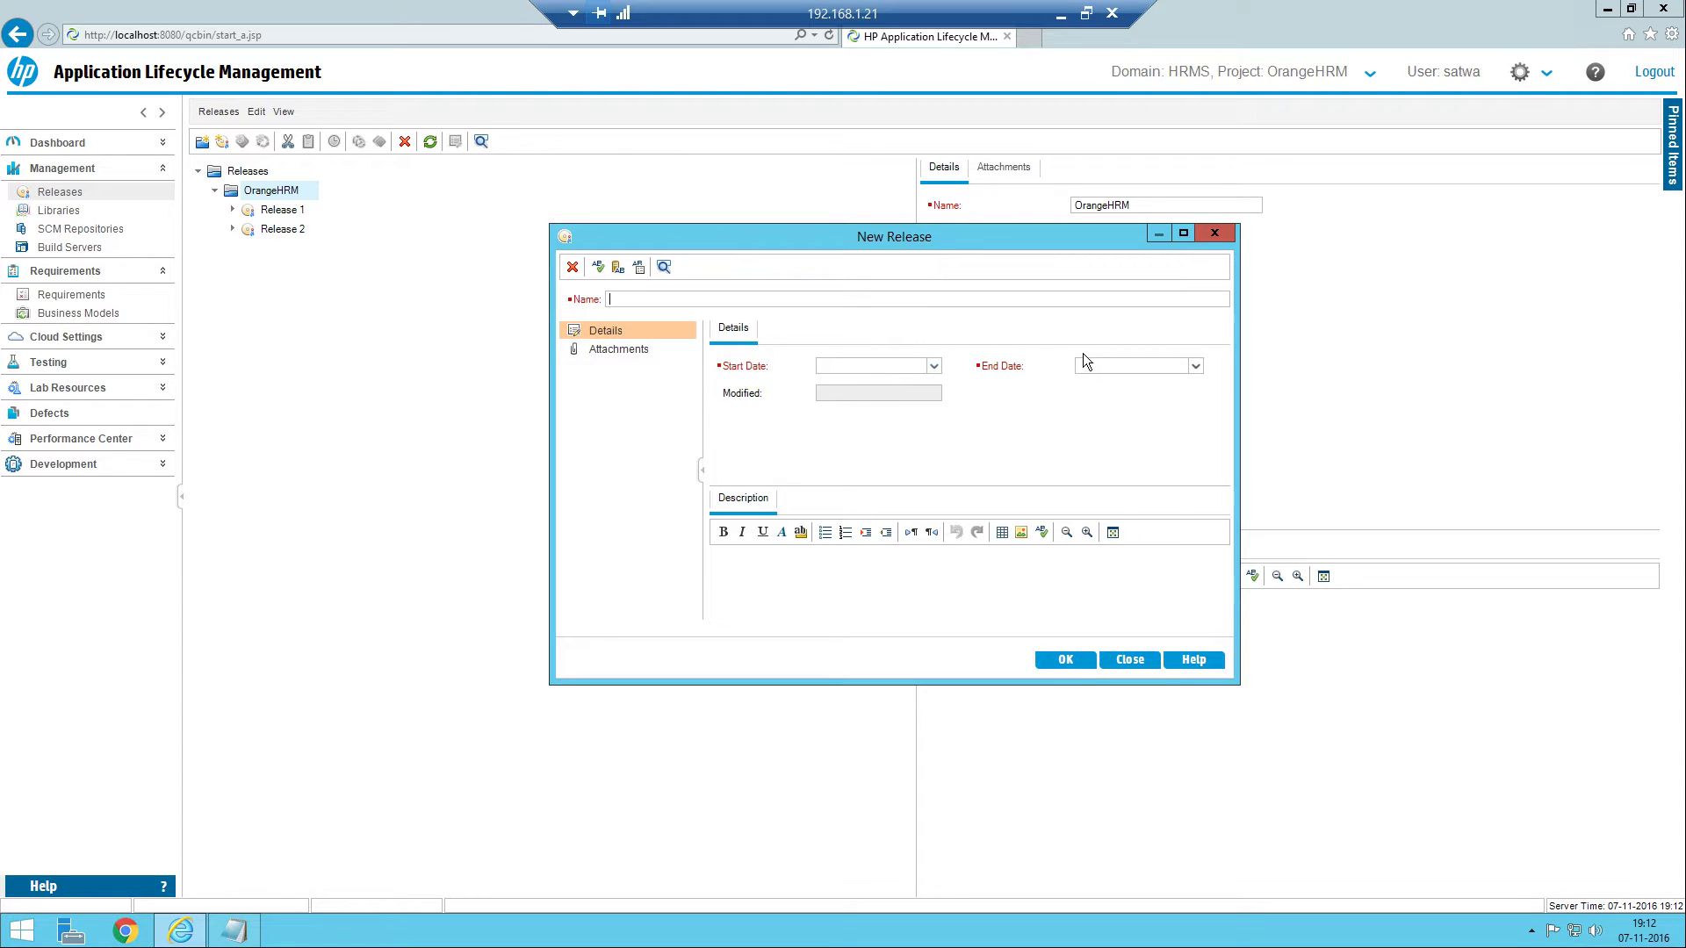
click(1127, 662)
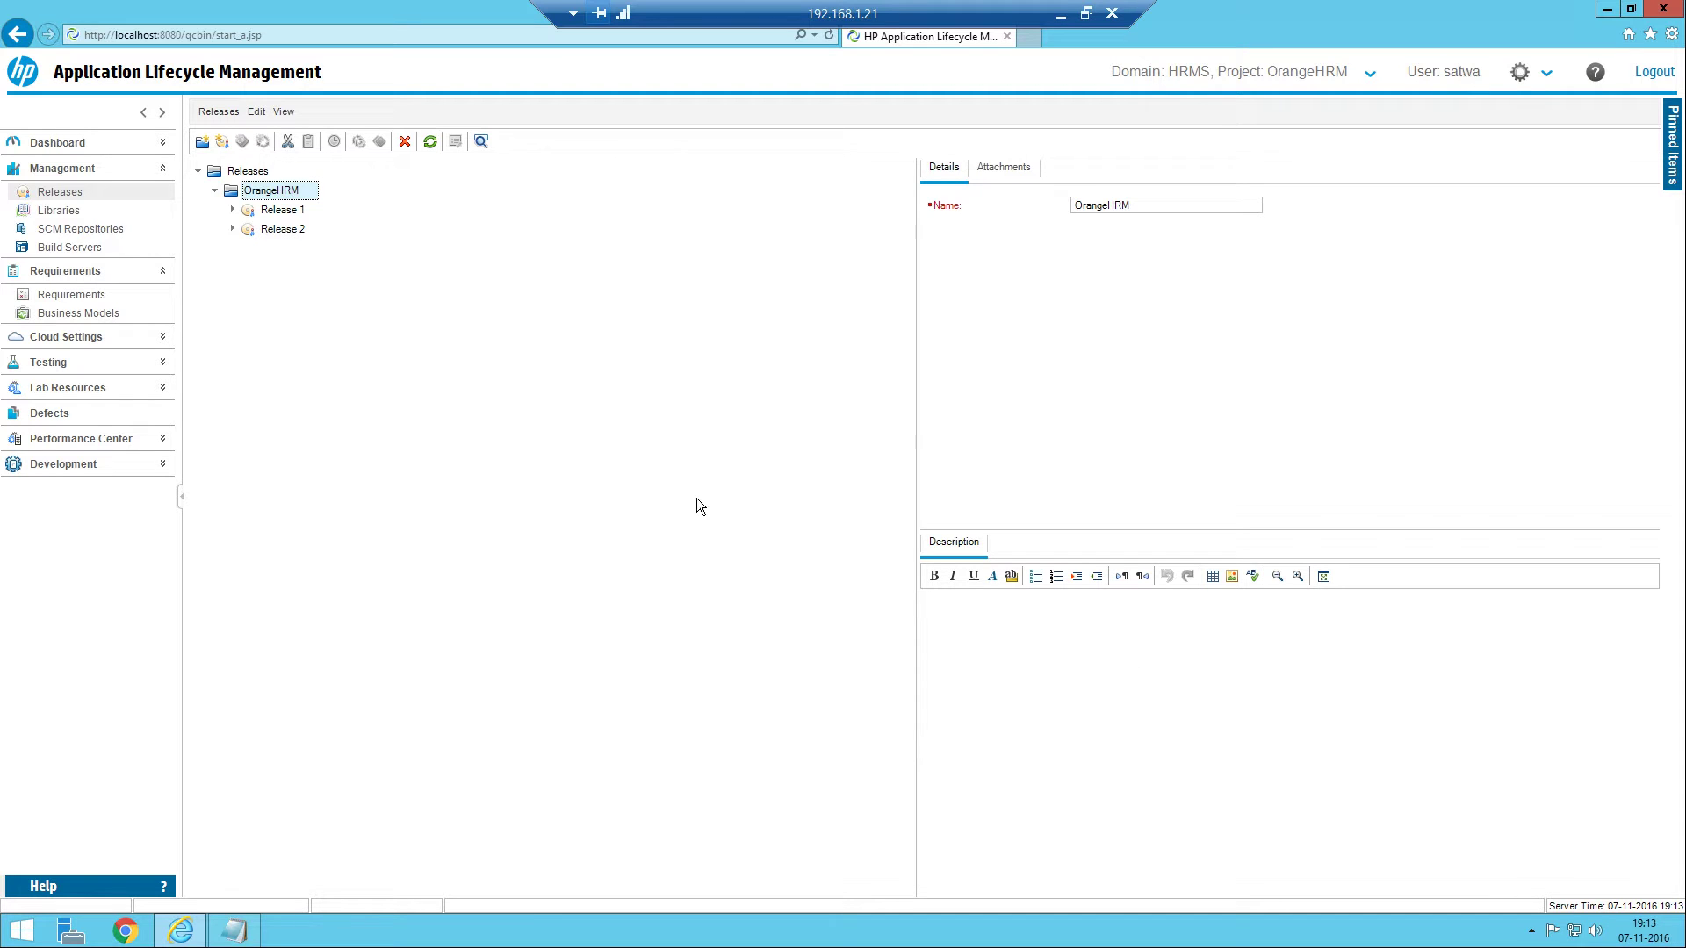
Step: Examine Release 2's status, covering its progress and quality views, against the release dates in its details
click(301, 236)
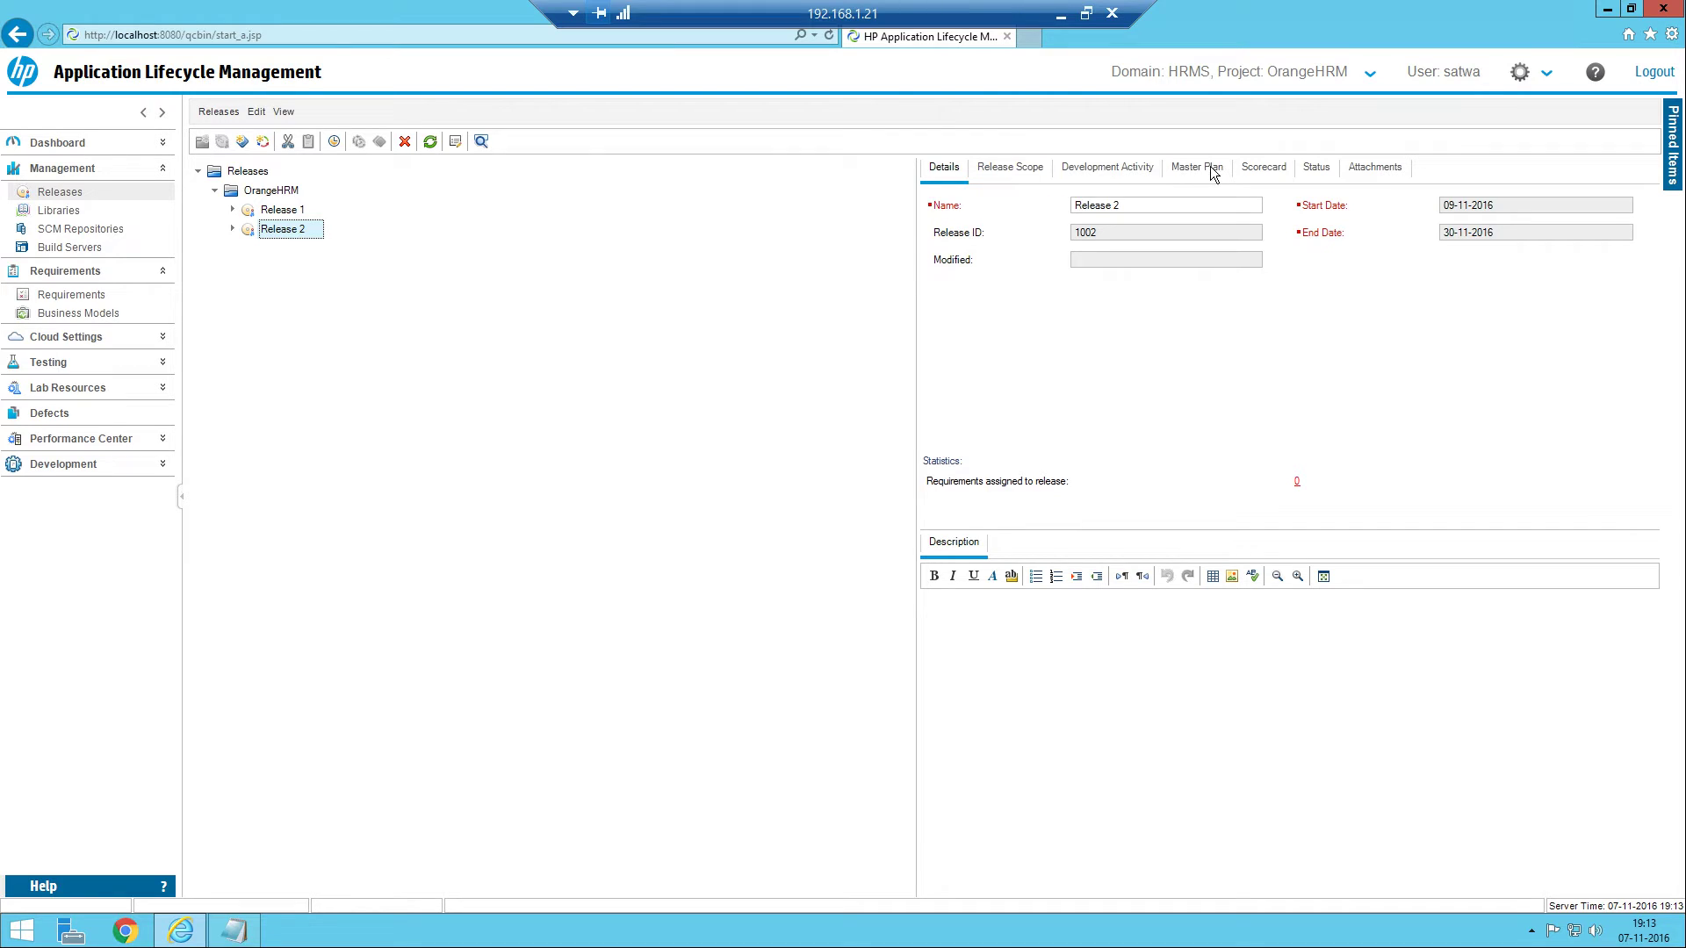
click(1316, 168)
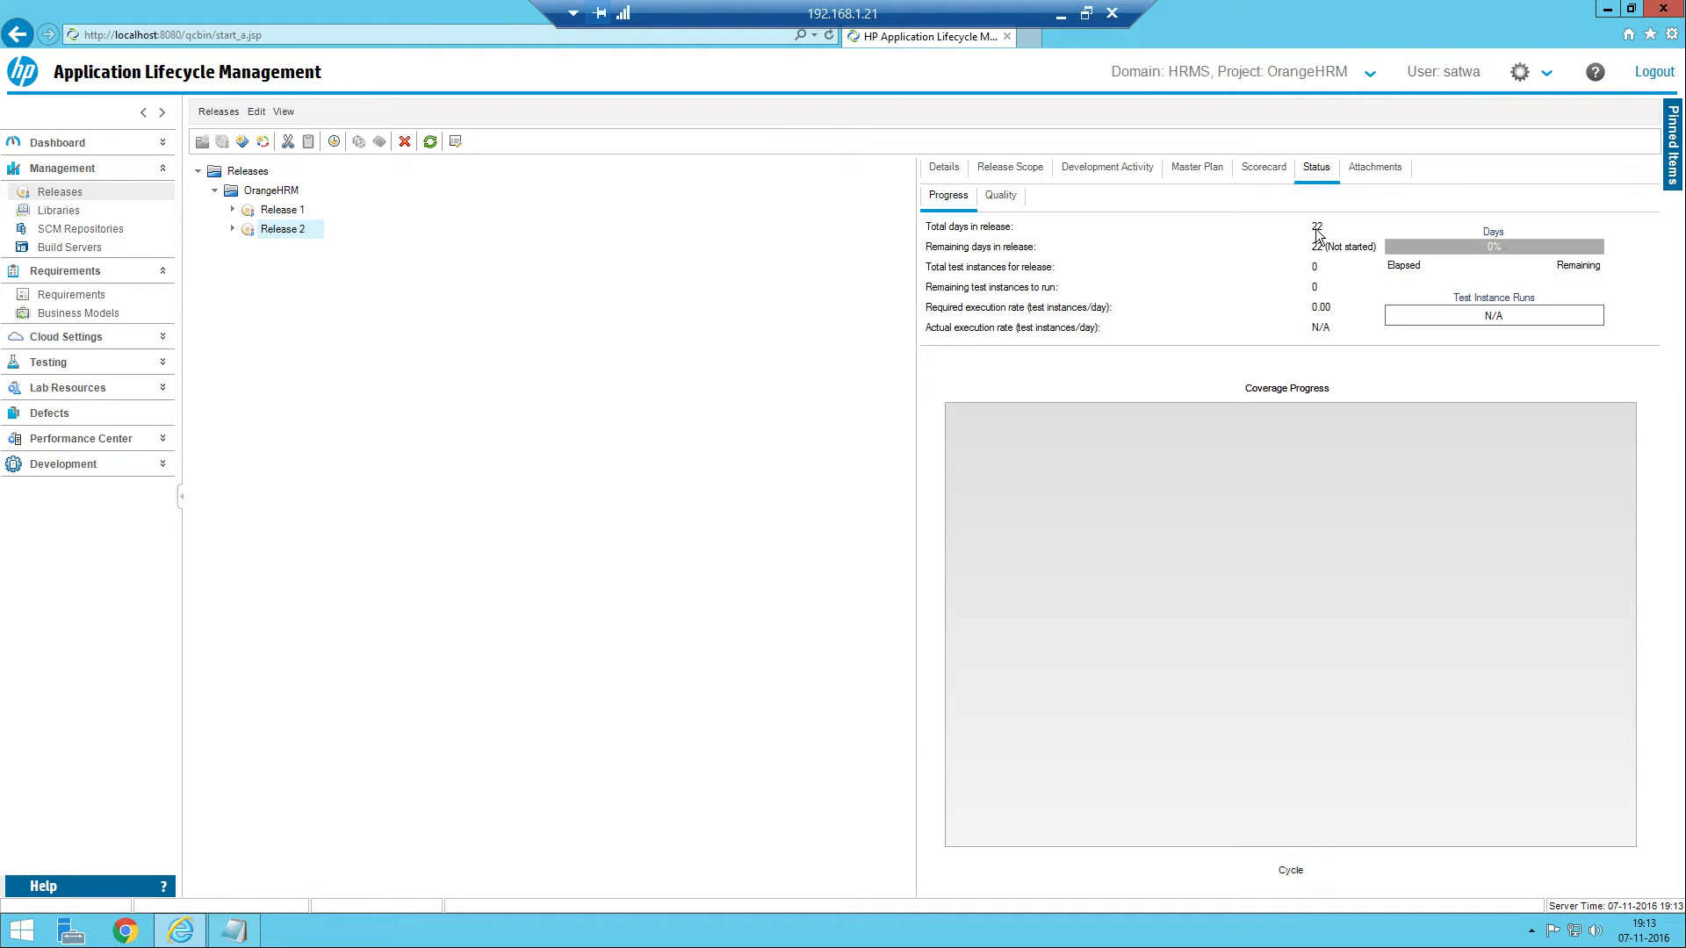
click(934, 166)
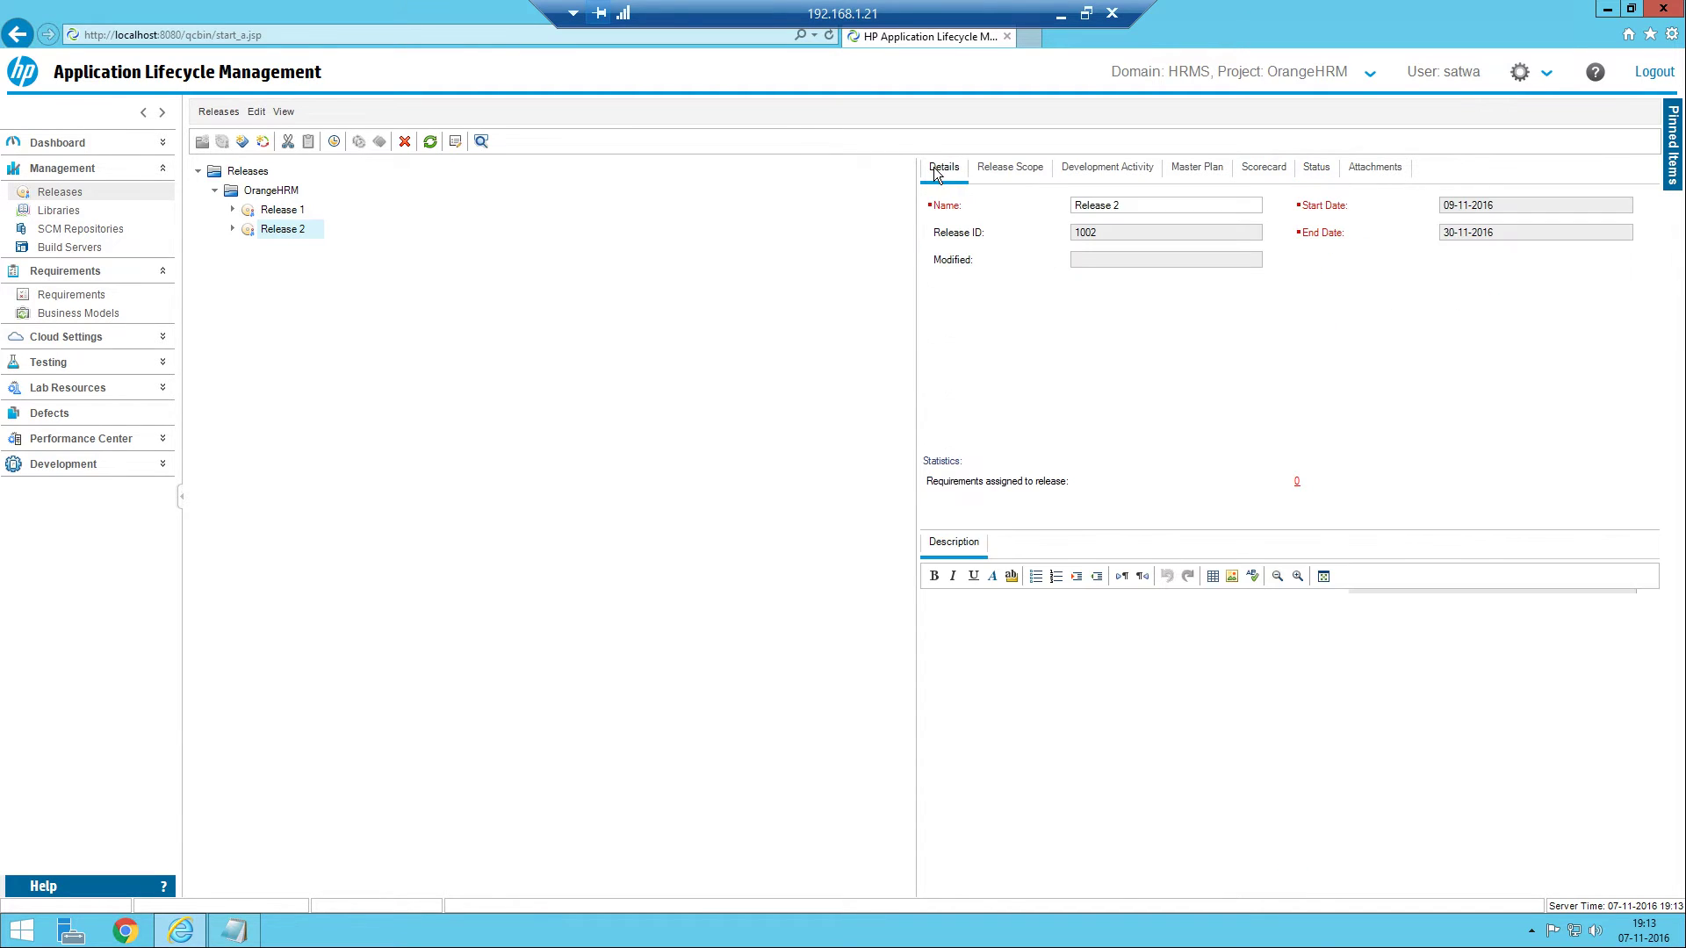
click(1314, 169)
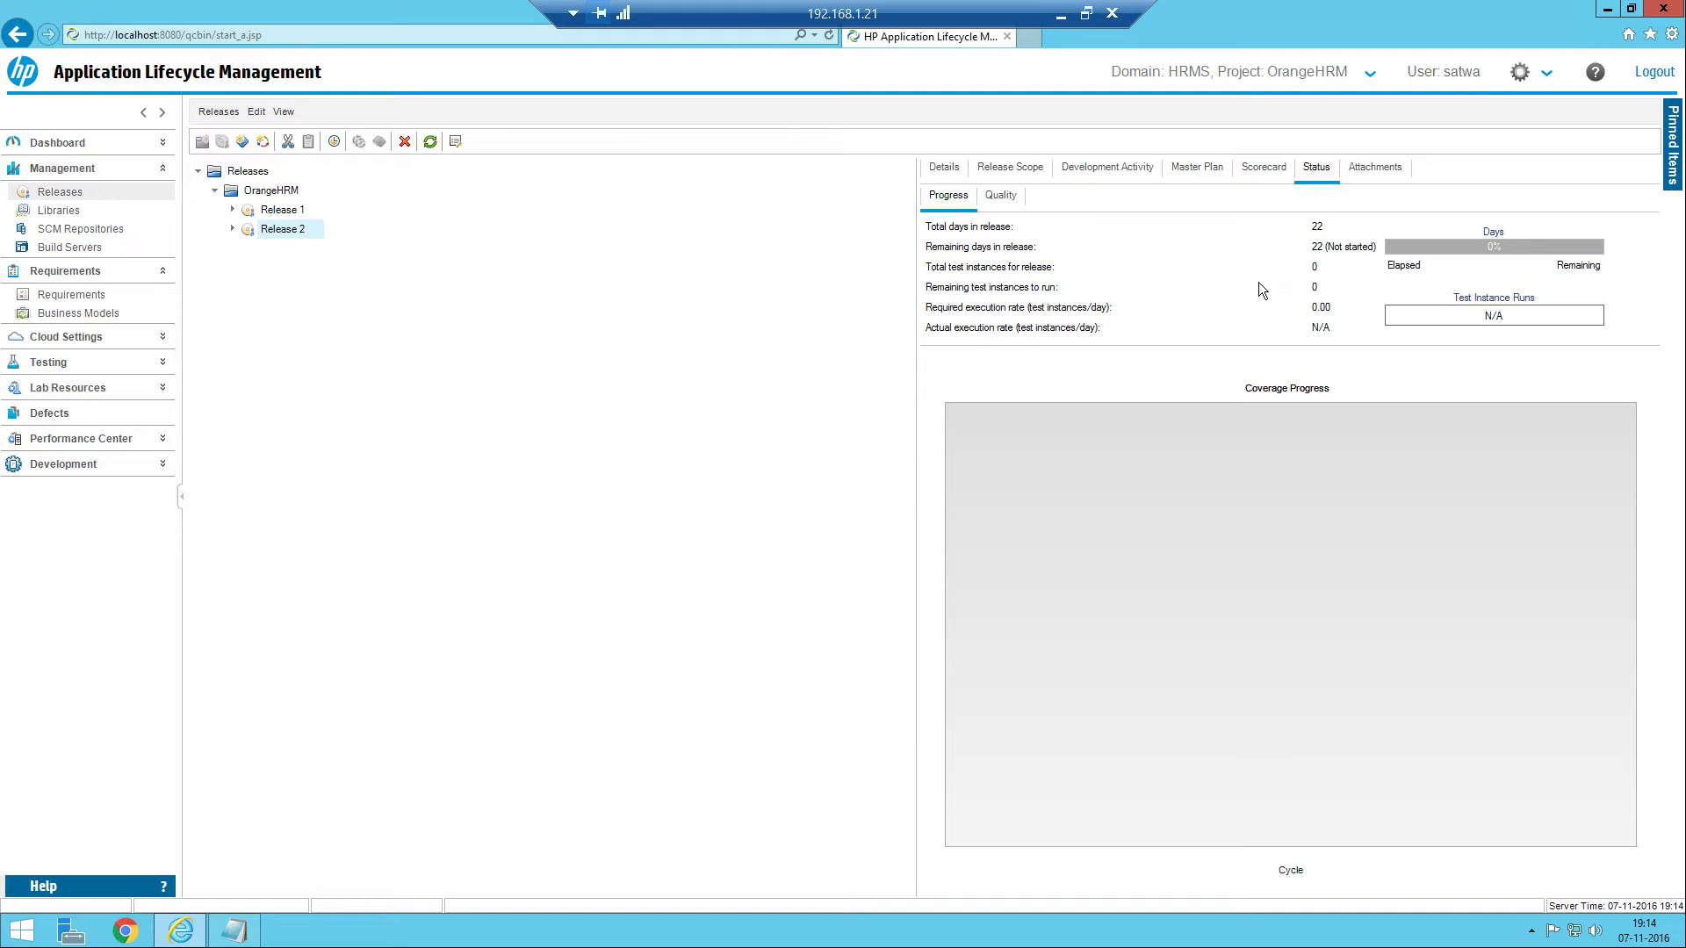
click(999, 194)
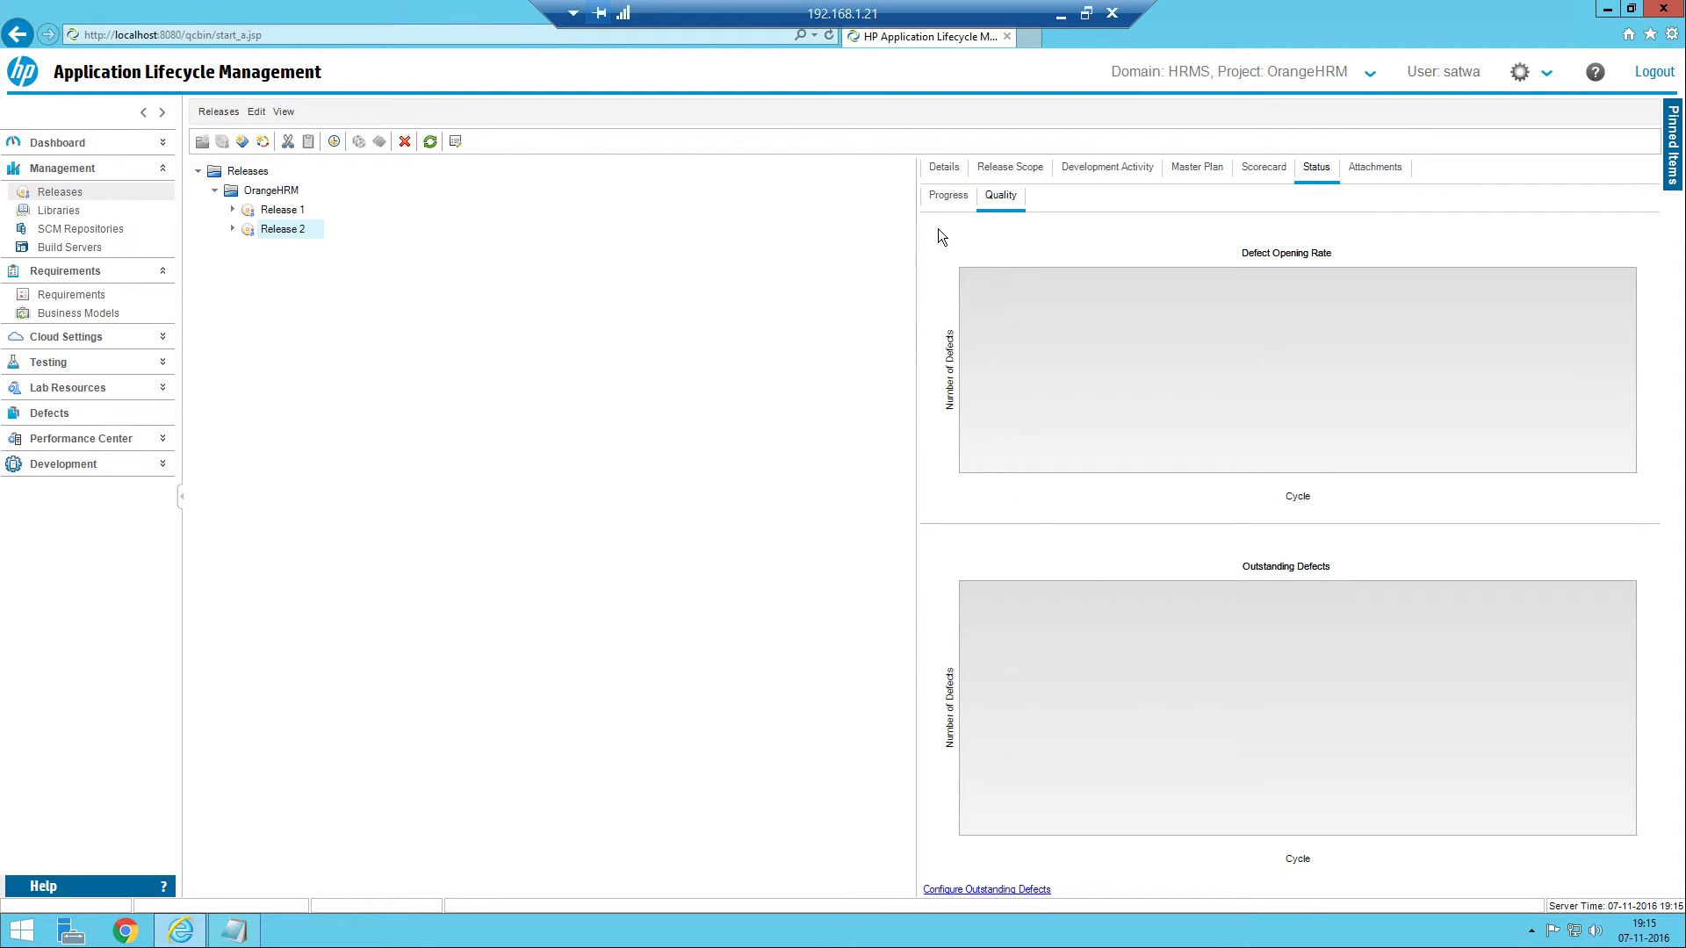
click(948, 195)
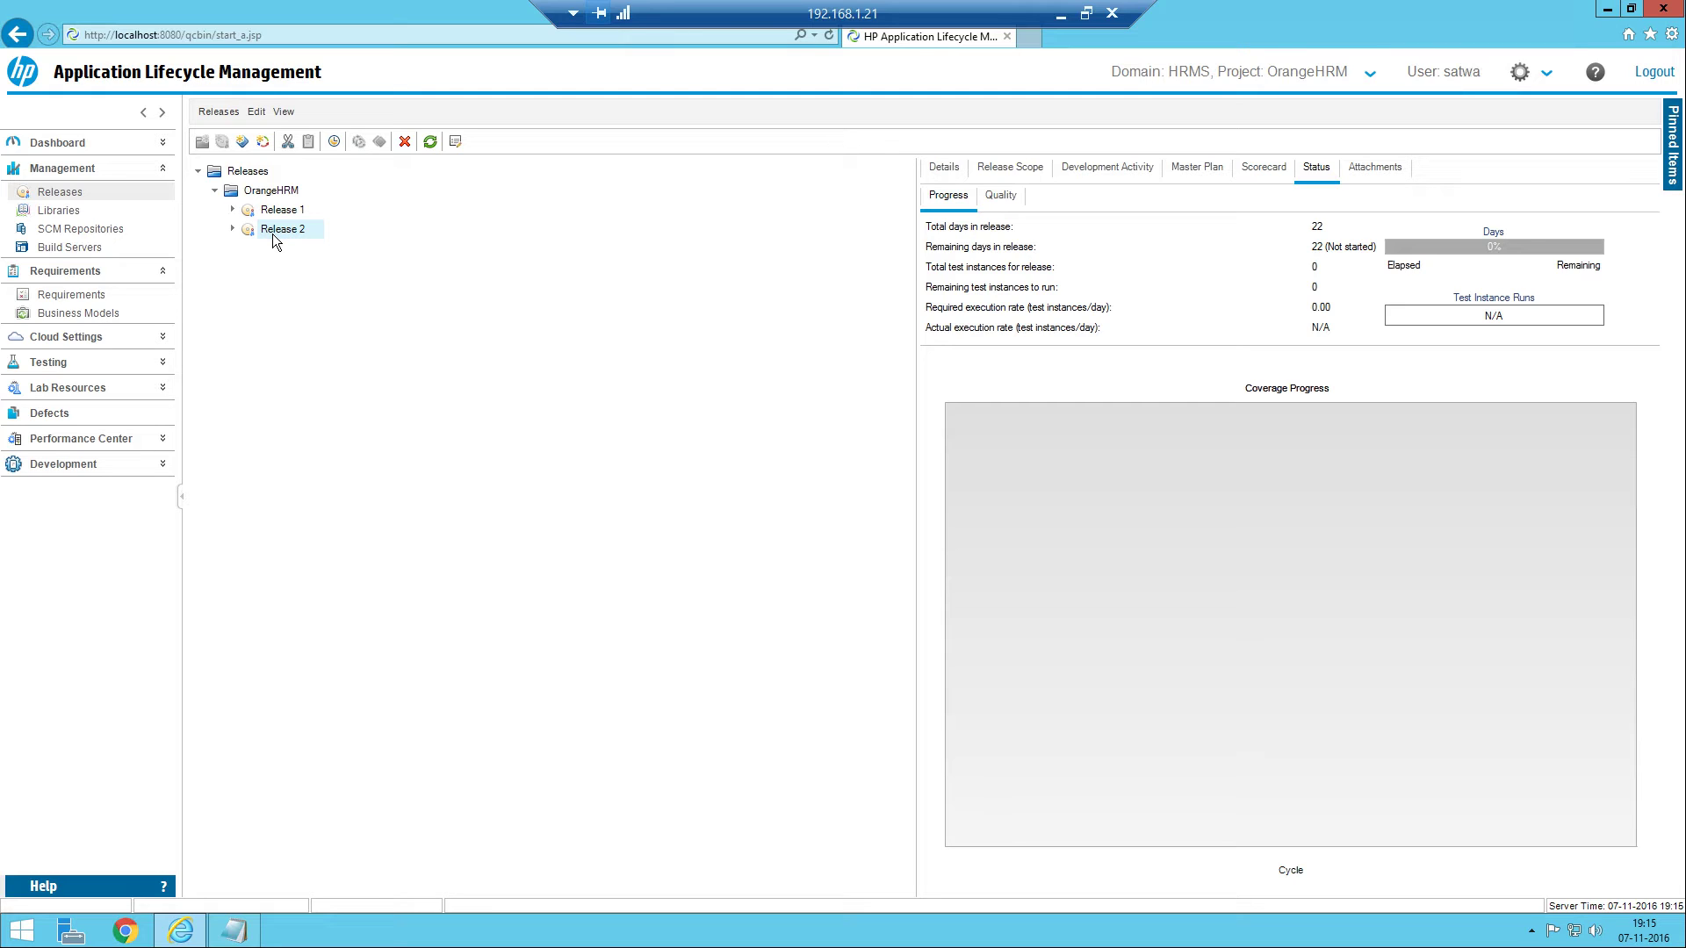
click(244, 149)
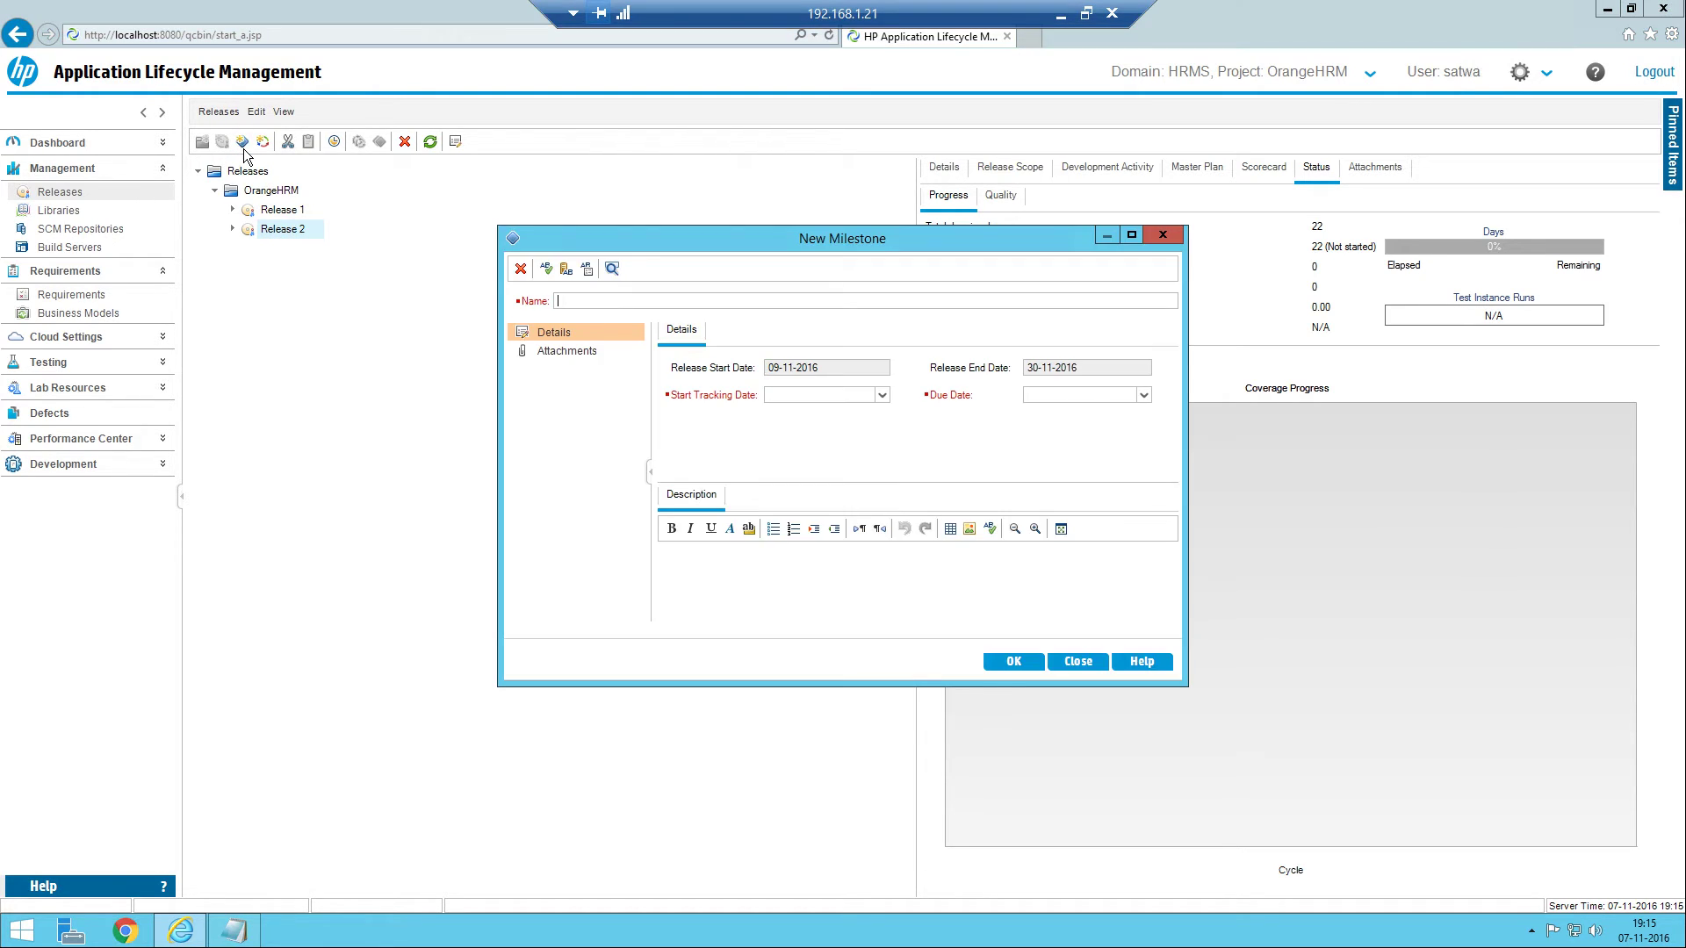
click(1160, 235)
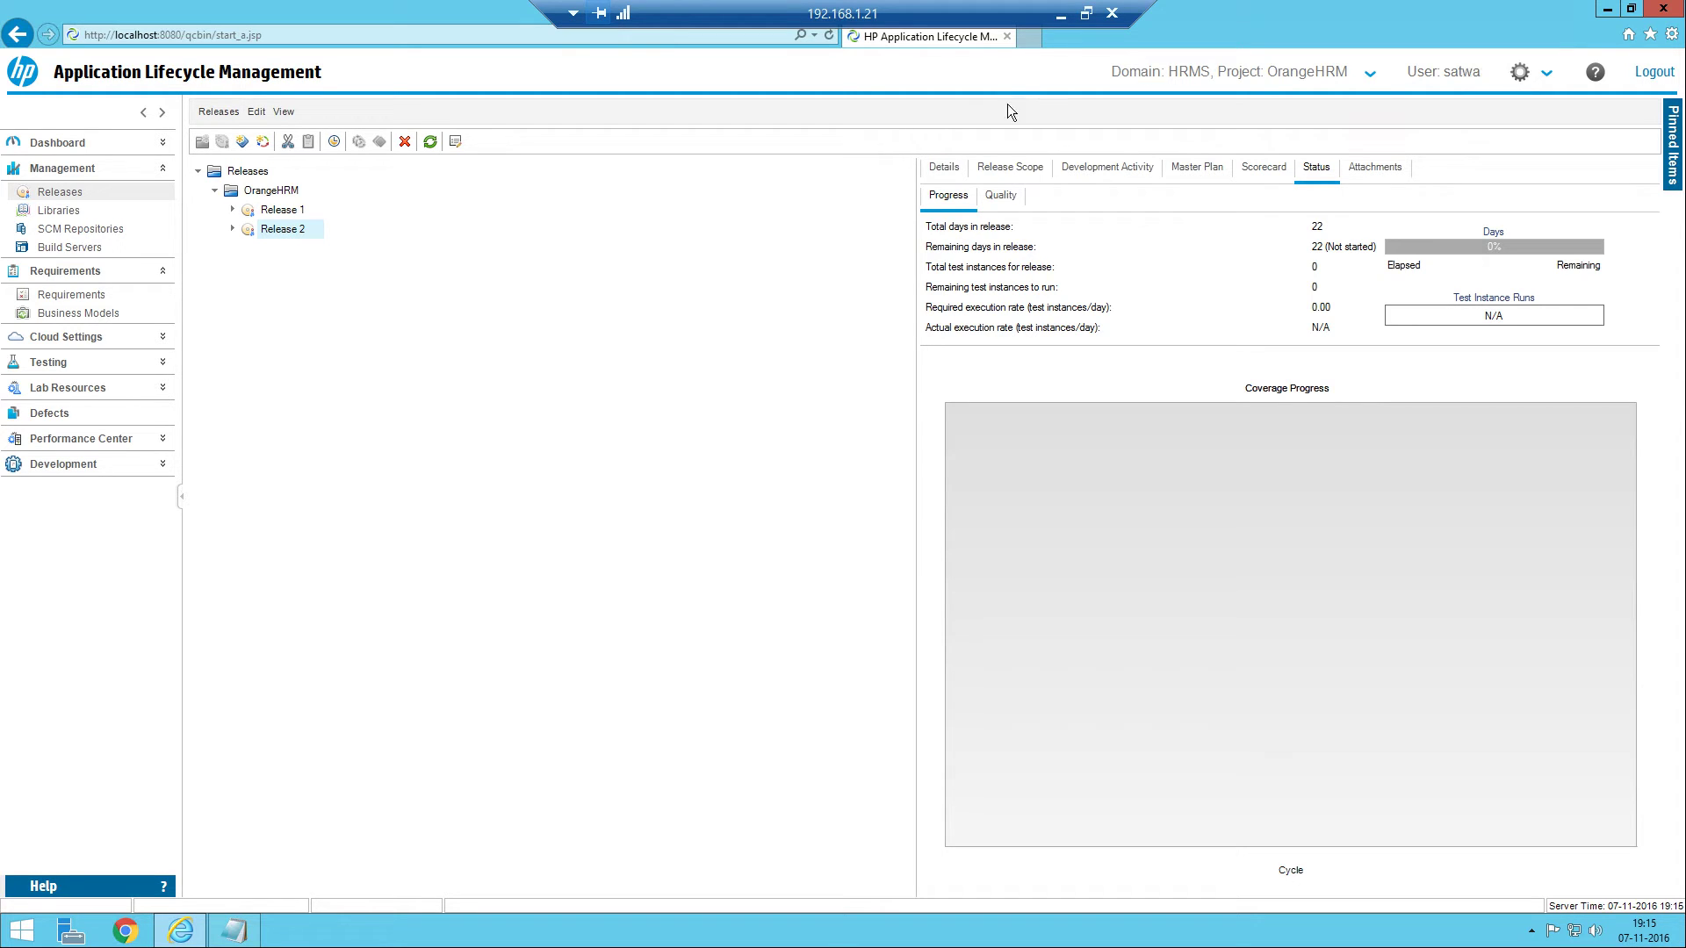
click(947, 169)
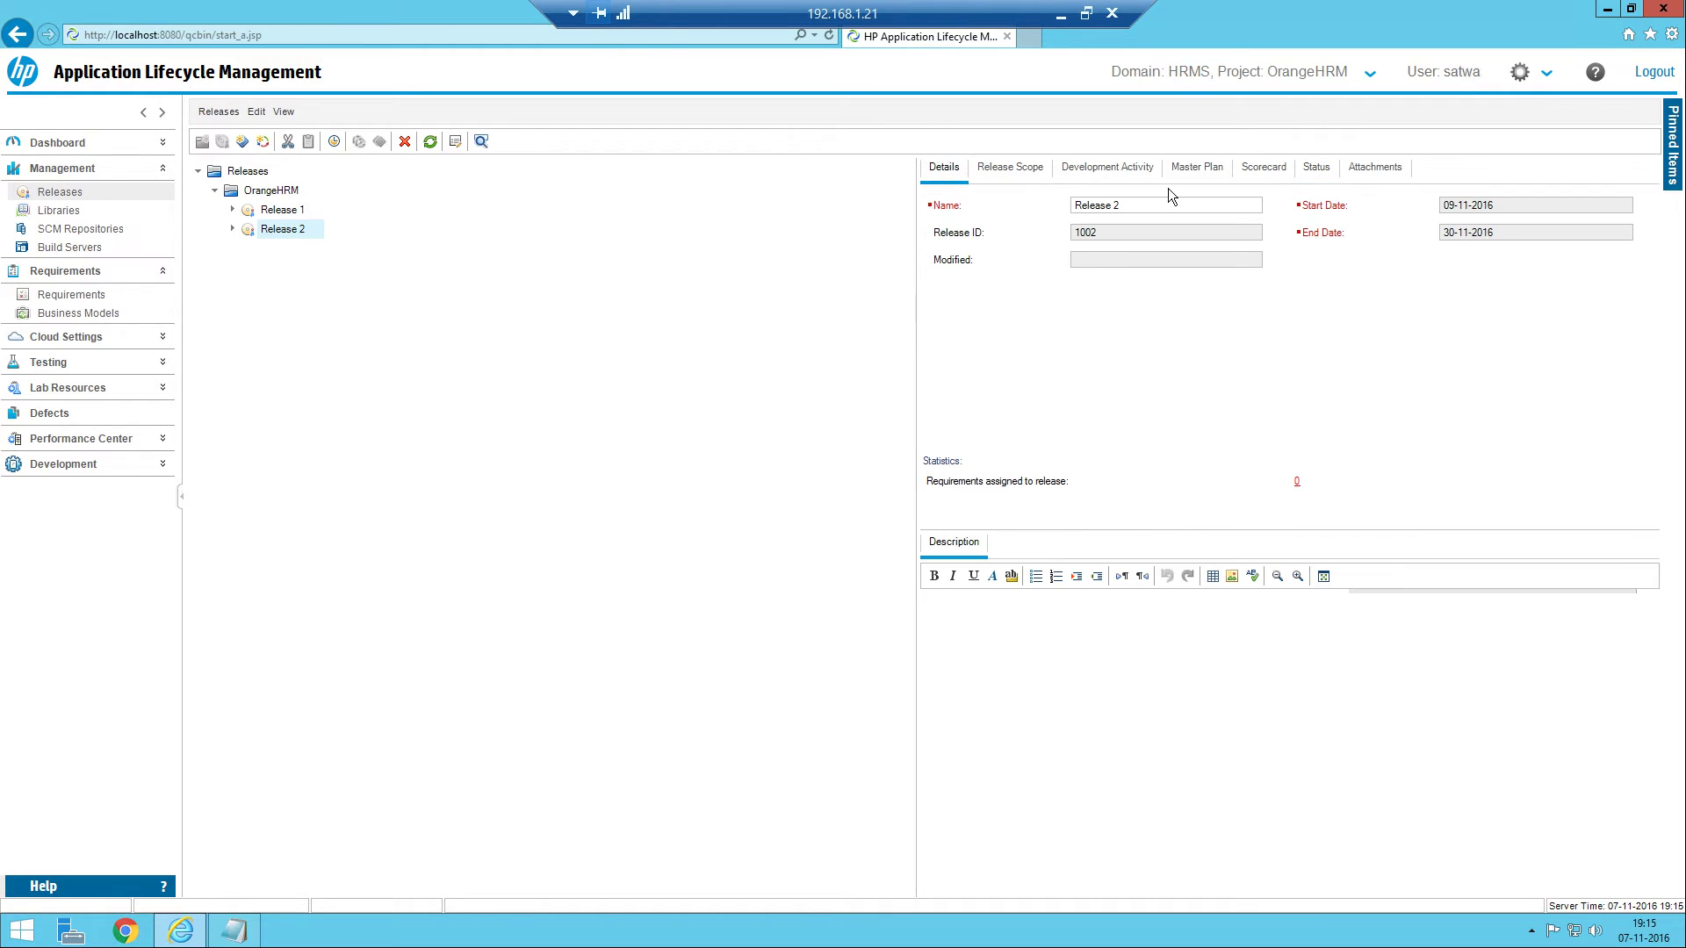
click(1498, 205)
Step: Add a milestone named 50% execution rate to Release 2, tracked from 14-11-2016 and due 15-11-2016
click(244, 145)
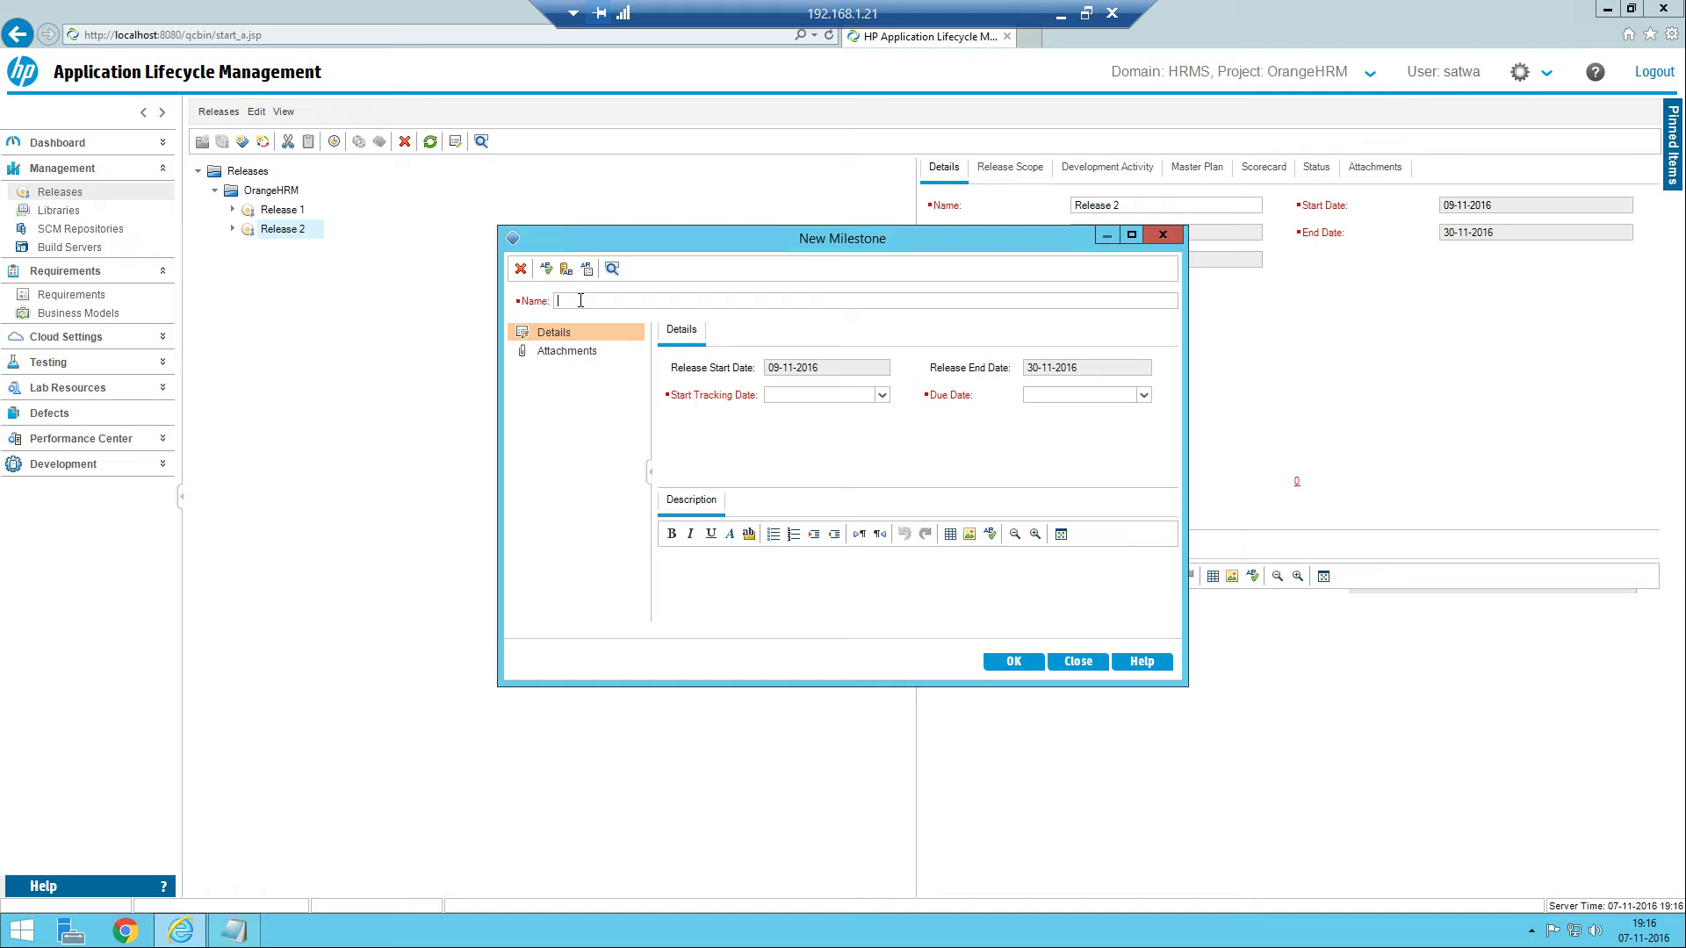
text(50% execution rate)
click(882, 396)
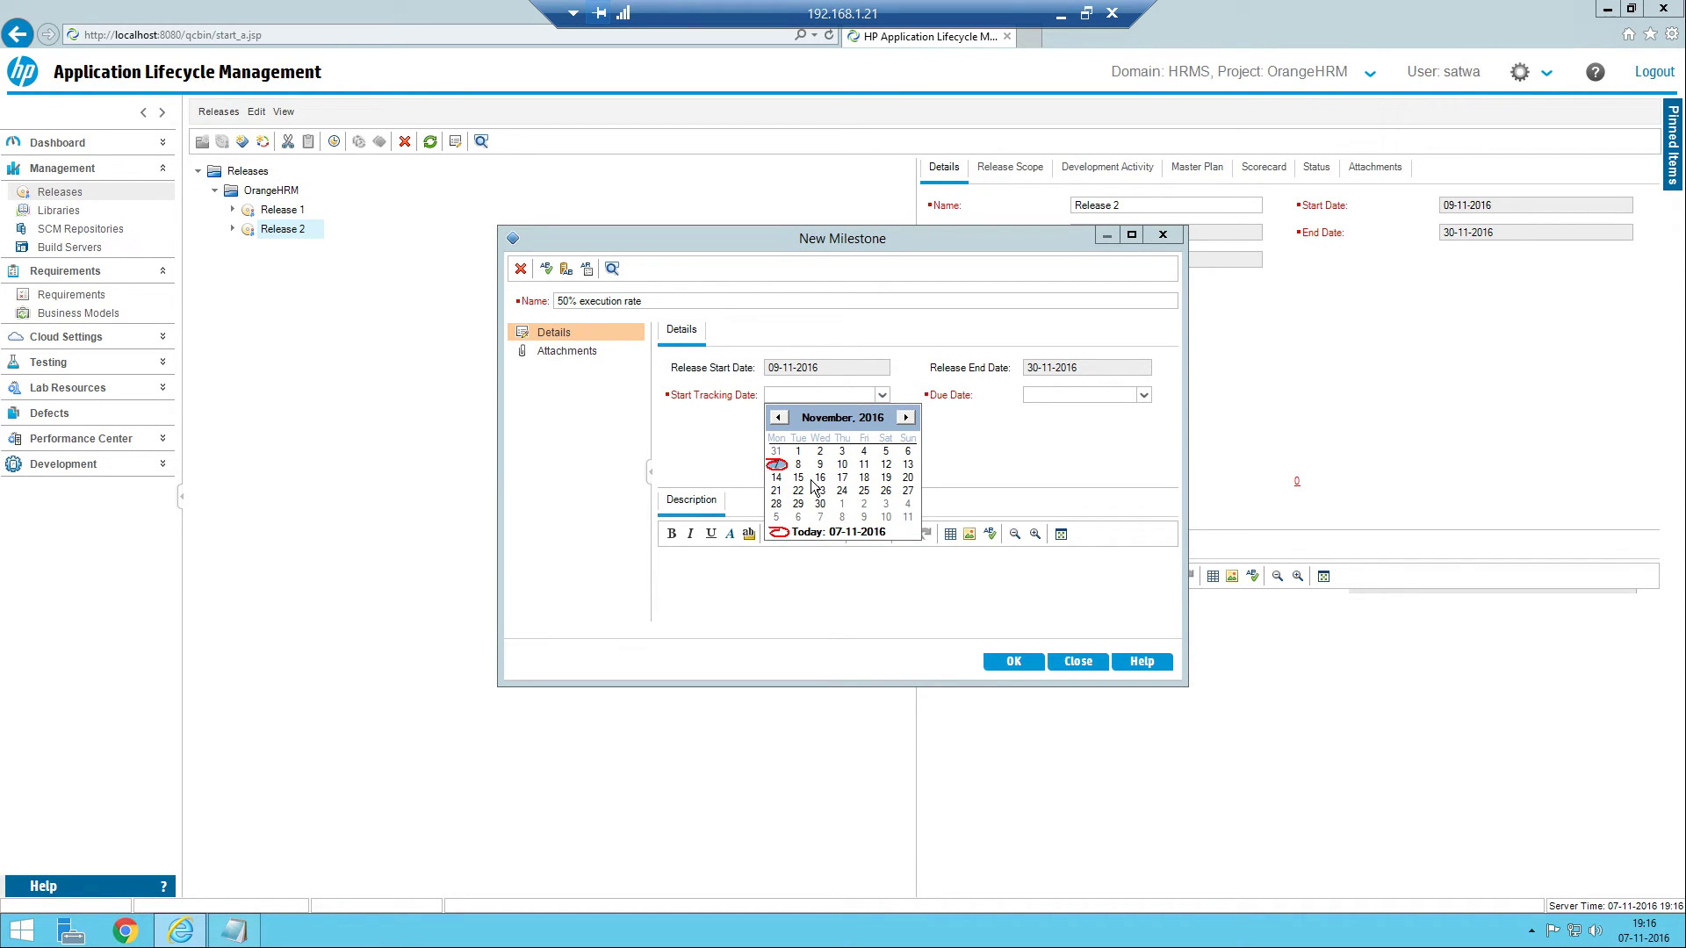
click(777, 479)
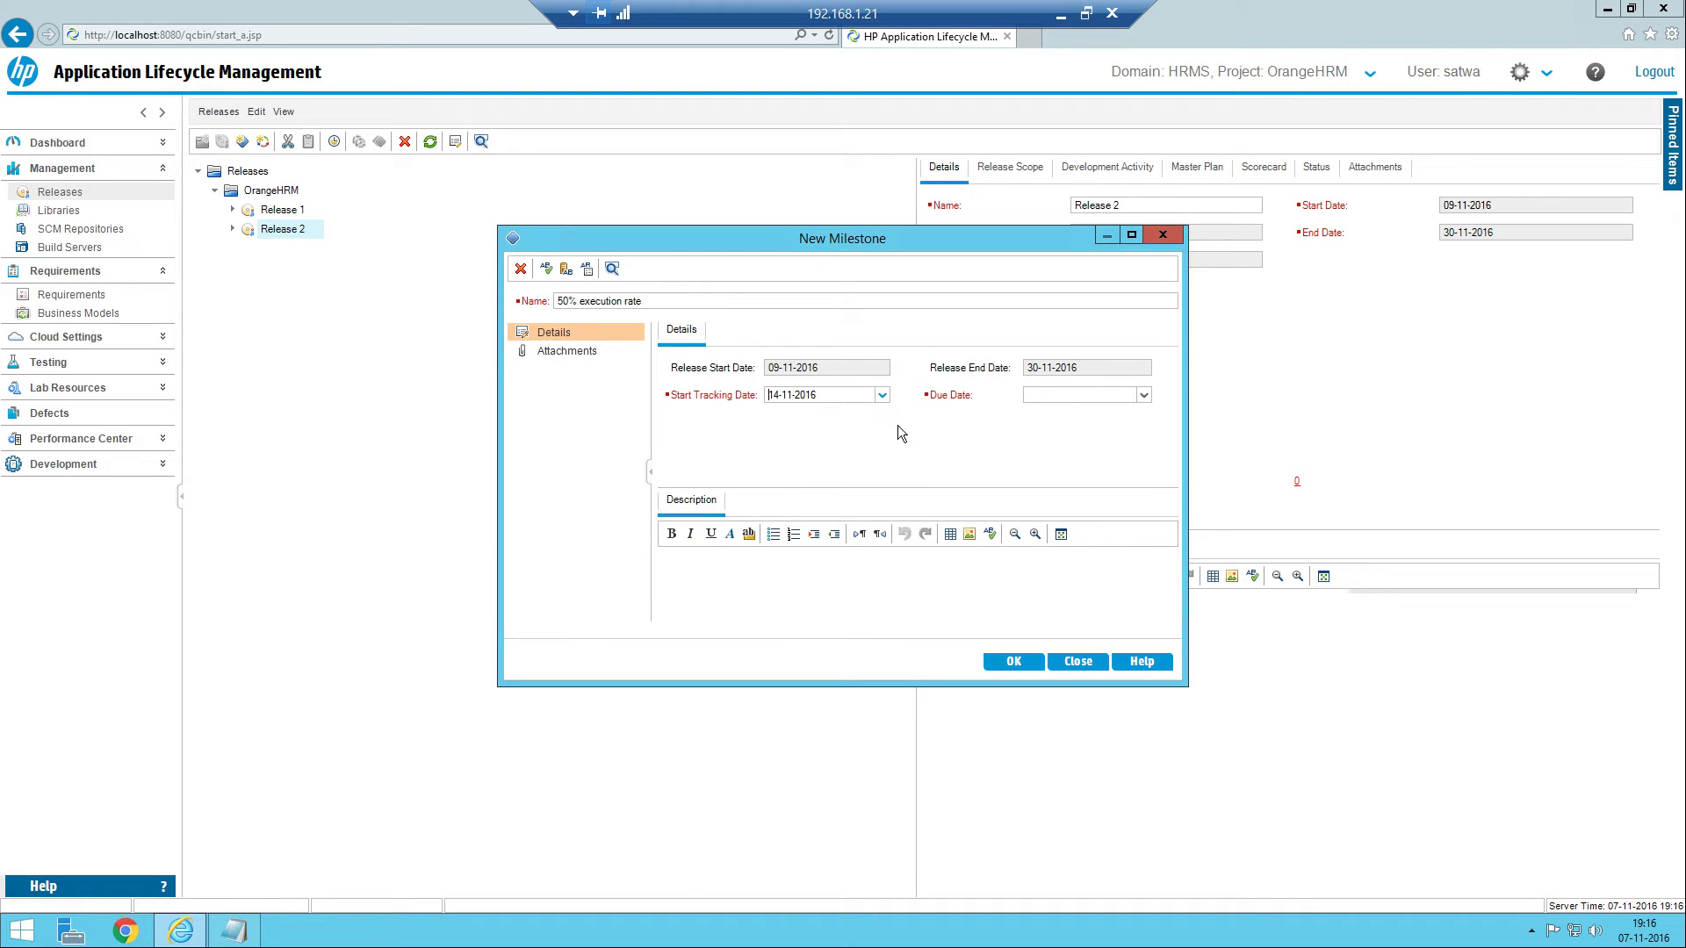
click(1145, 395)
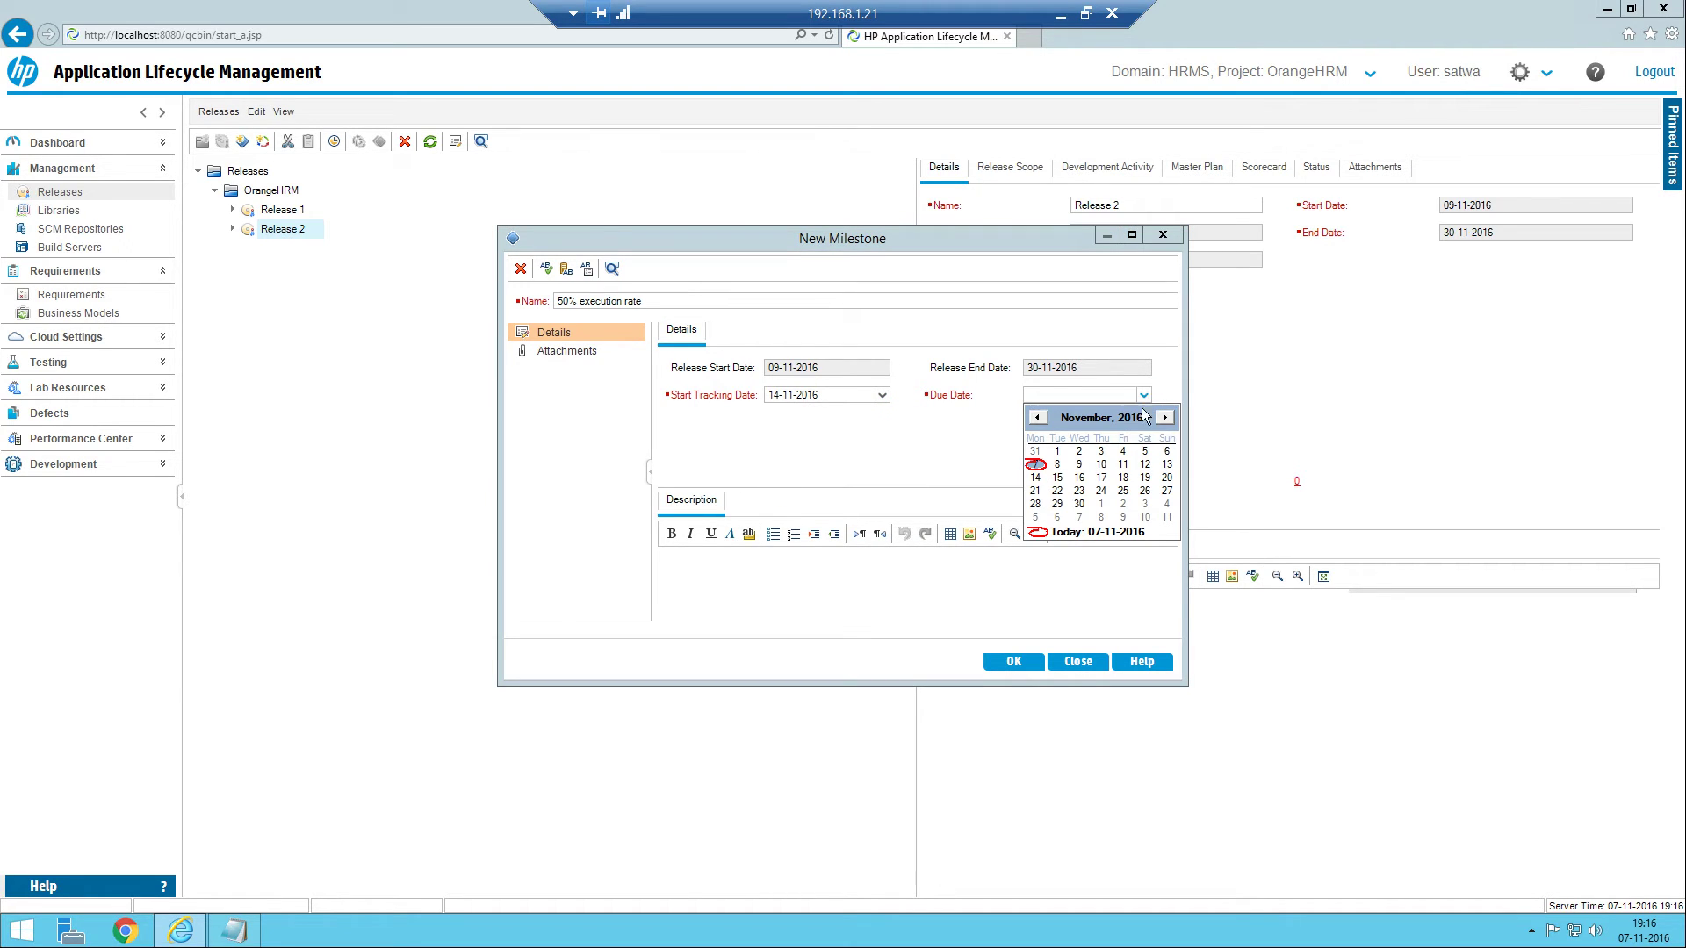
click(1057, 478)
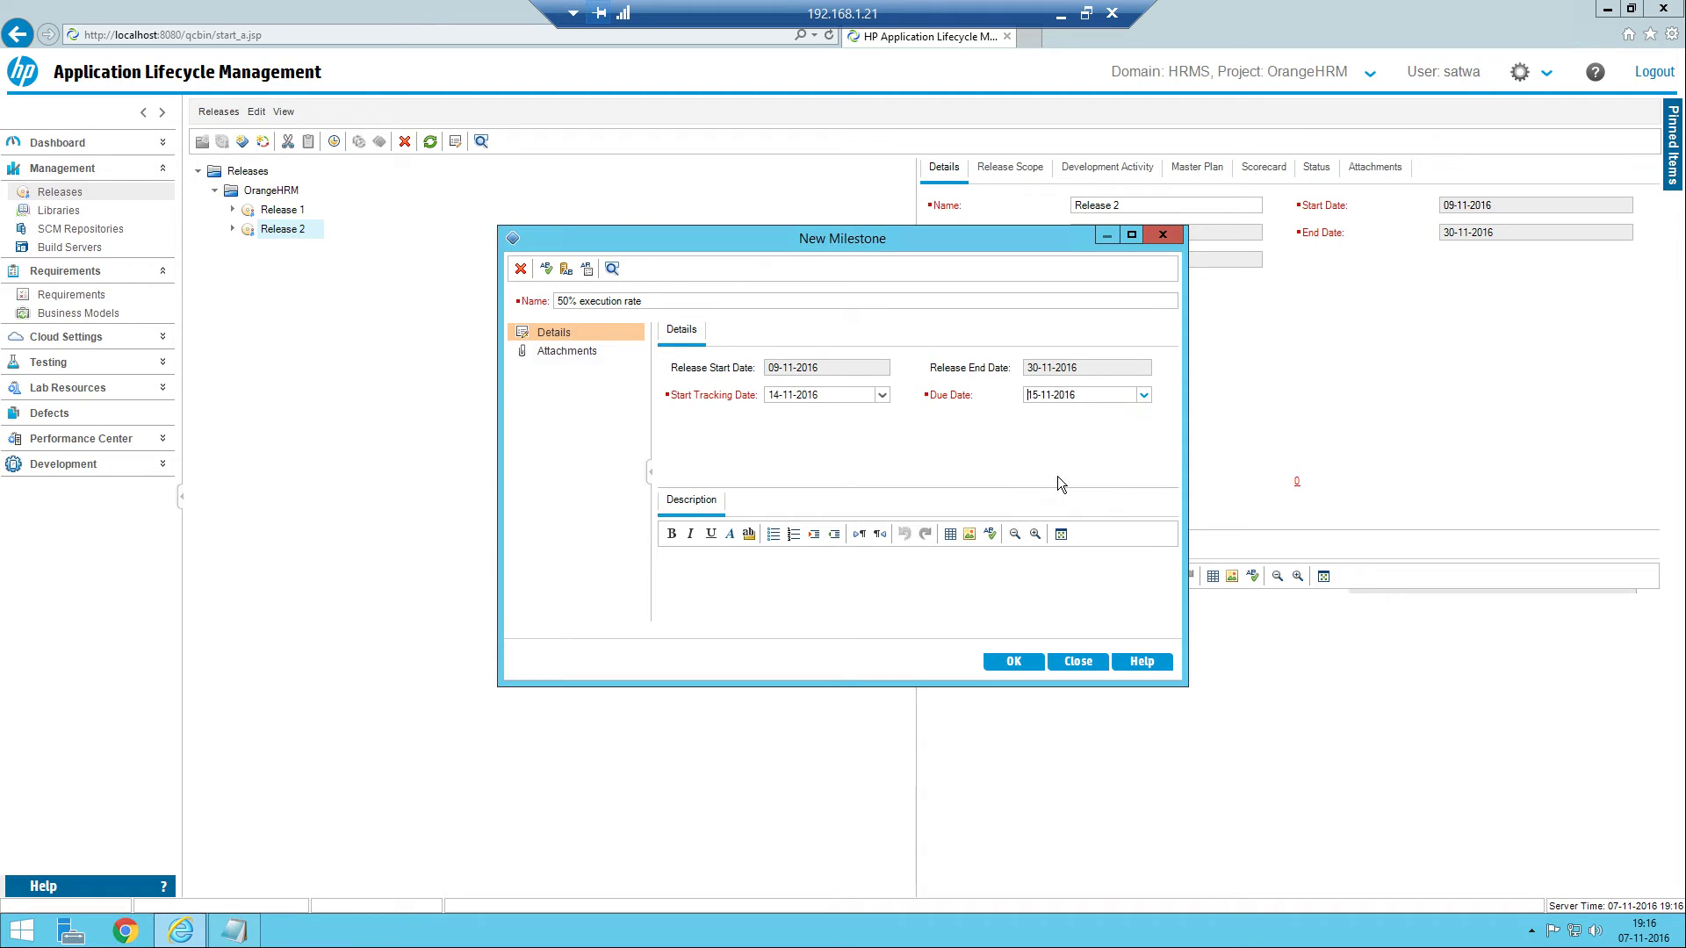
click(1012, 660)
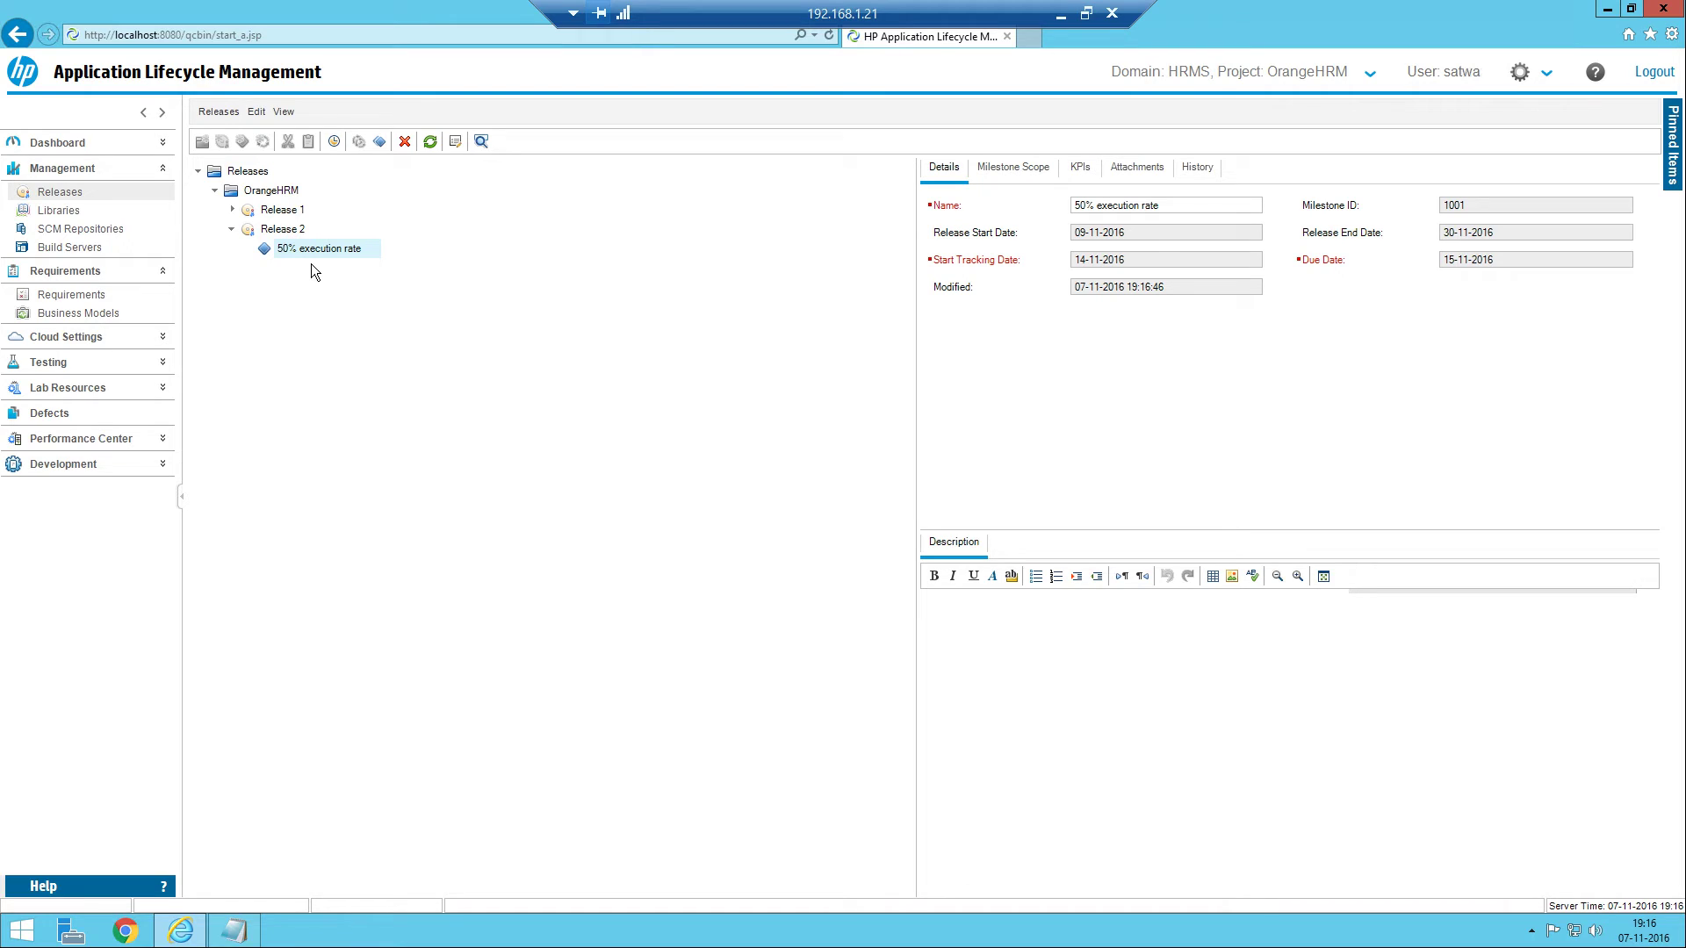
Step: Review the 50% execution rate milestone's scope, available KPI types and attachments without adding anything
click(1021, 169)
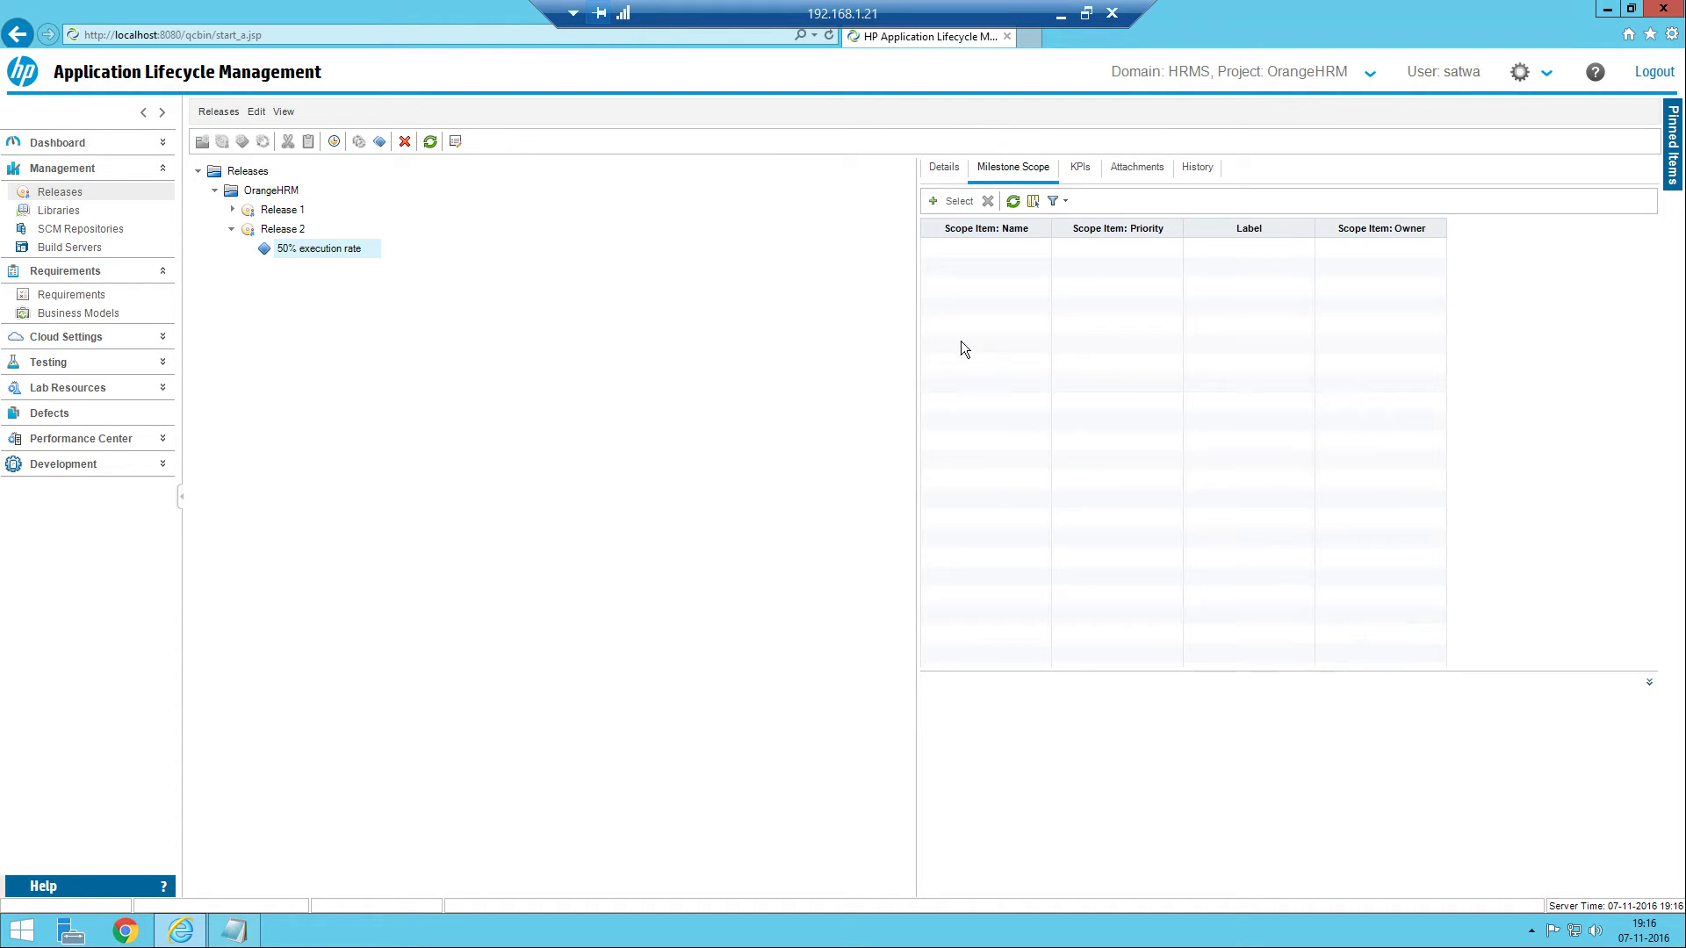
click(1029, 319)
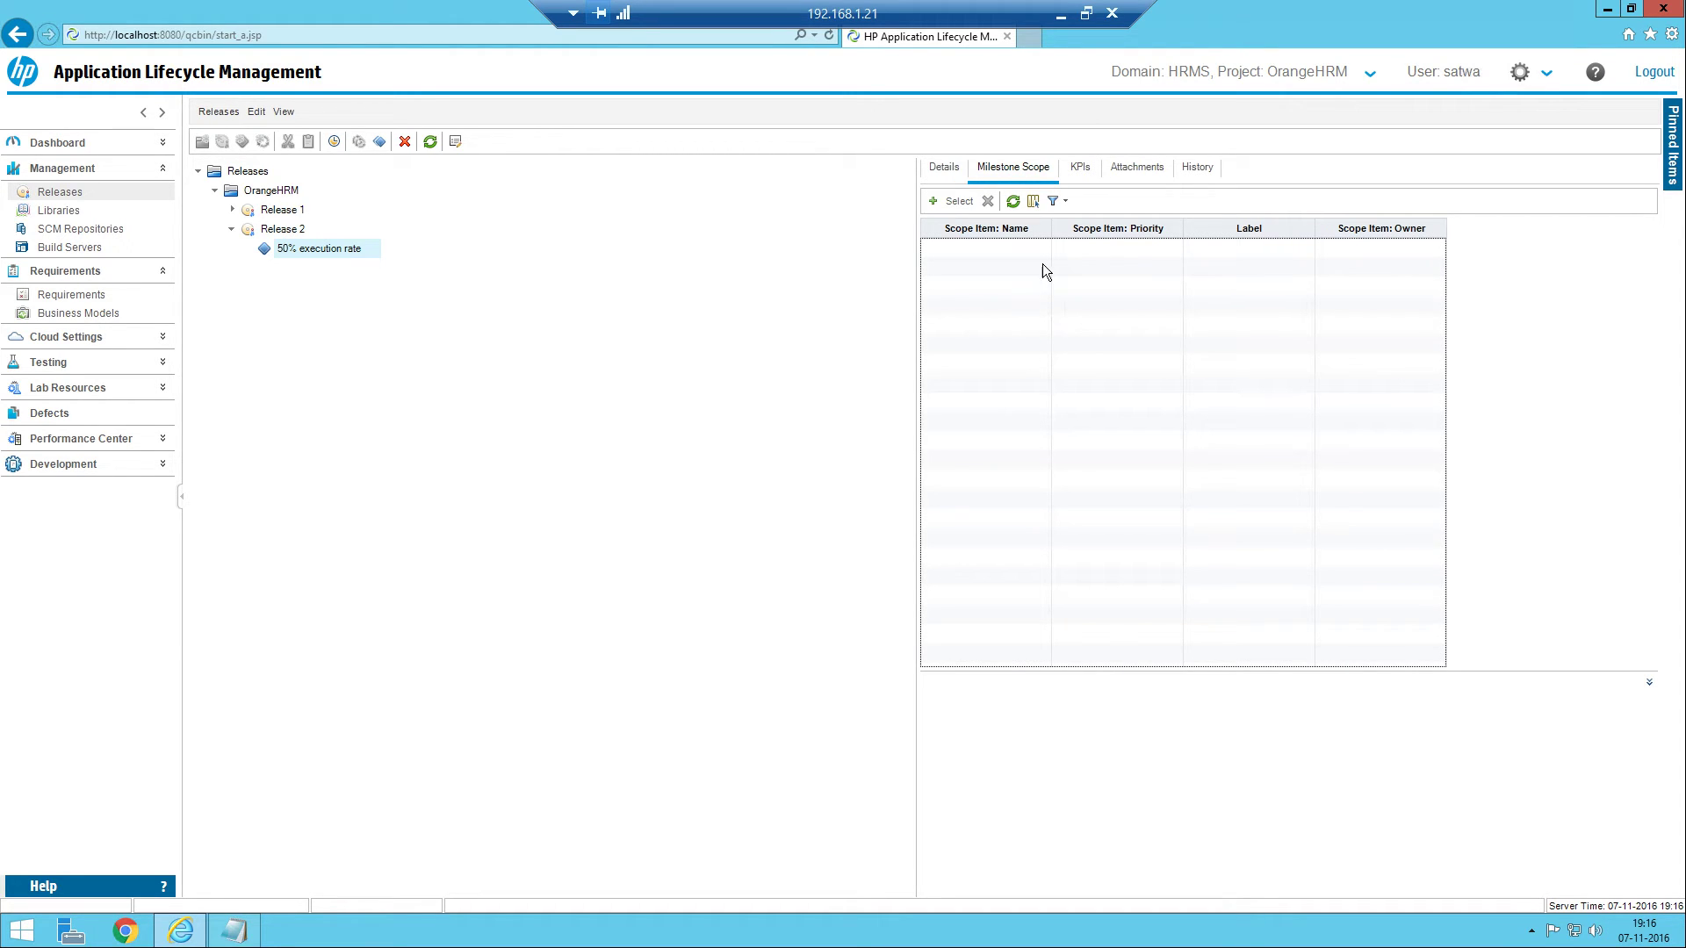
click(1088, 166)
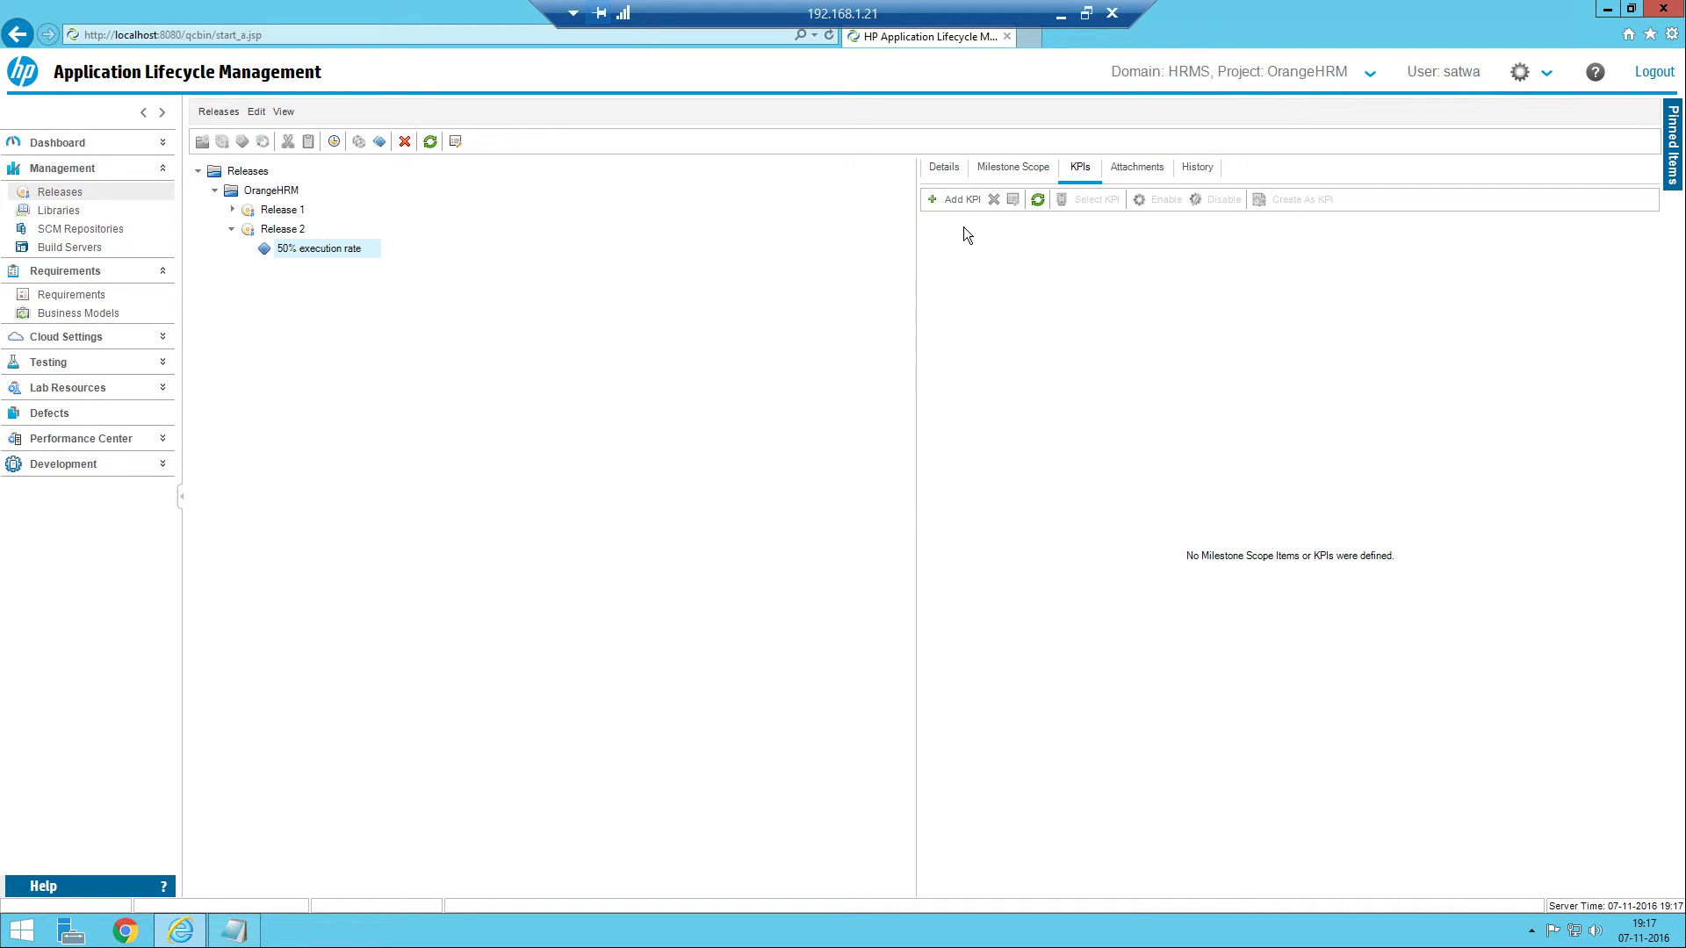
click(954, 200)
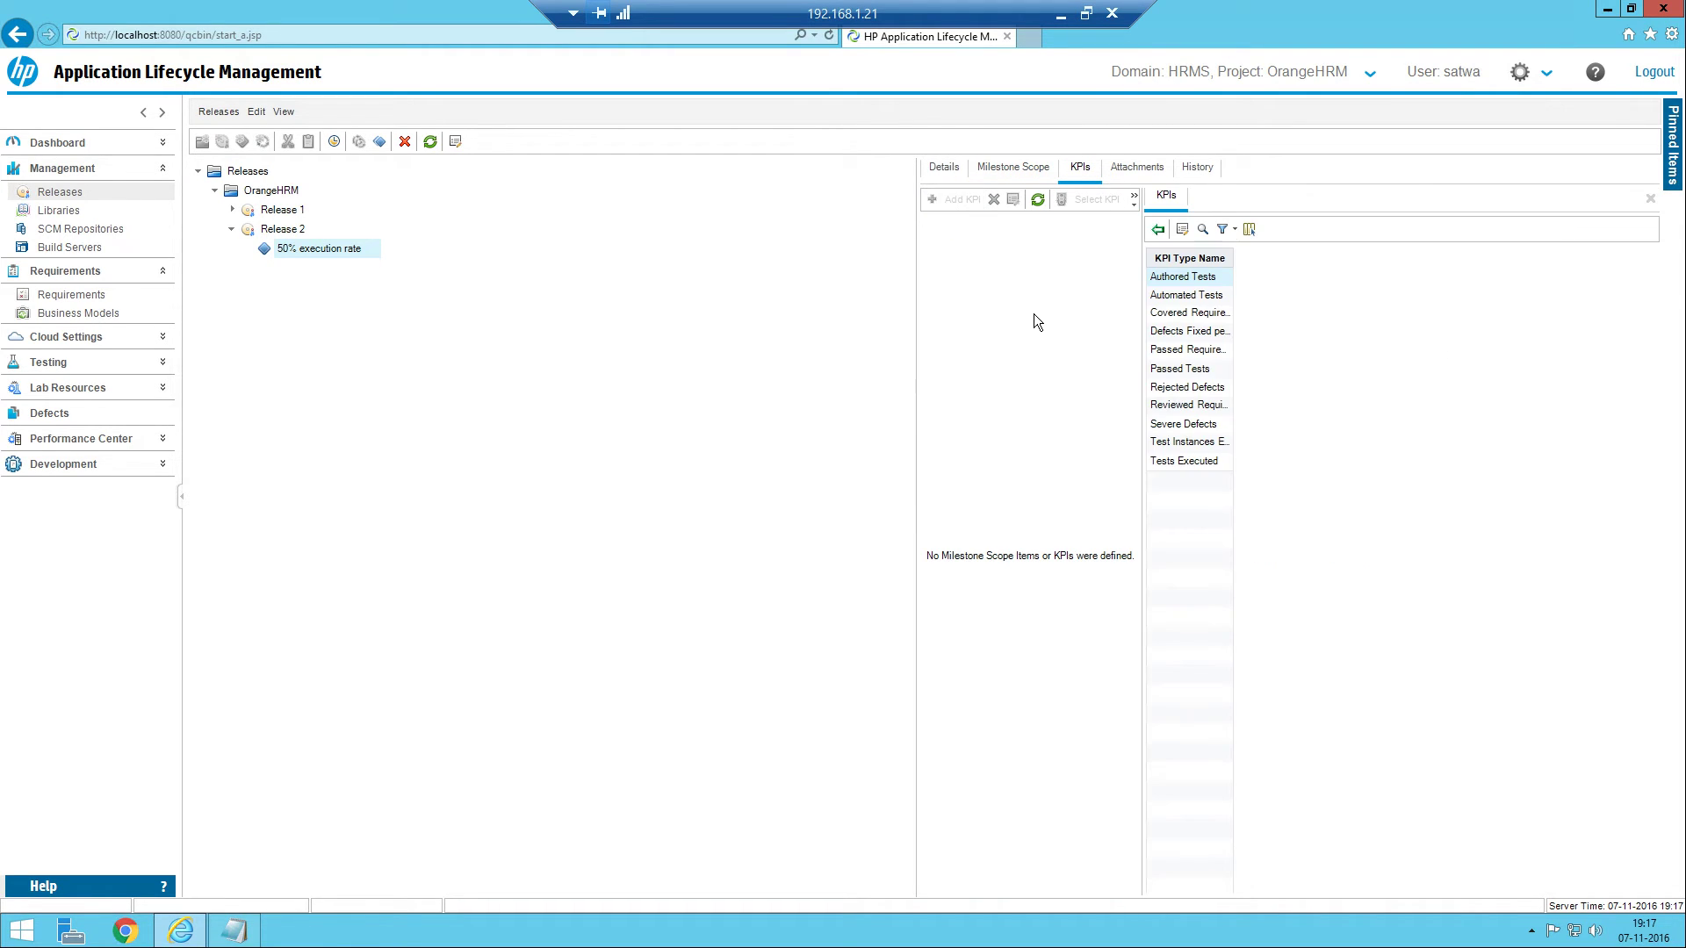
click(1134, 199)
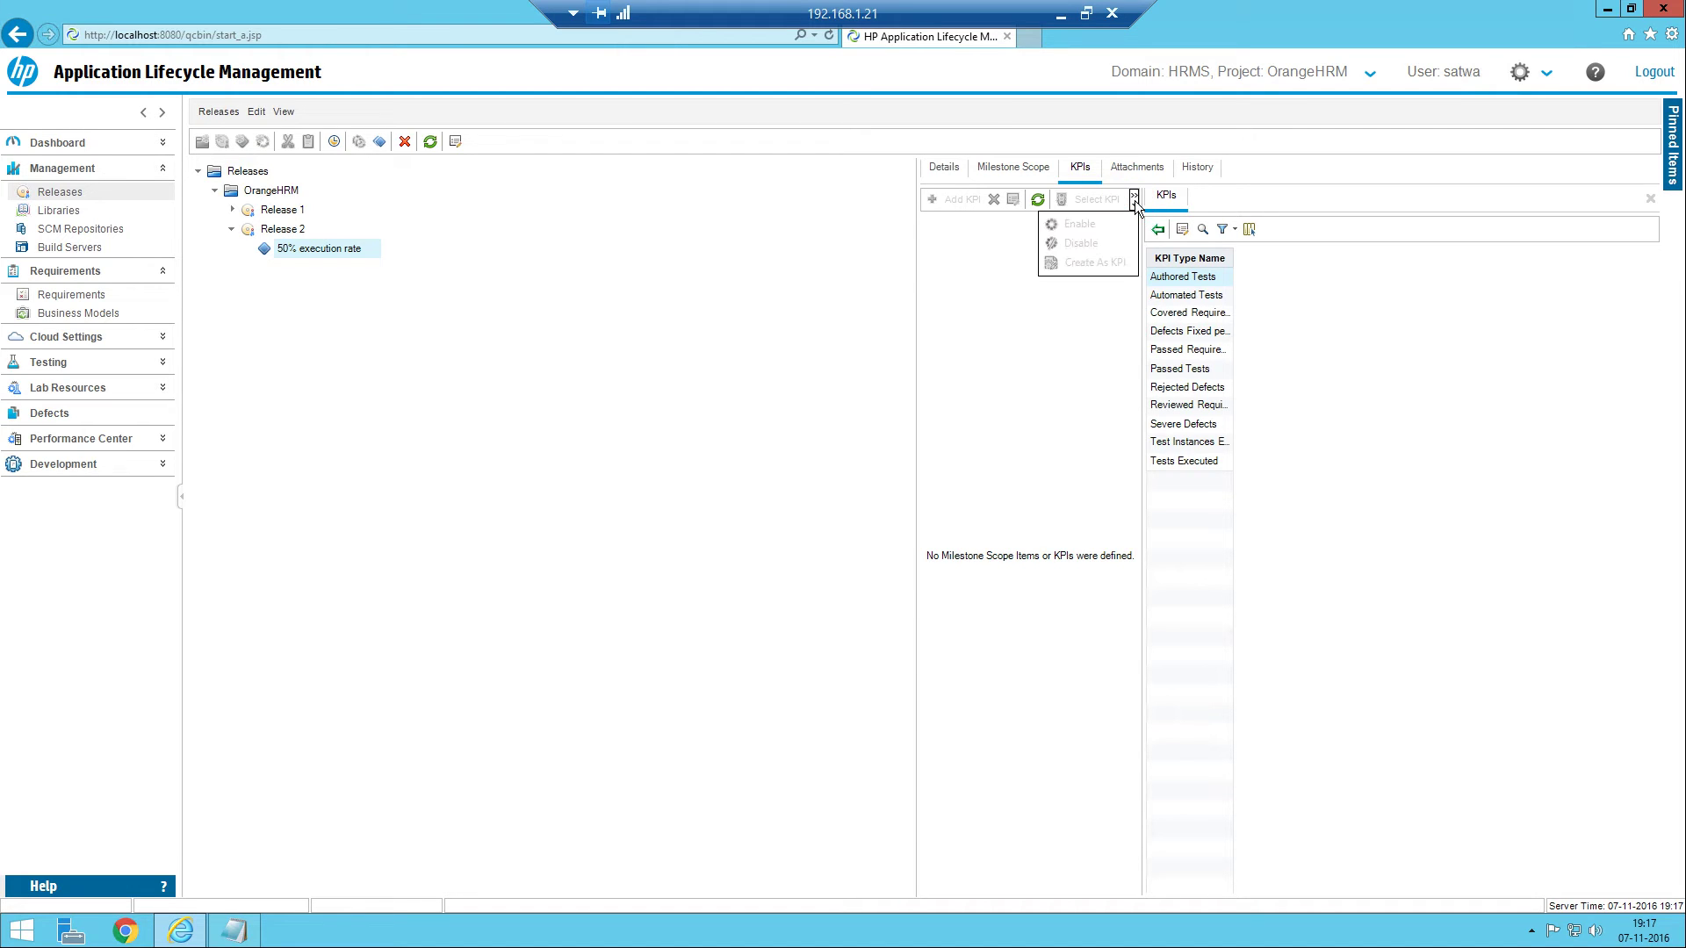
click(1651, 198)
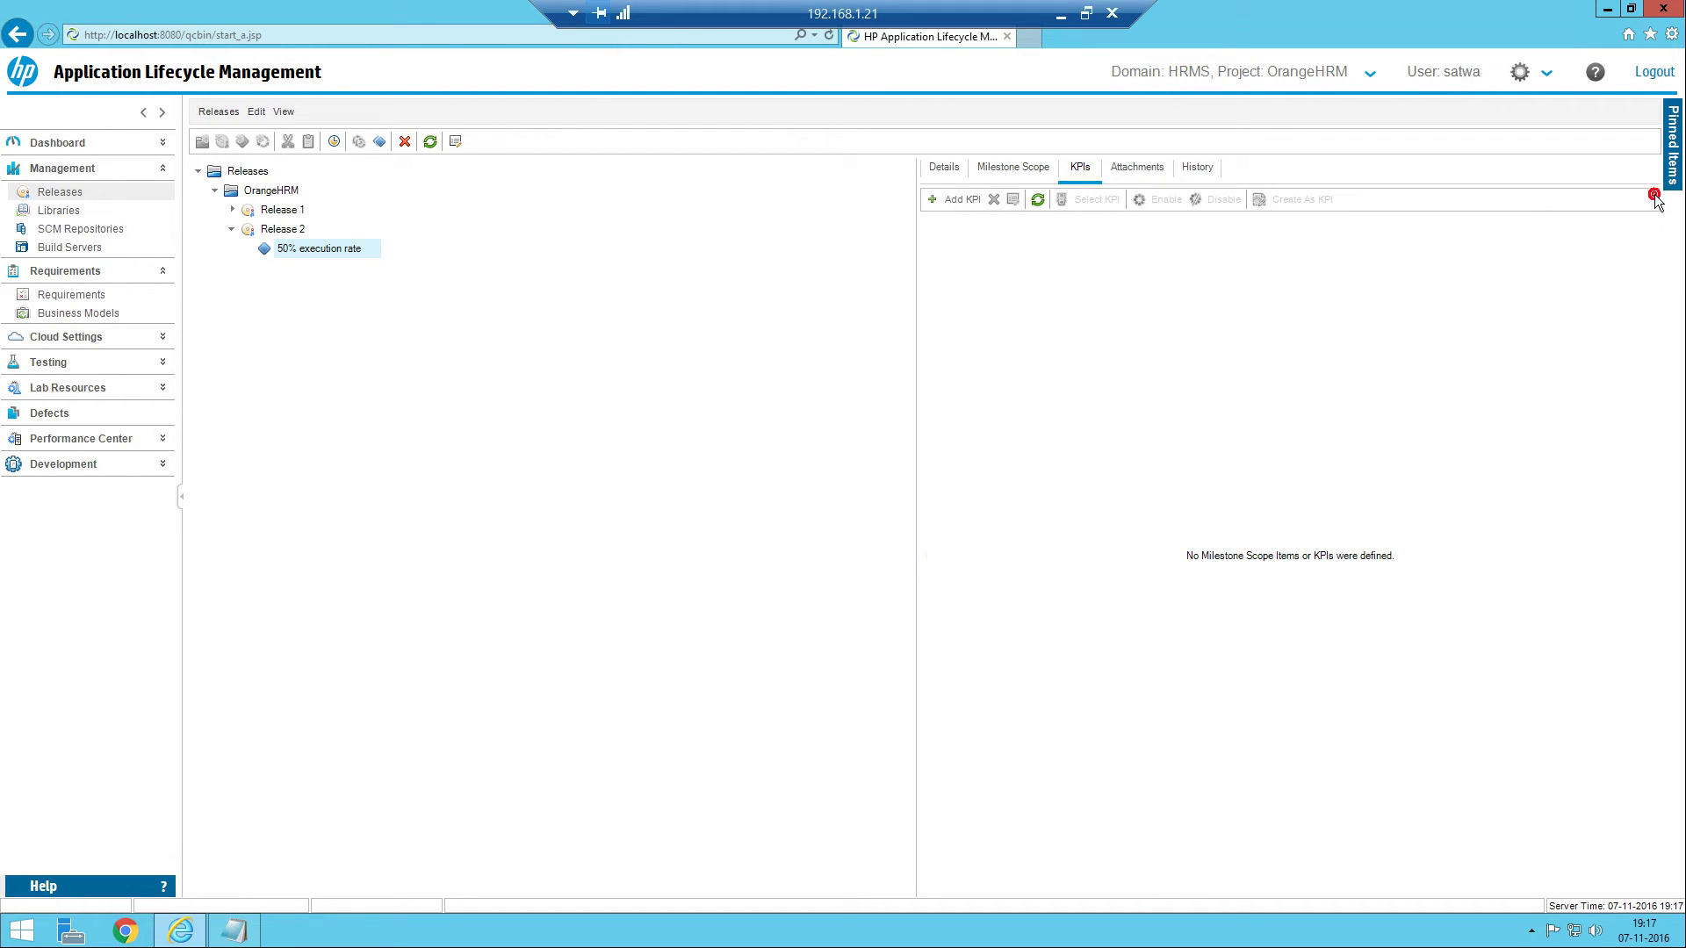
click(1138, 167)
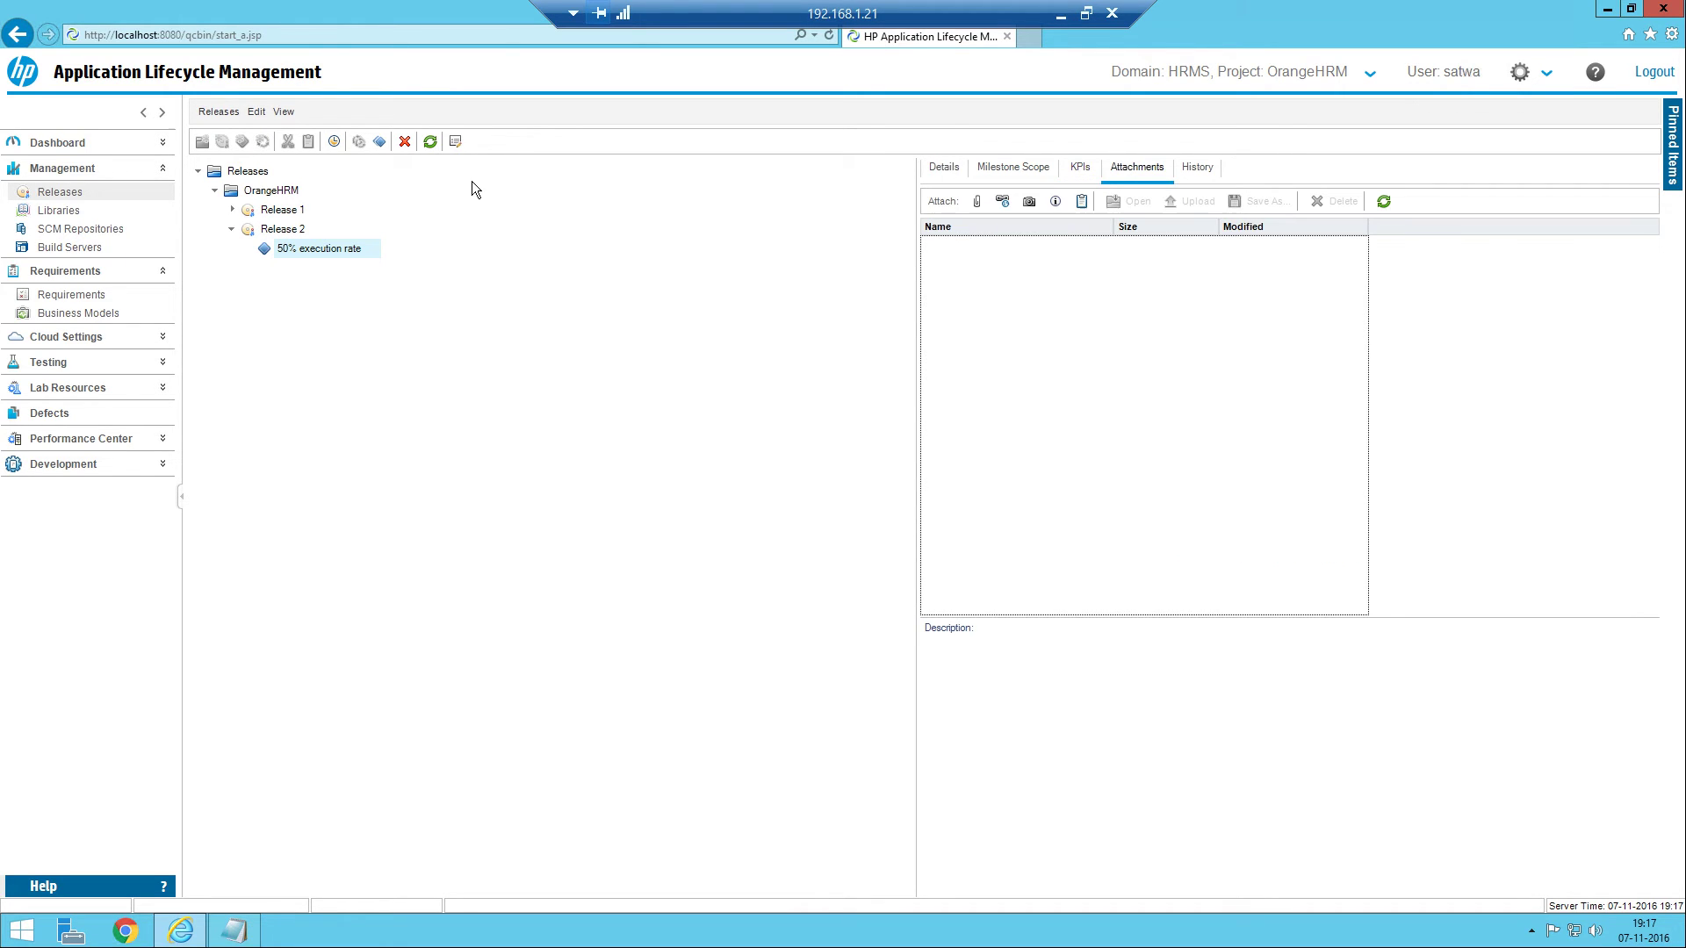
Step: Start a new cycle under Release 2 and name it Cycle 1
click(274, 229)
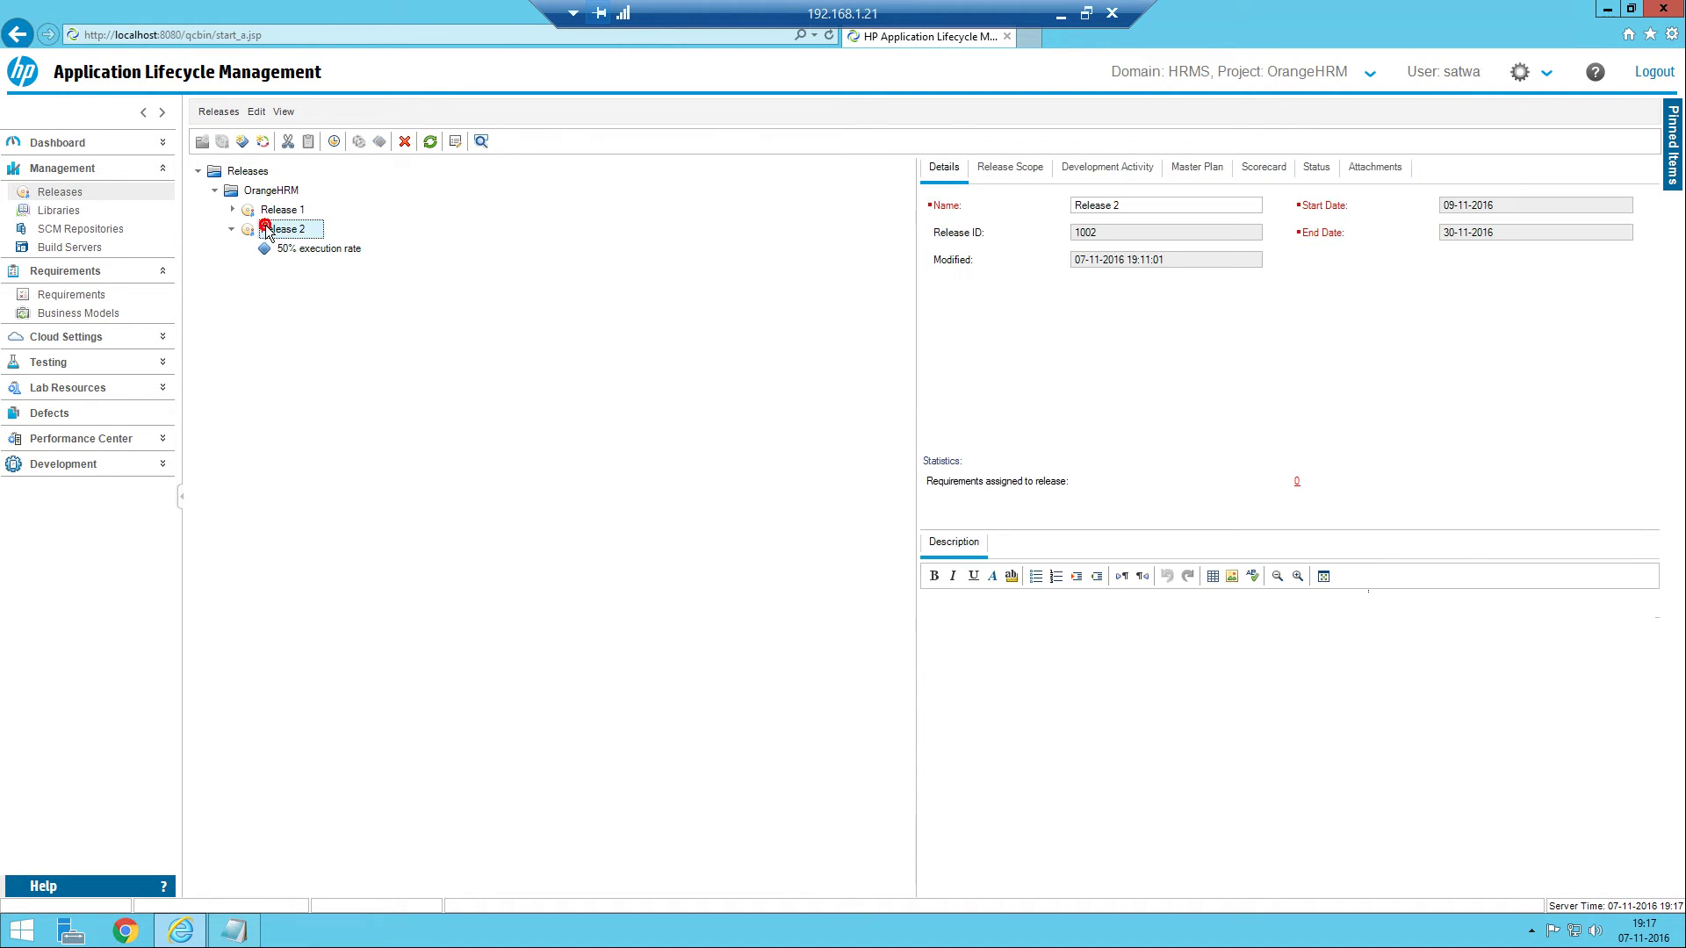
click(262, 143)
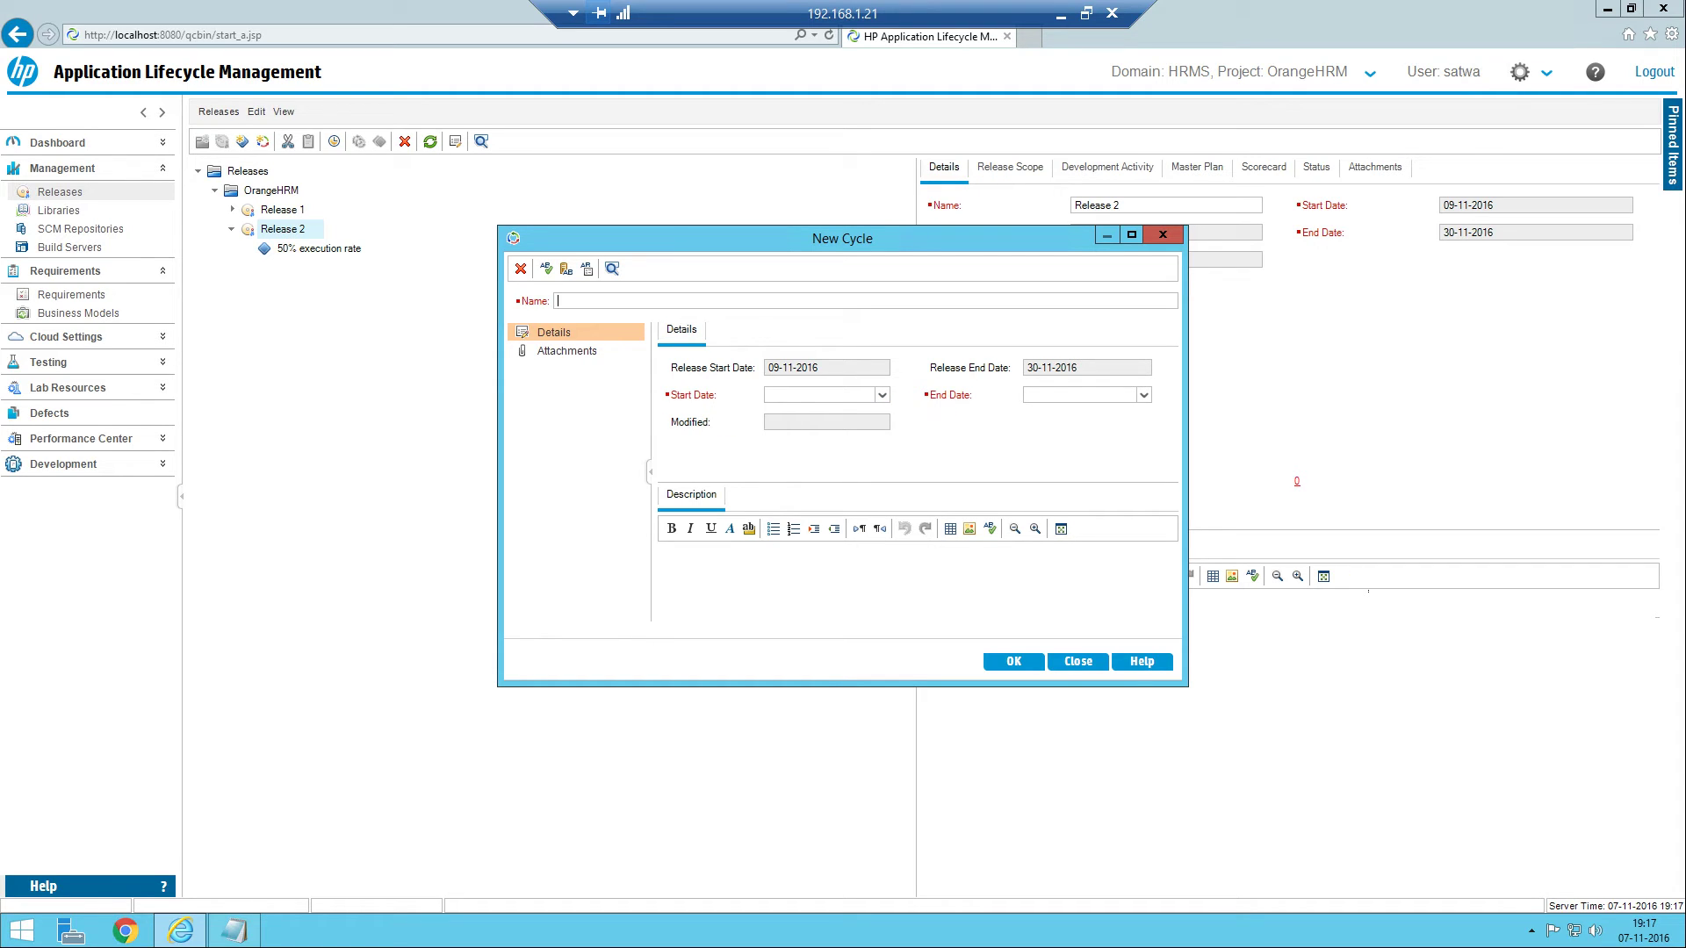
text(Cycle 1)
Step: Try to set Cycle 1's start date to 08-11-2016, one day before the release starts
click(883, 397)
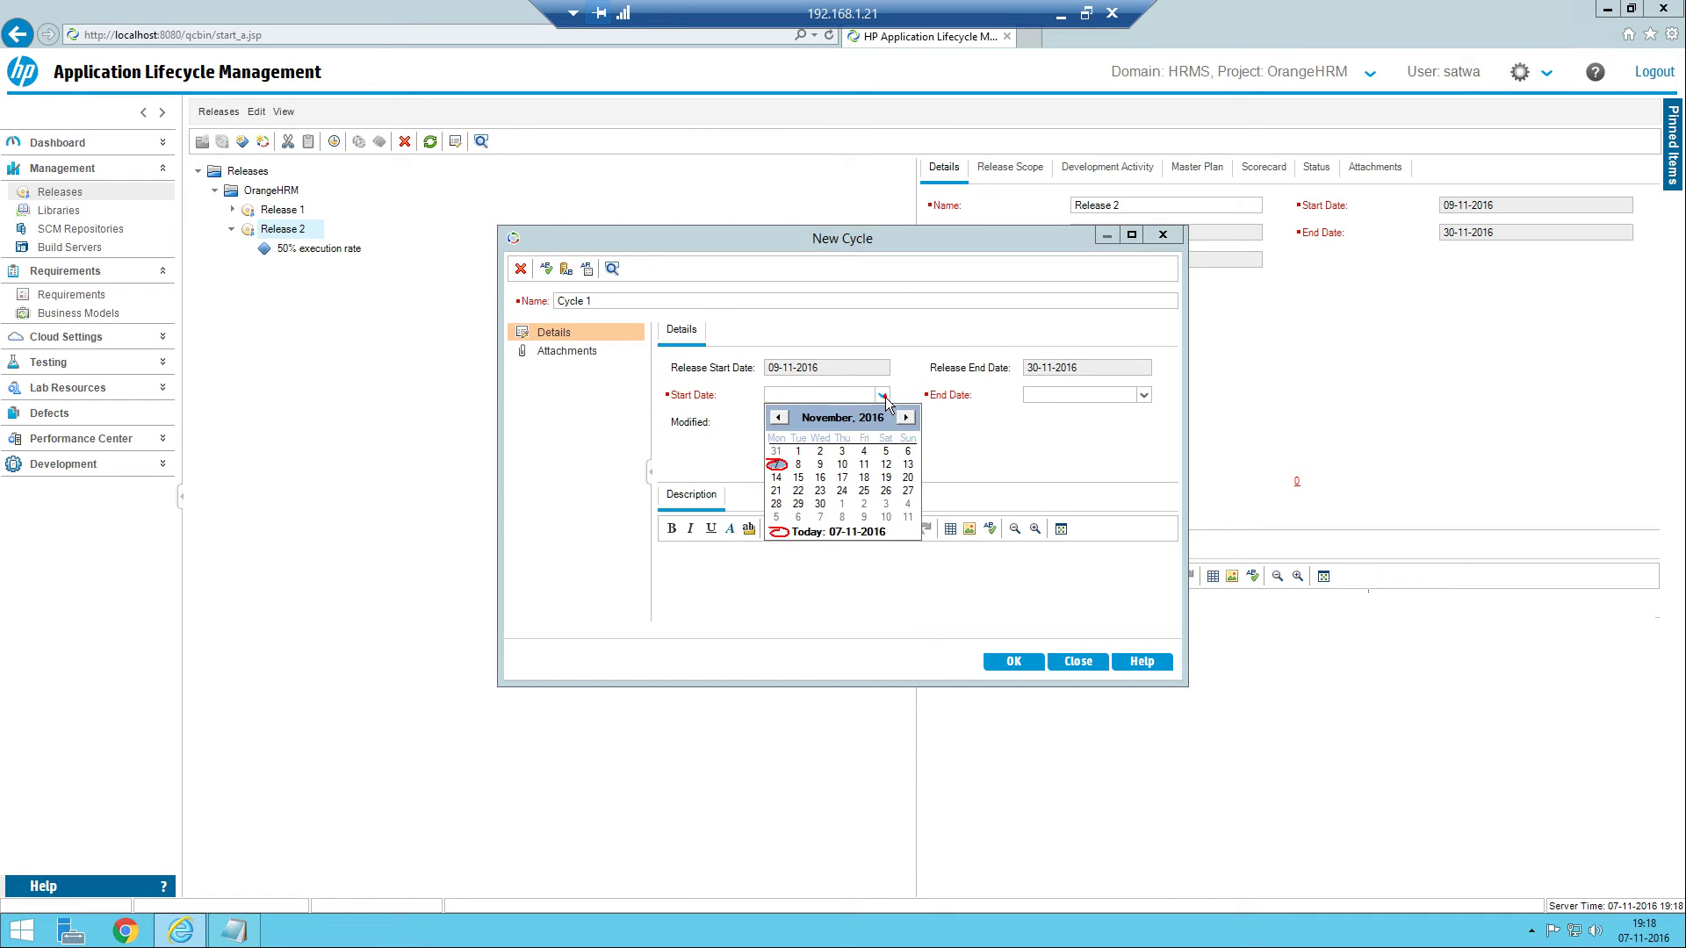
click(801, 463)
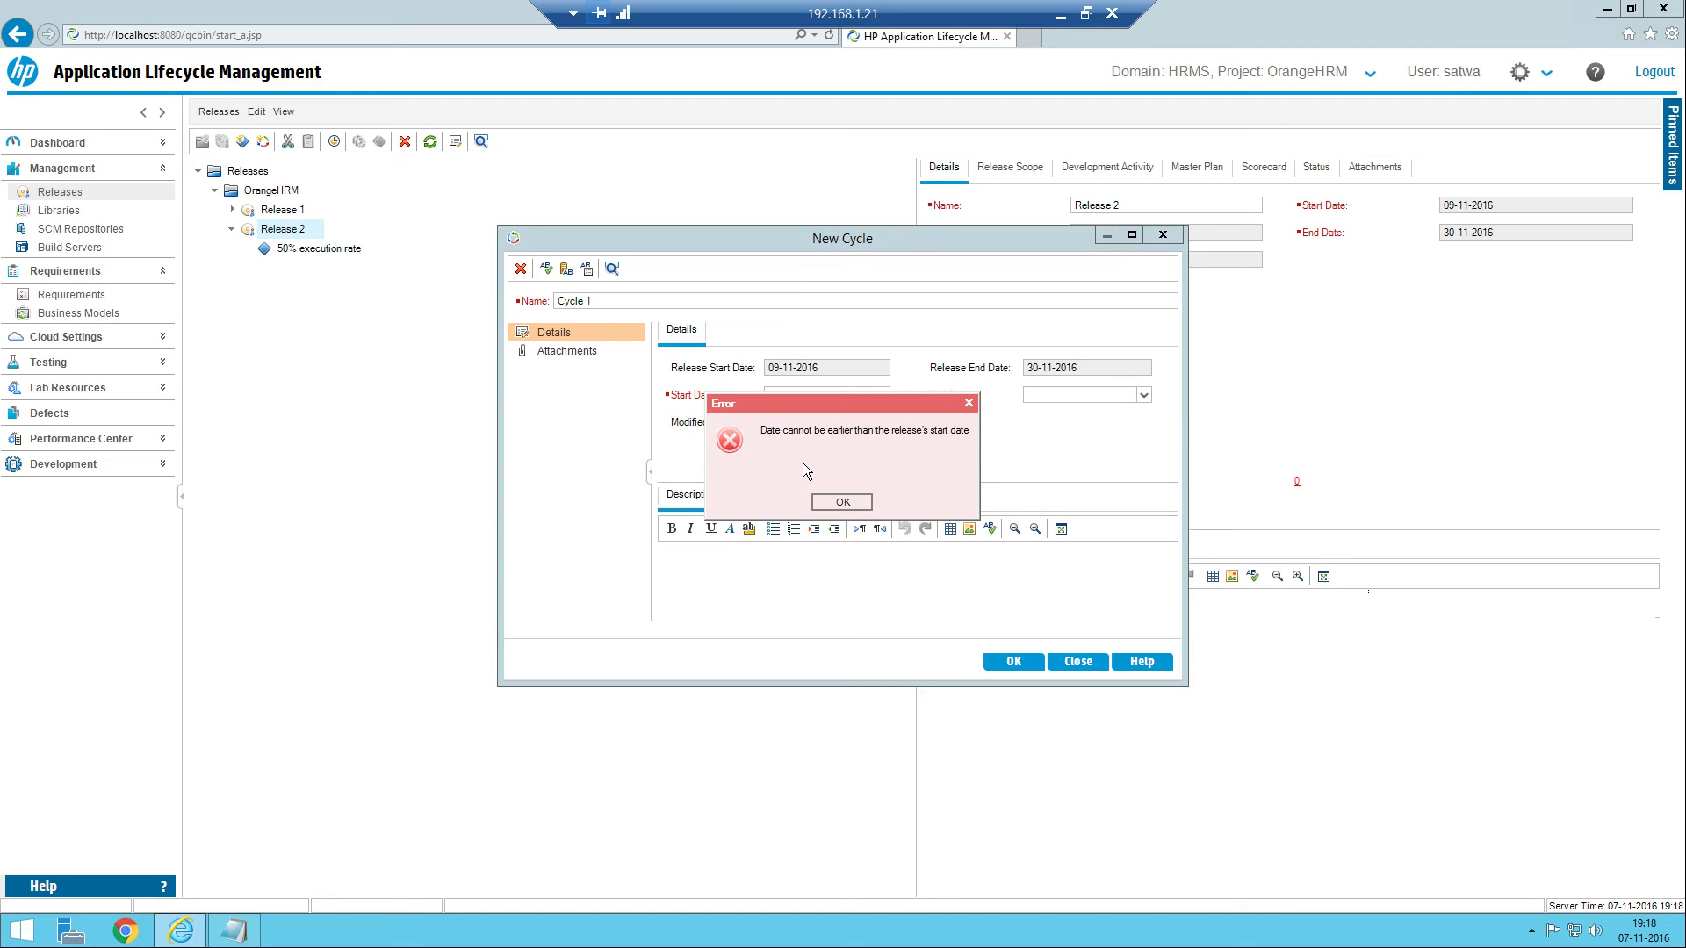
drag(762, 407, 767, 431)
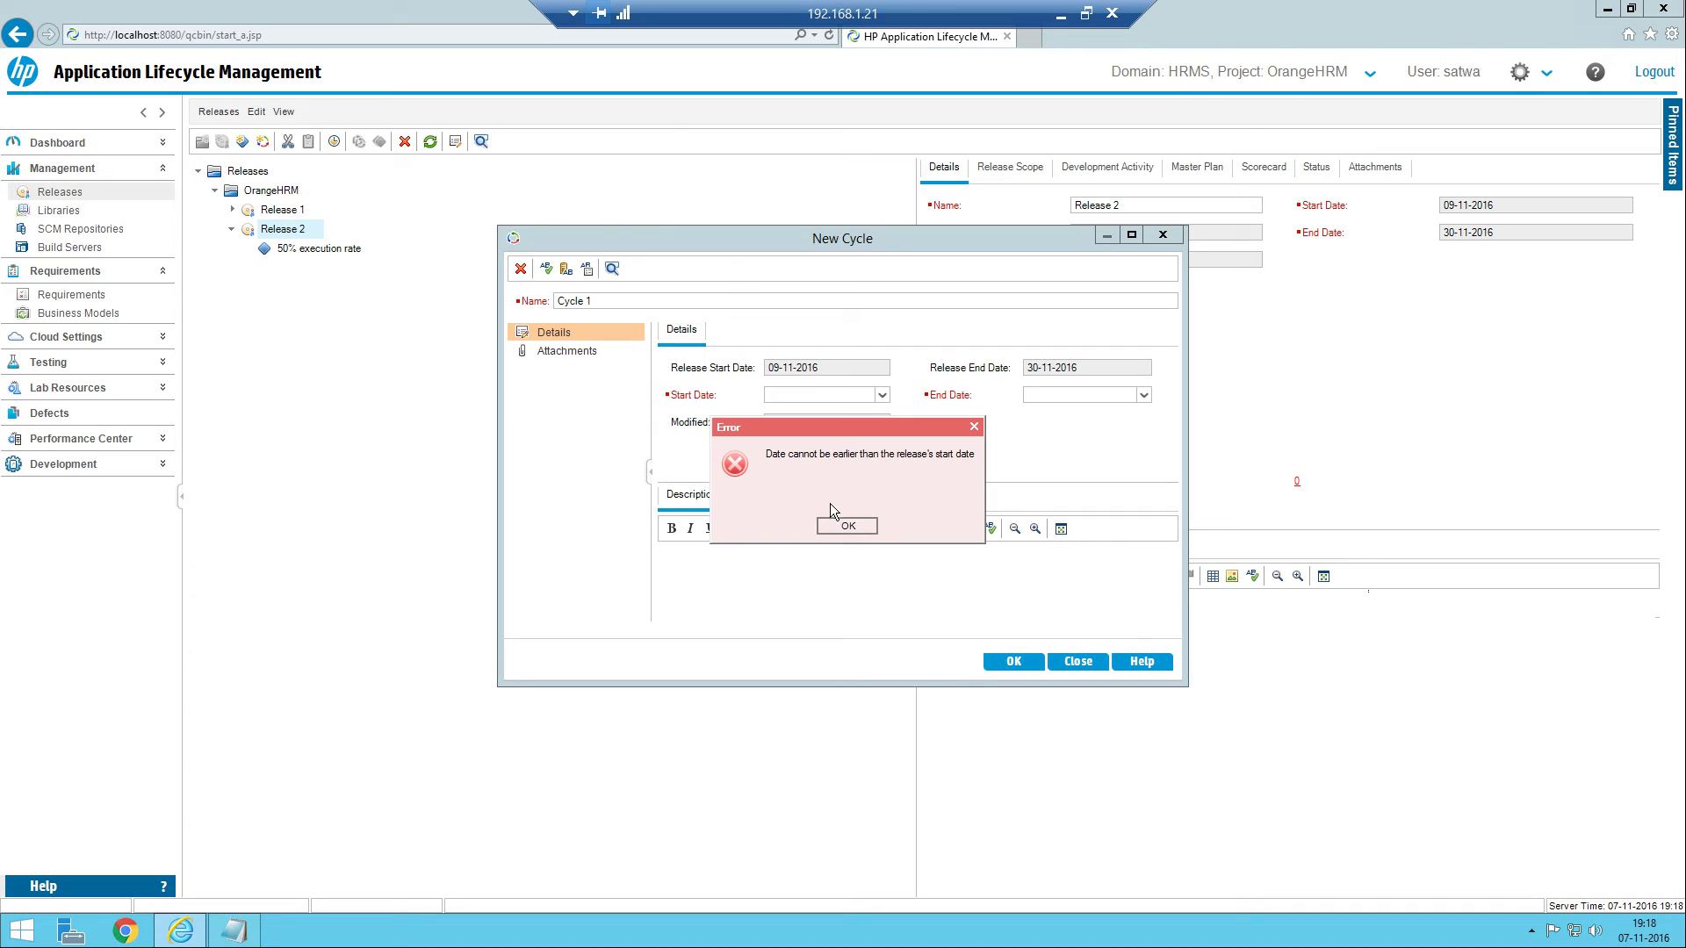
click(839, 526)
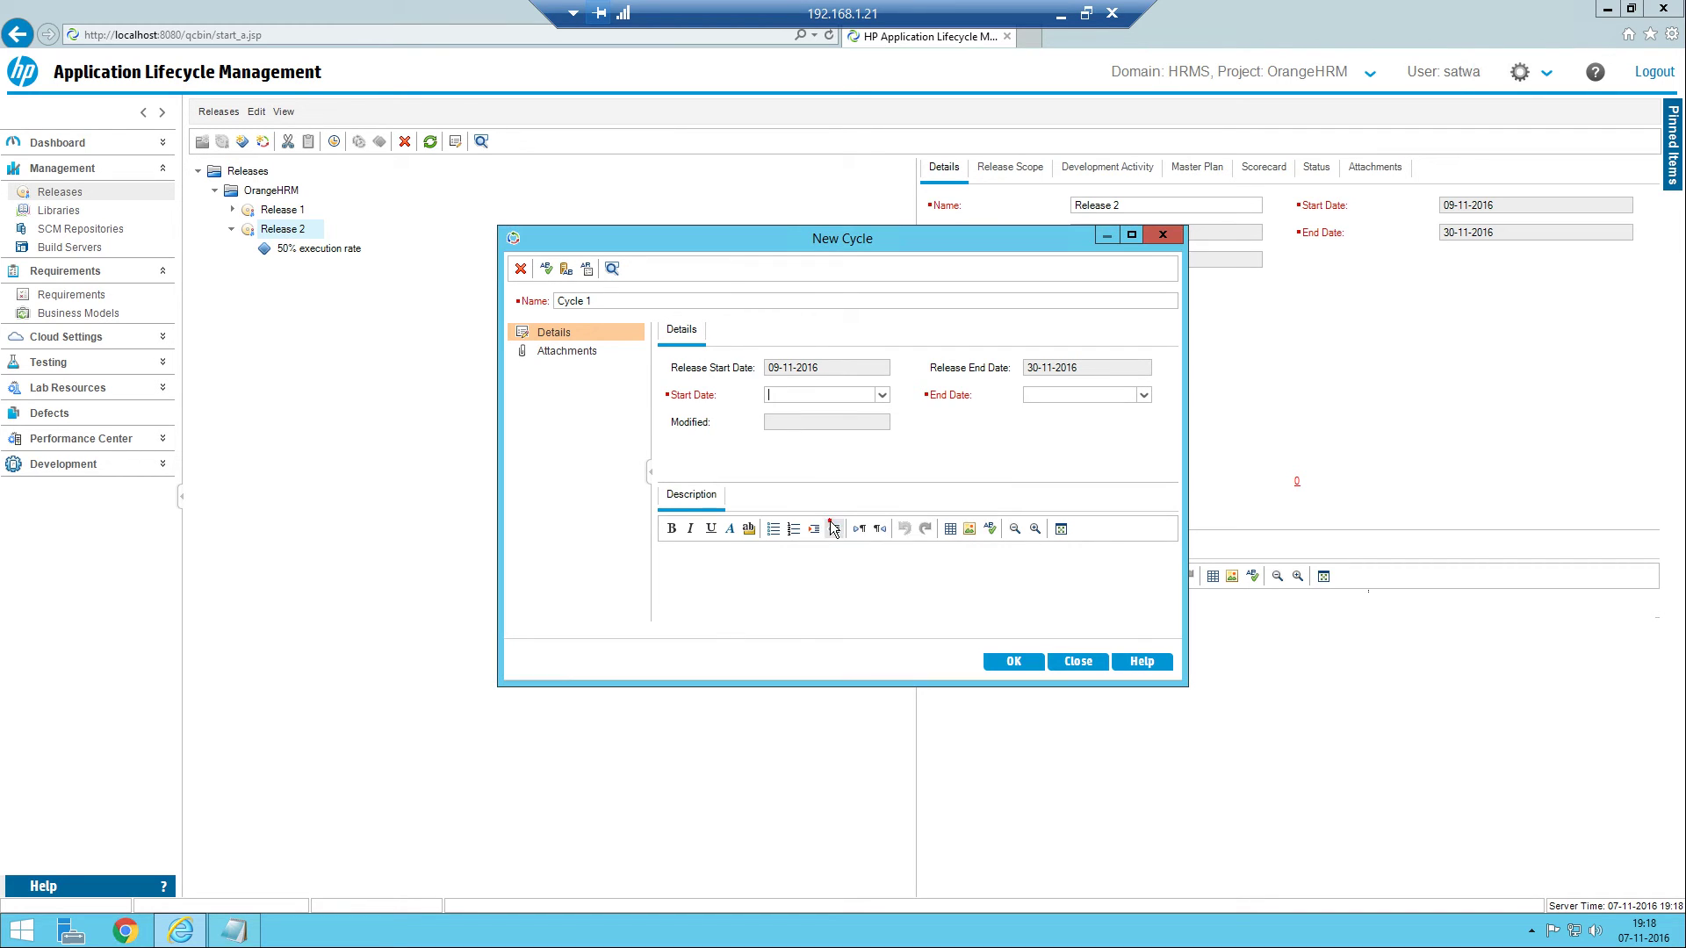
Step: Create Cycle 1 with start date 09-11-2016 and end date 22-11-2016, and view its quality charts
click(882, 397)
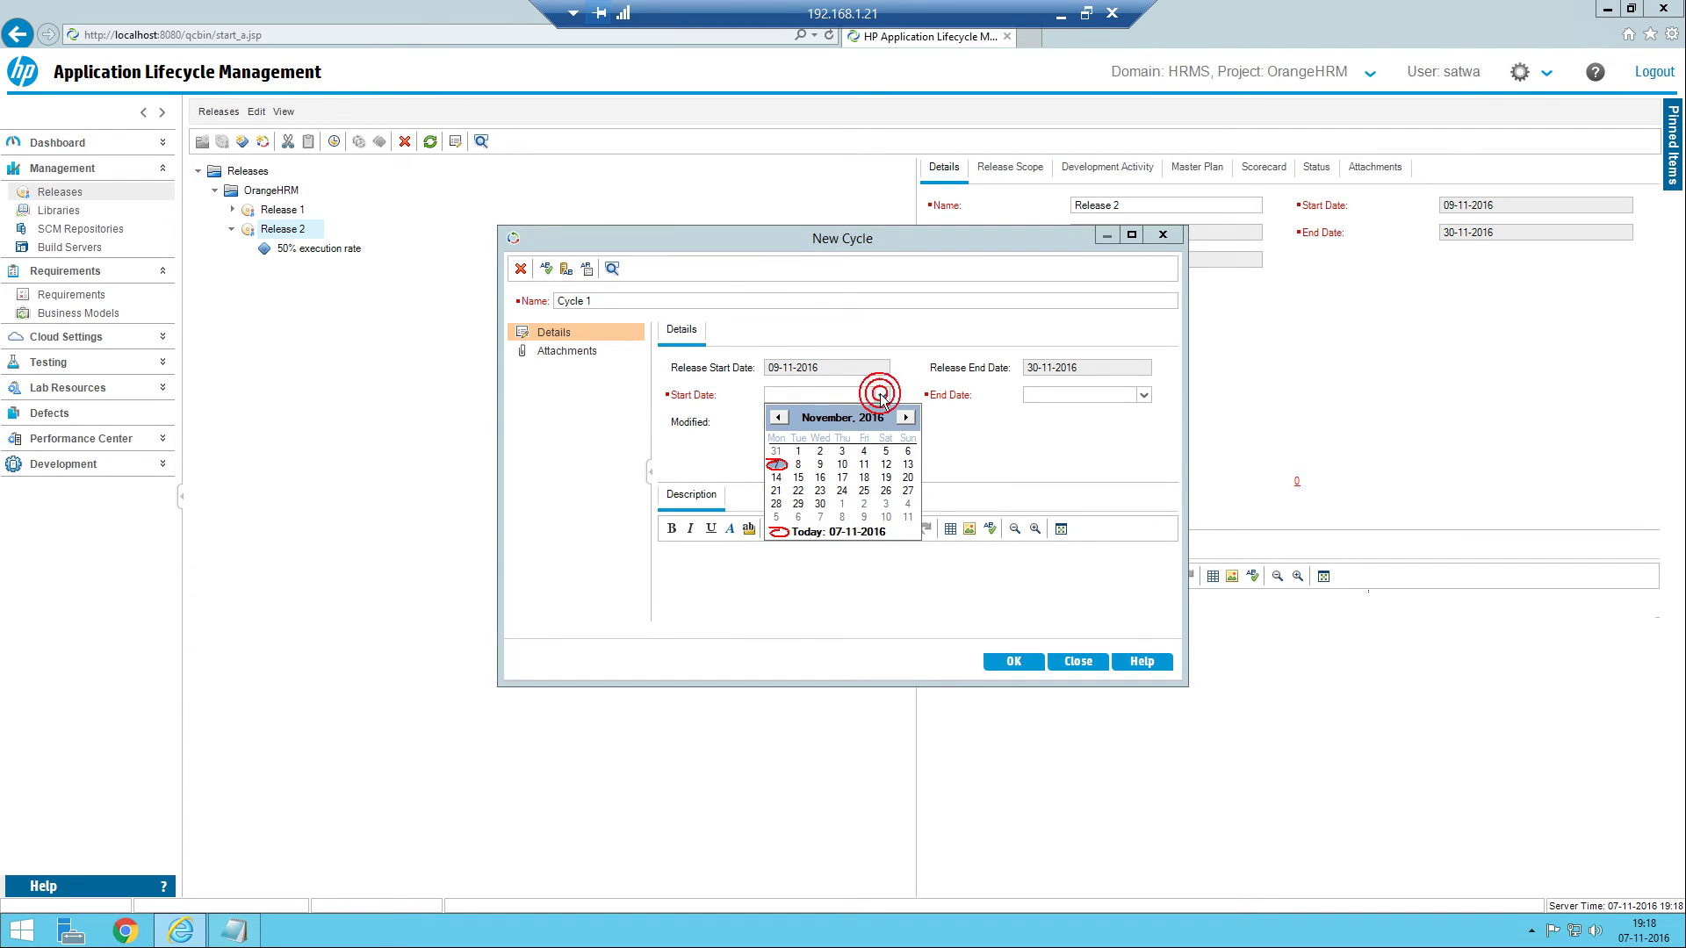
click(819, 464)
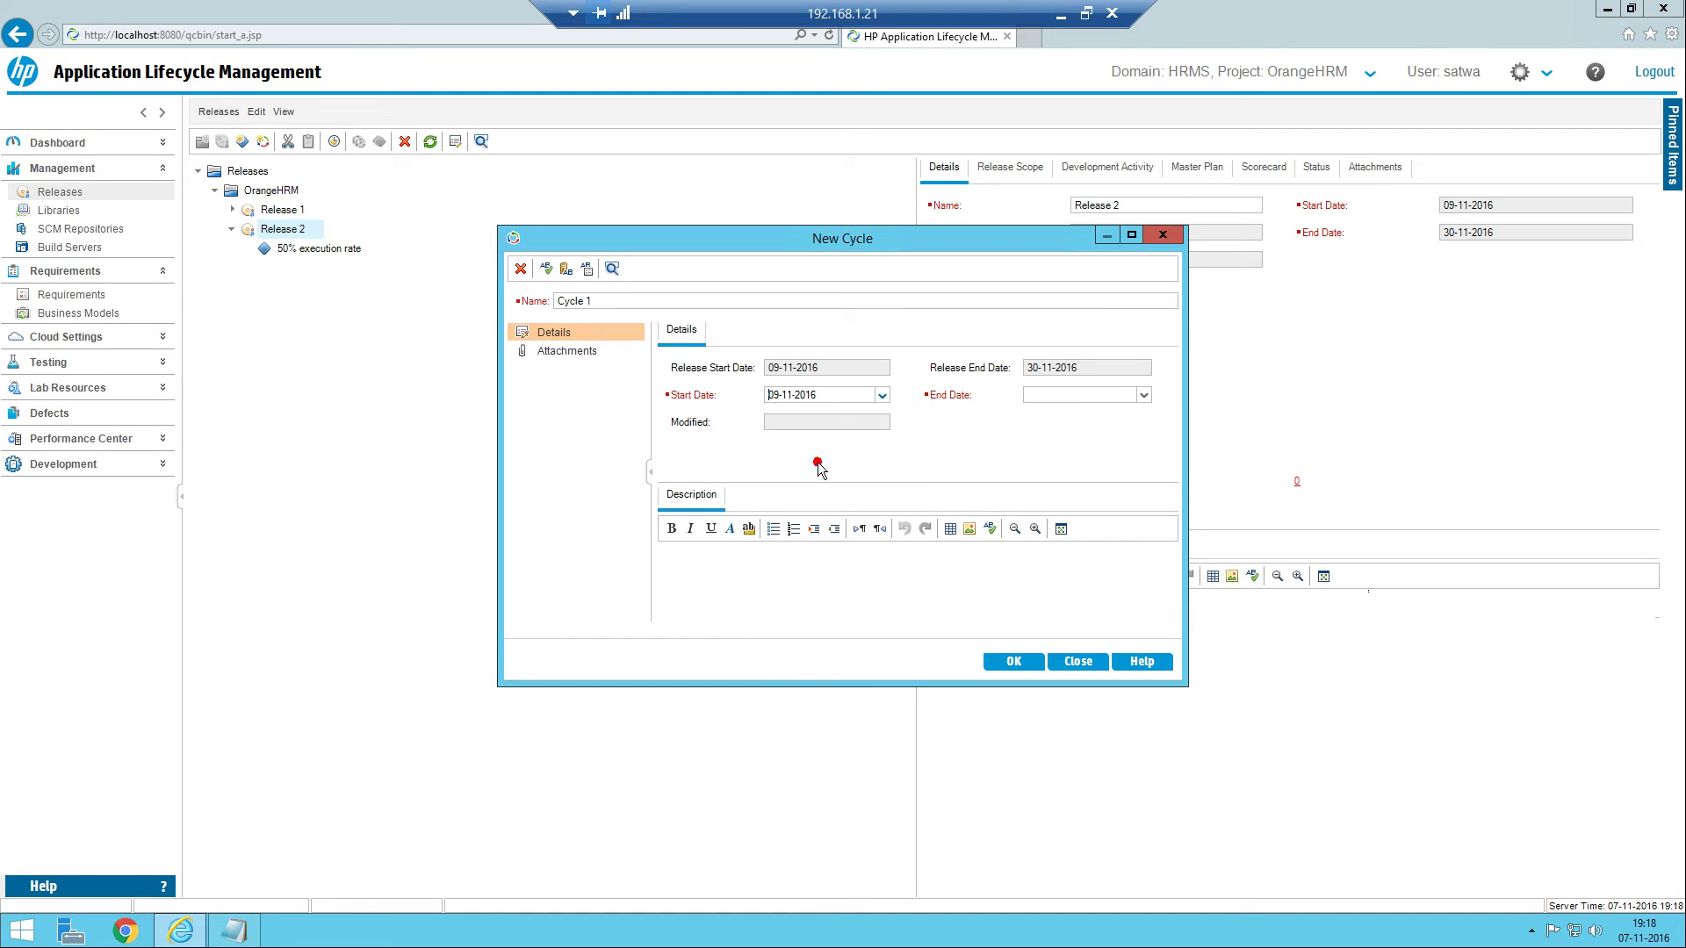
click(1143, 395)
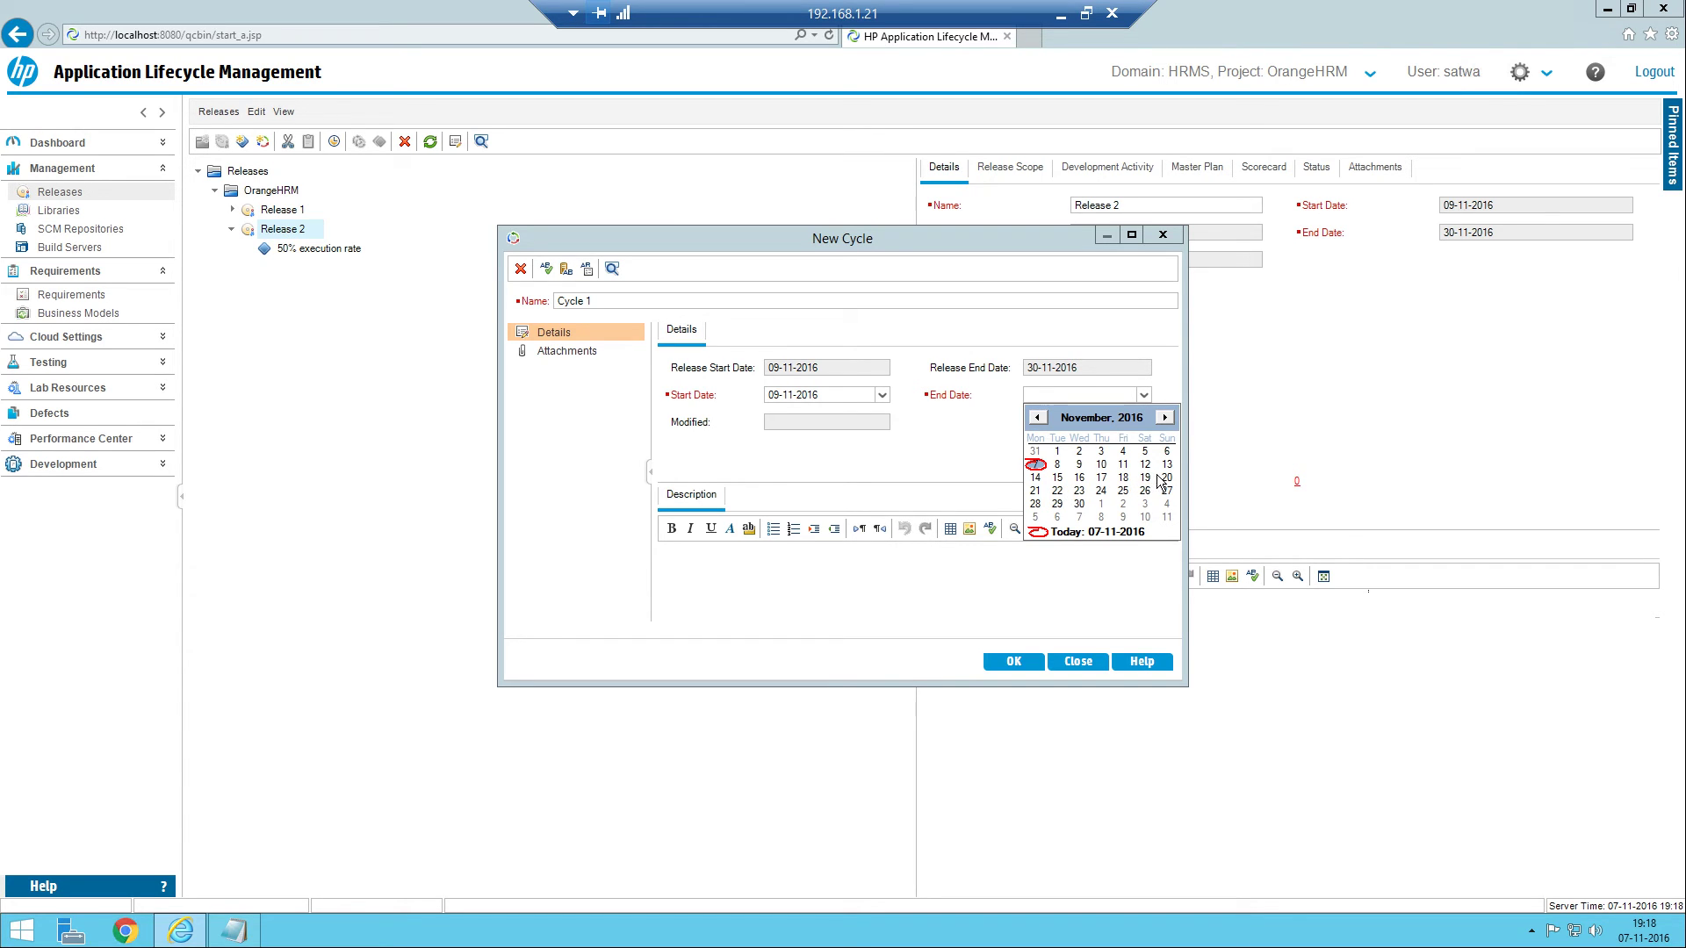
click(1057, 491)
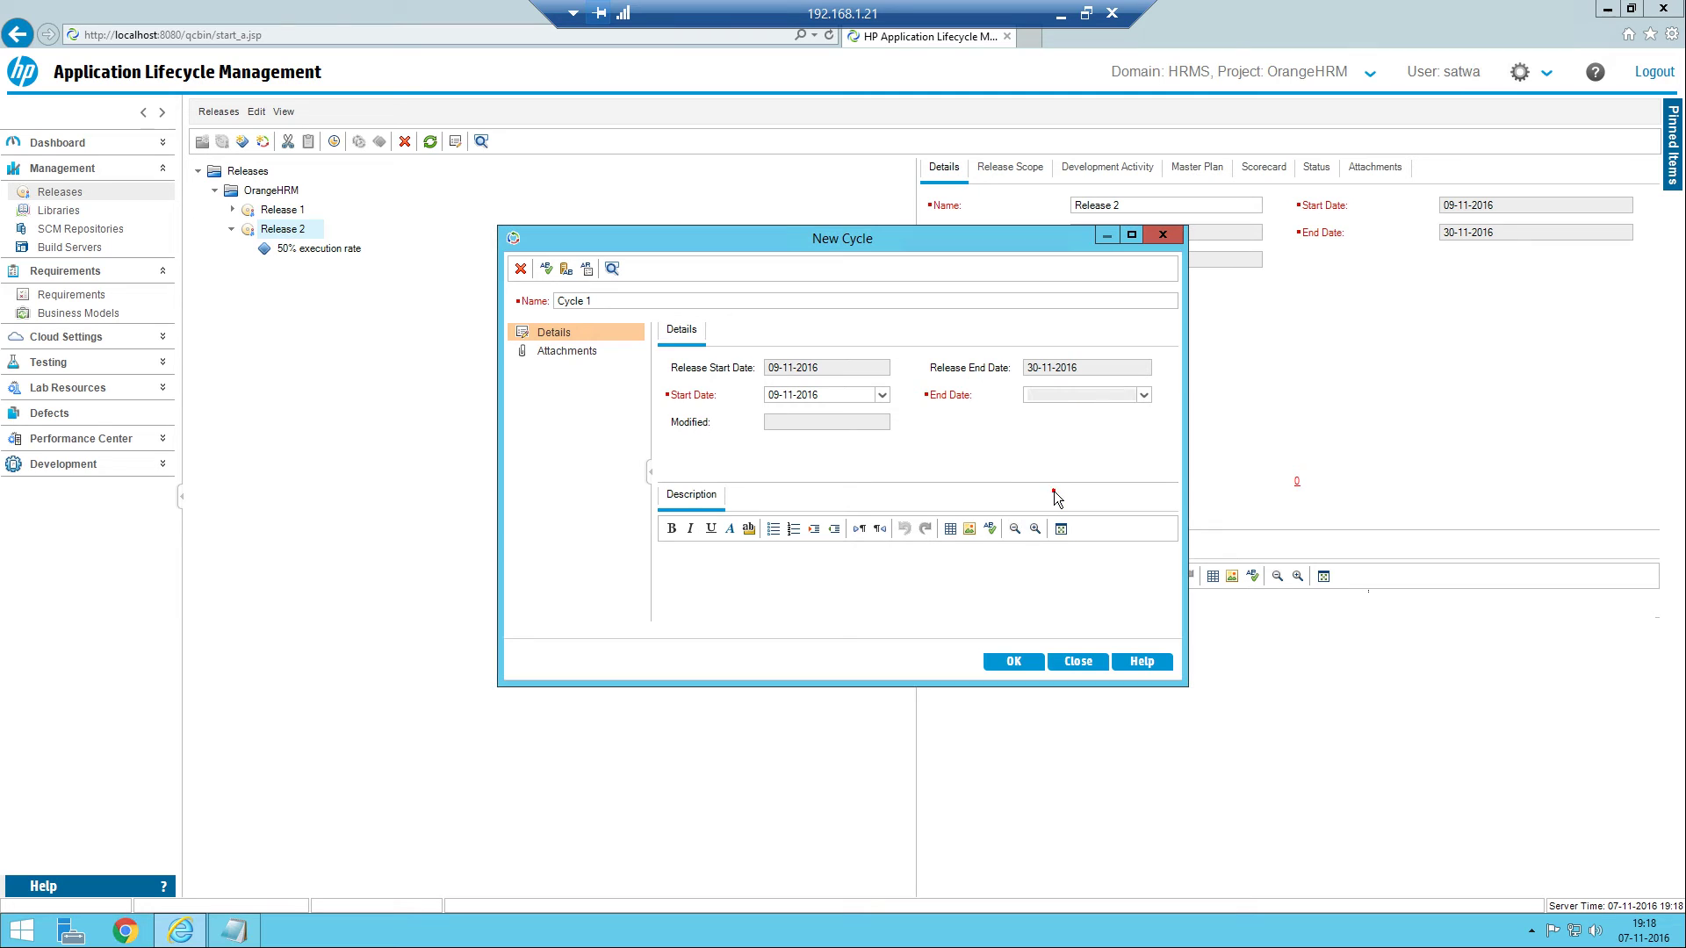
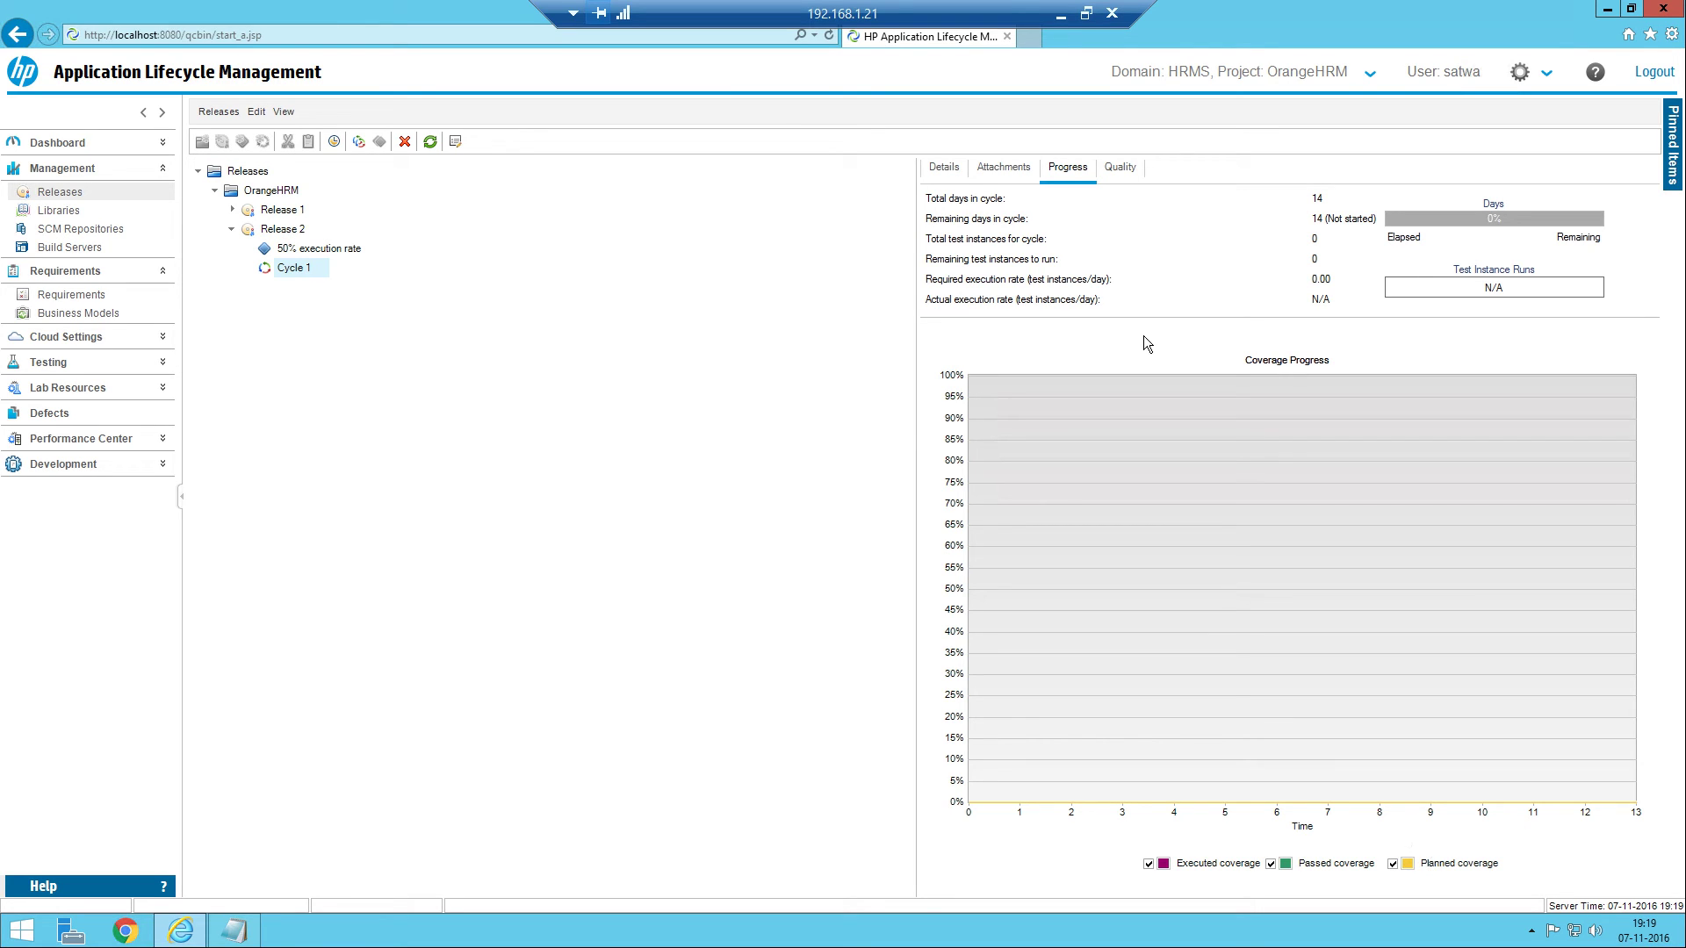
click(1120, 167)
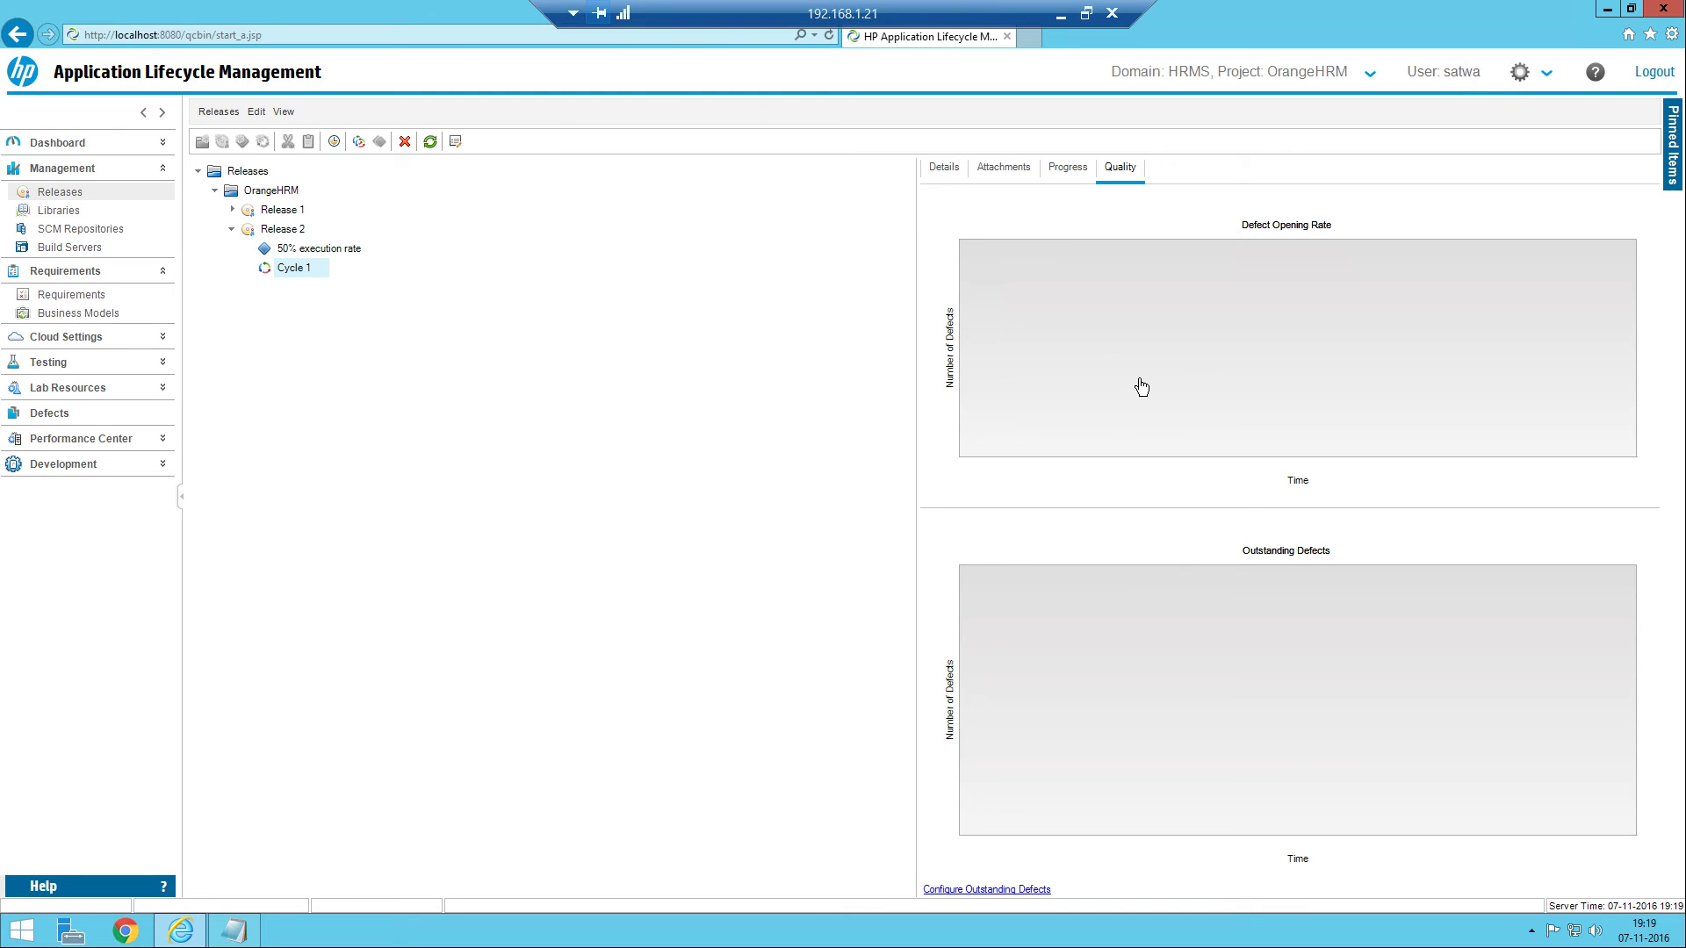
Step: Start another cycle under Release 2 named Cycle 2 with start date 23-11-2016
click(274, 229)
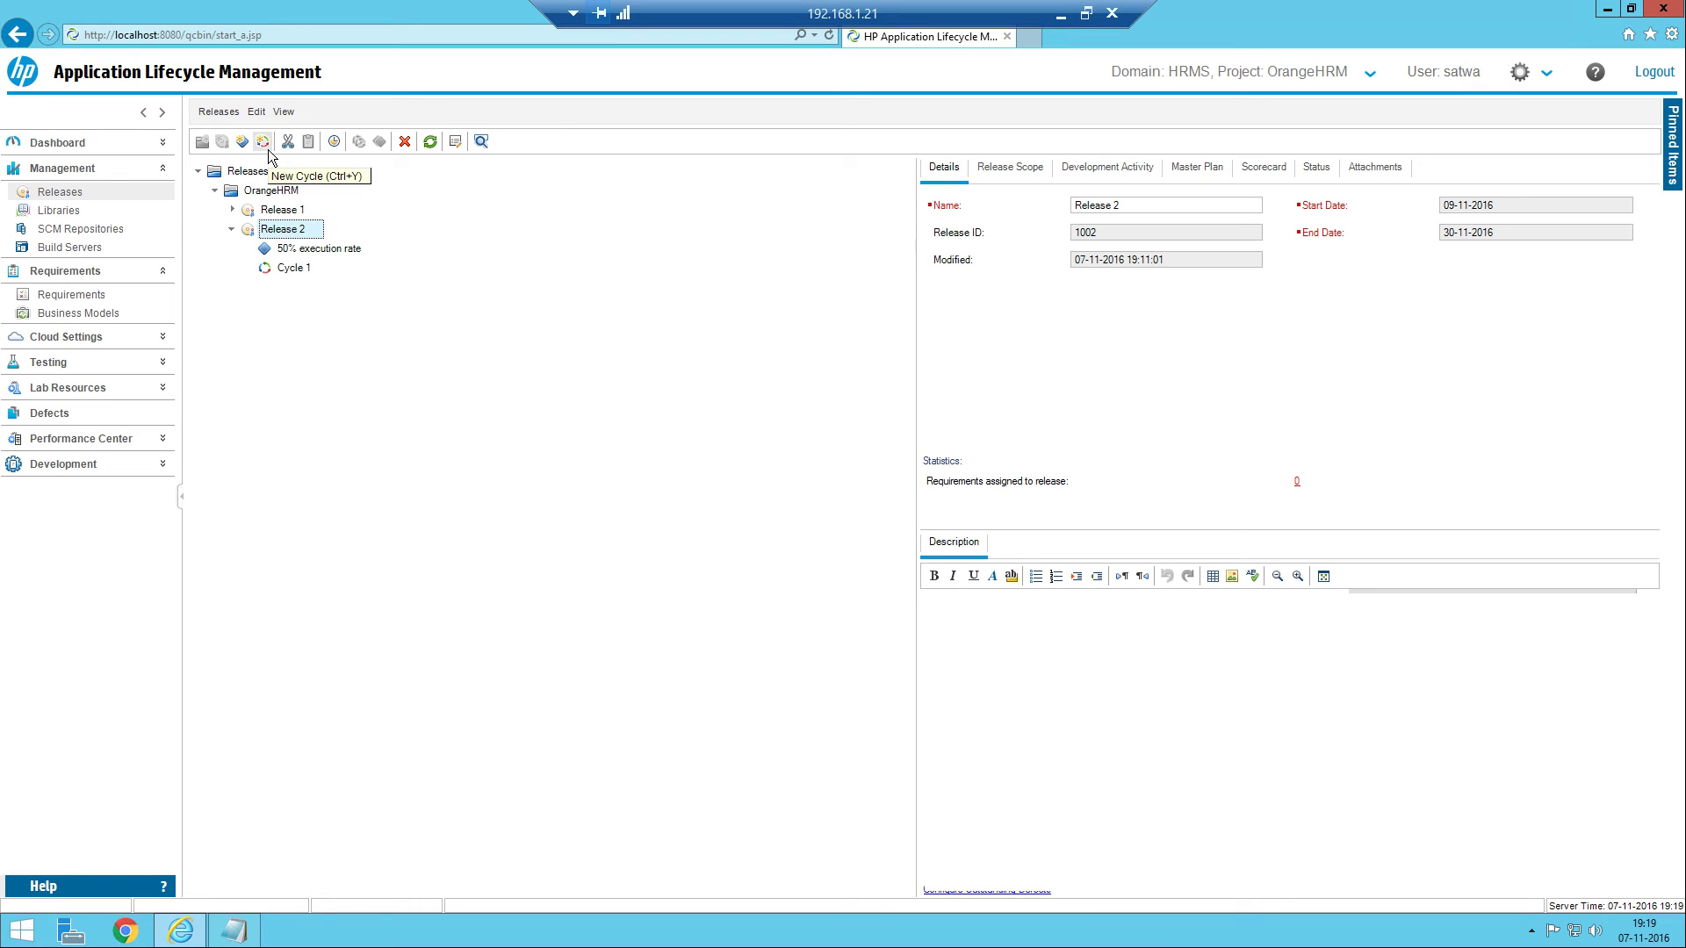
click(268, 154)
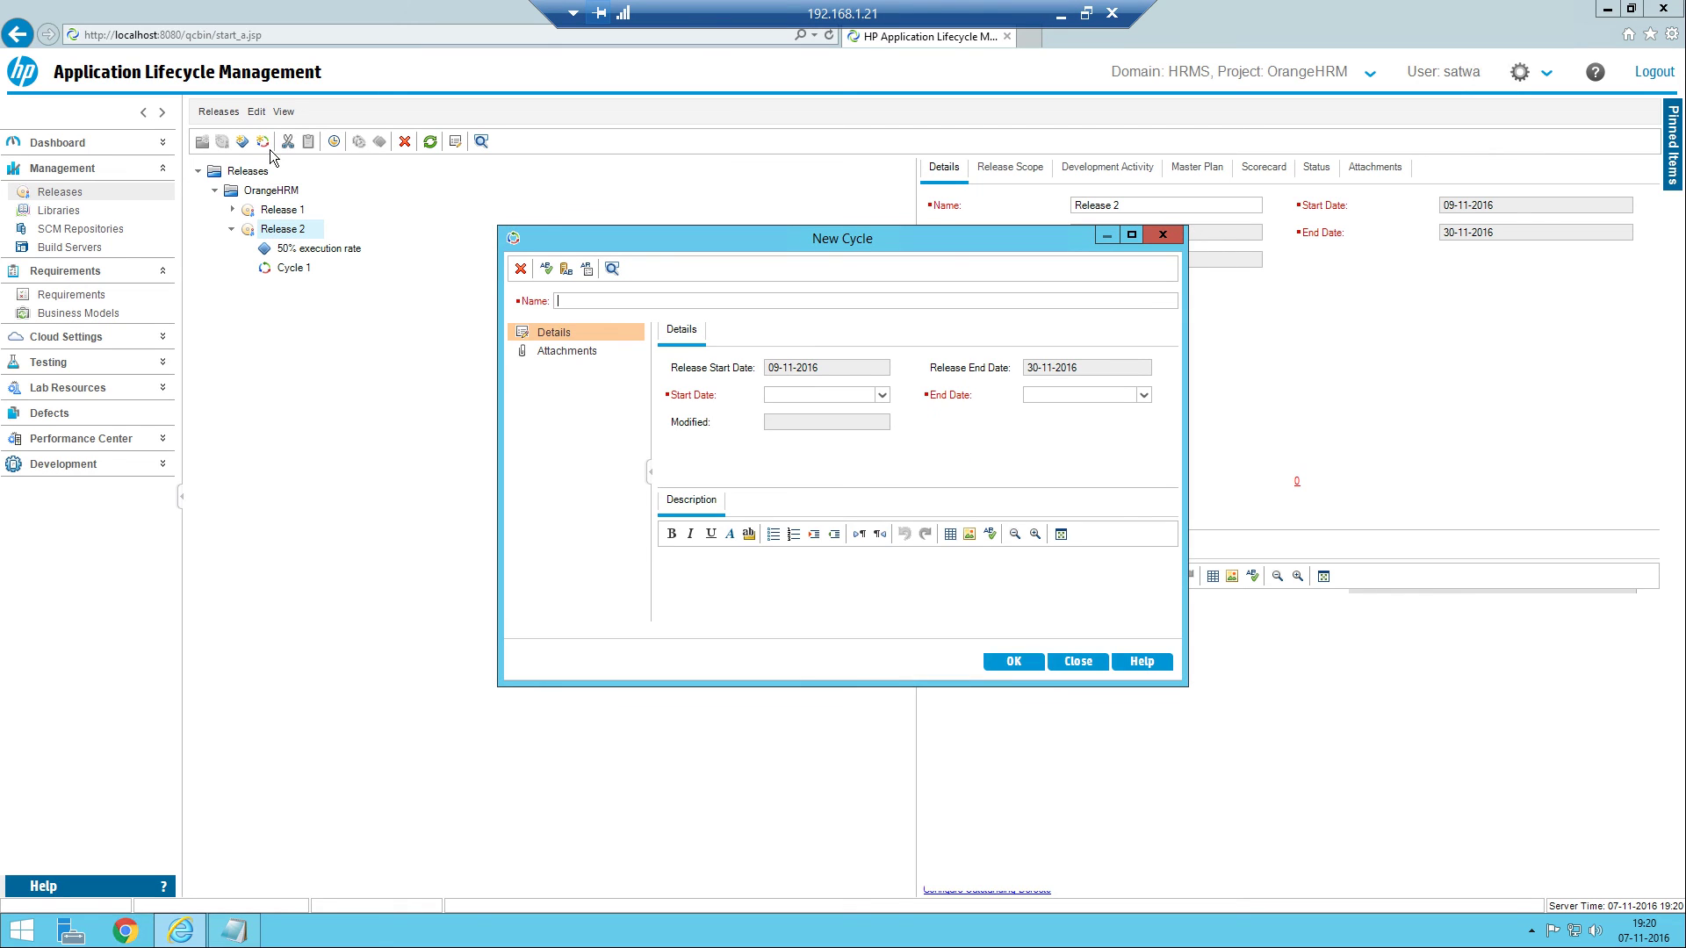
text(Cycle 2)
click(882, 395)
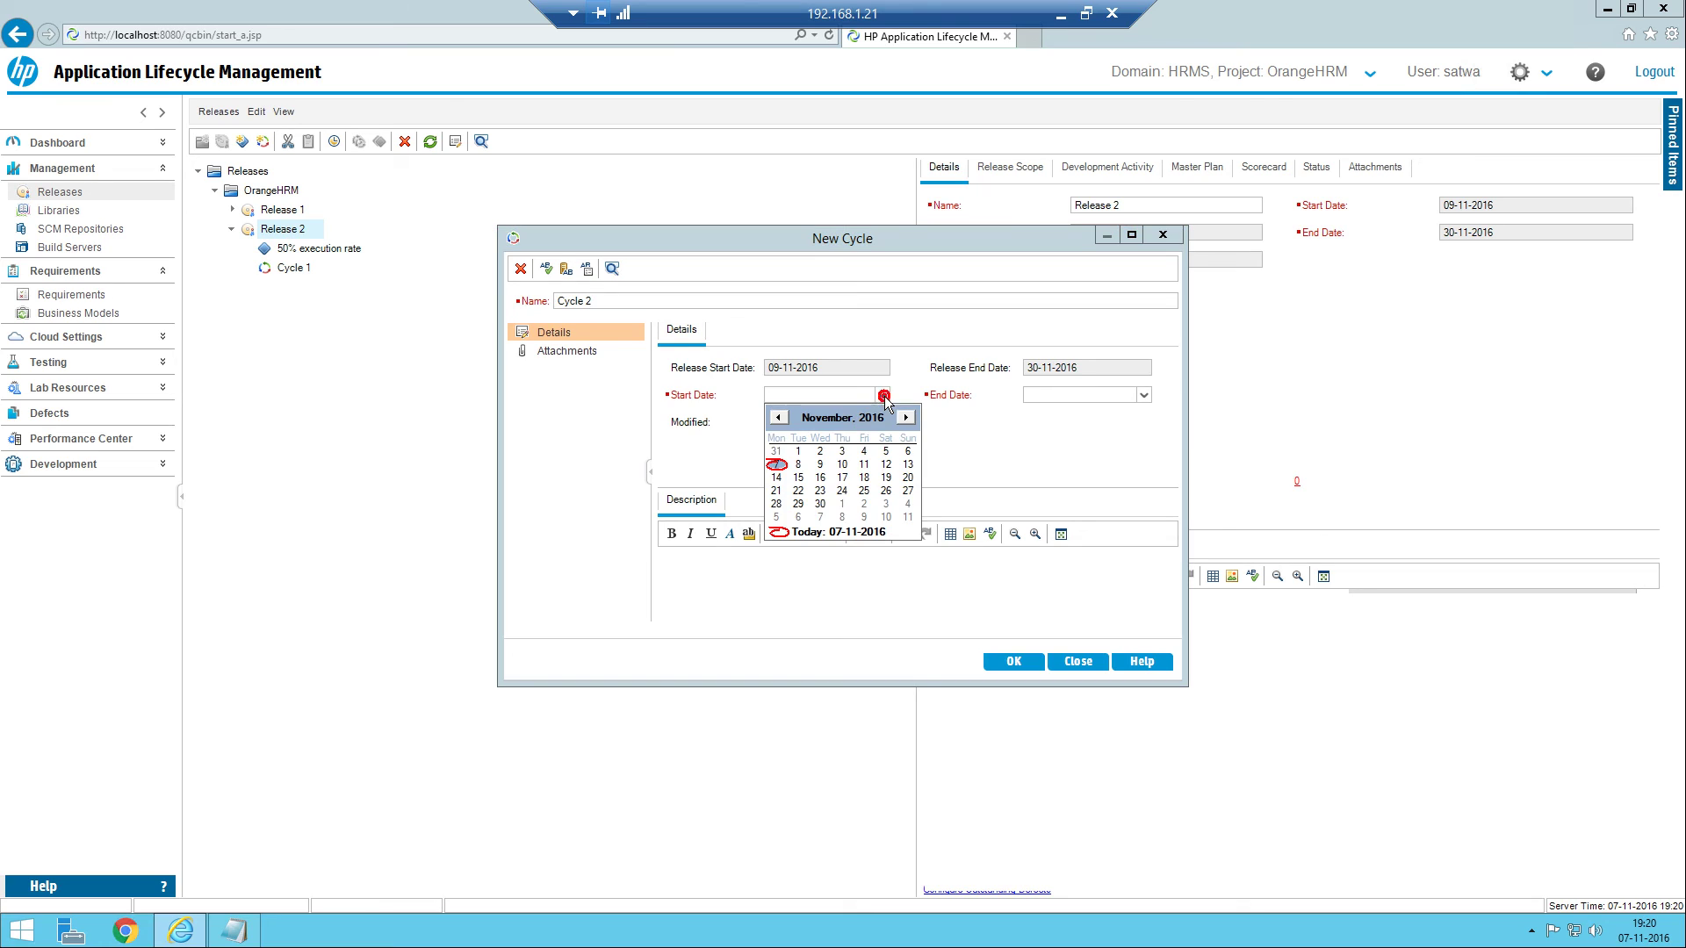
click(818, 489)
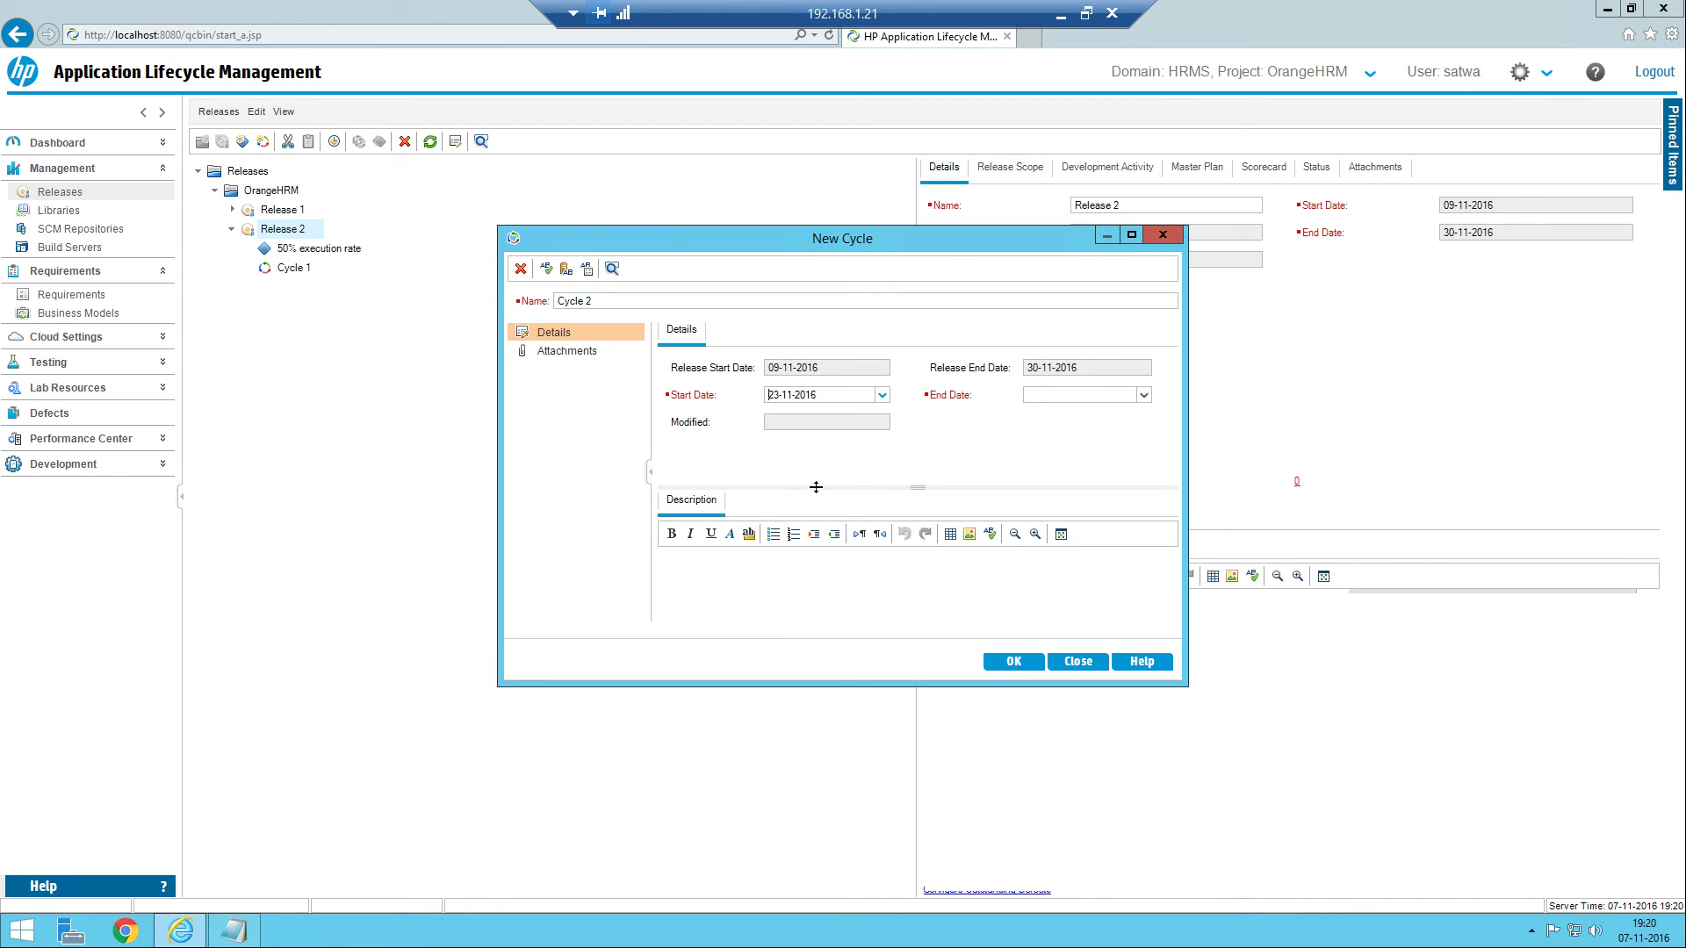
Step: Try to set Cycle 2's end date to 01-12-2016, one day after the release ends
click(1145, 397)
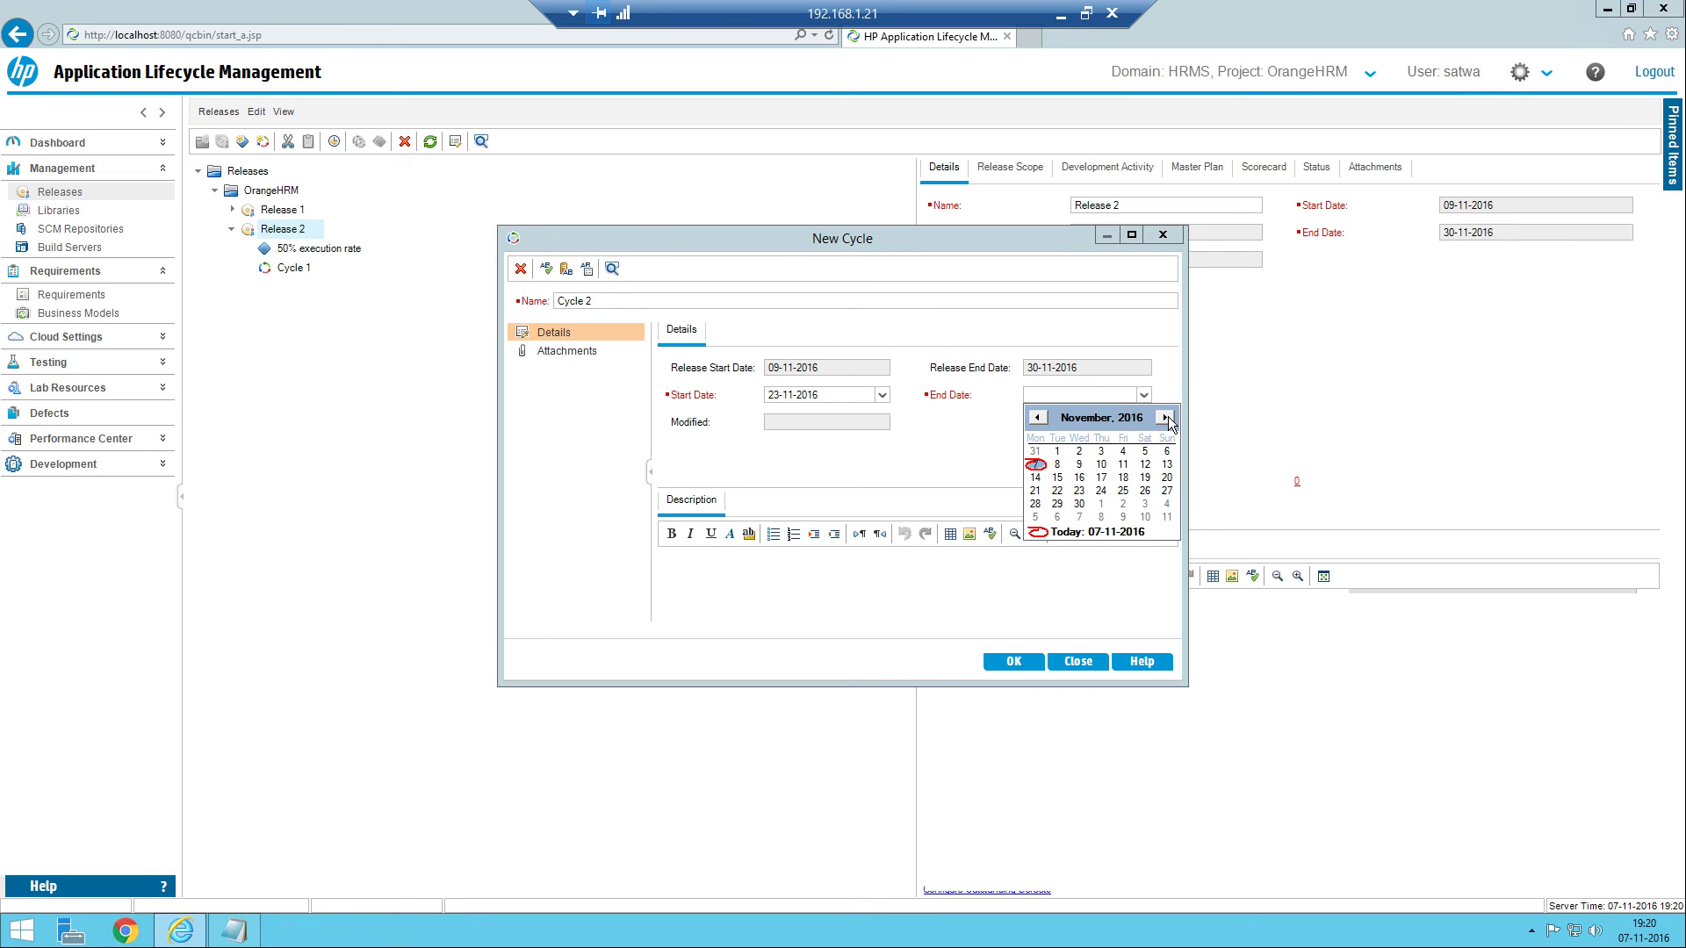
click(1166, 418)
click(1101, 451)
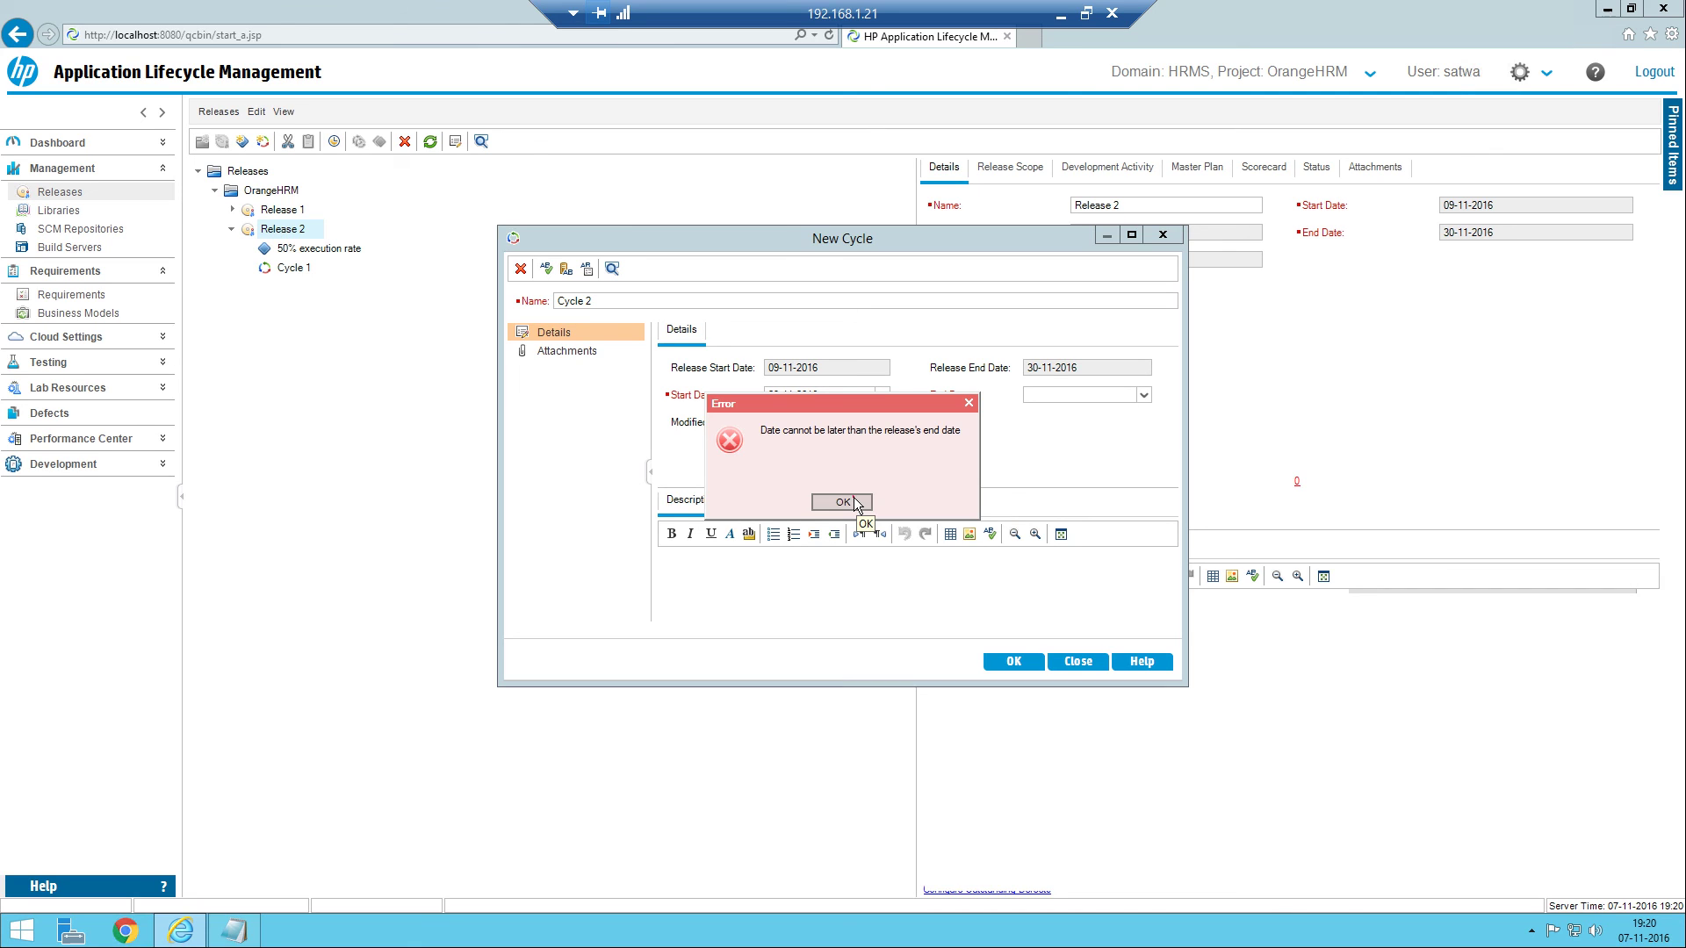
click(855, 503)
Step: Set Cycle 2's end date to 30-11-2016 and save the new cycle
click(1145, 392)
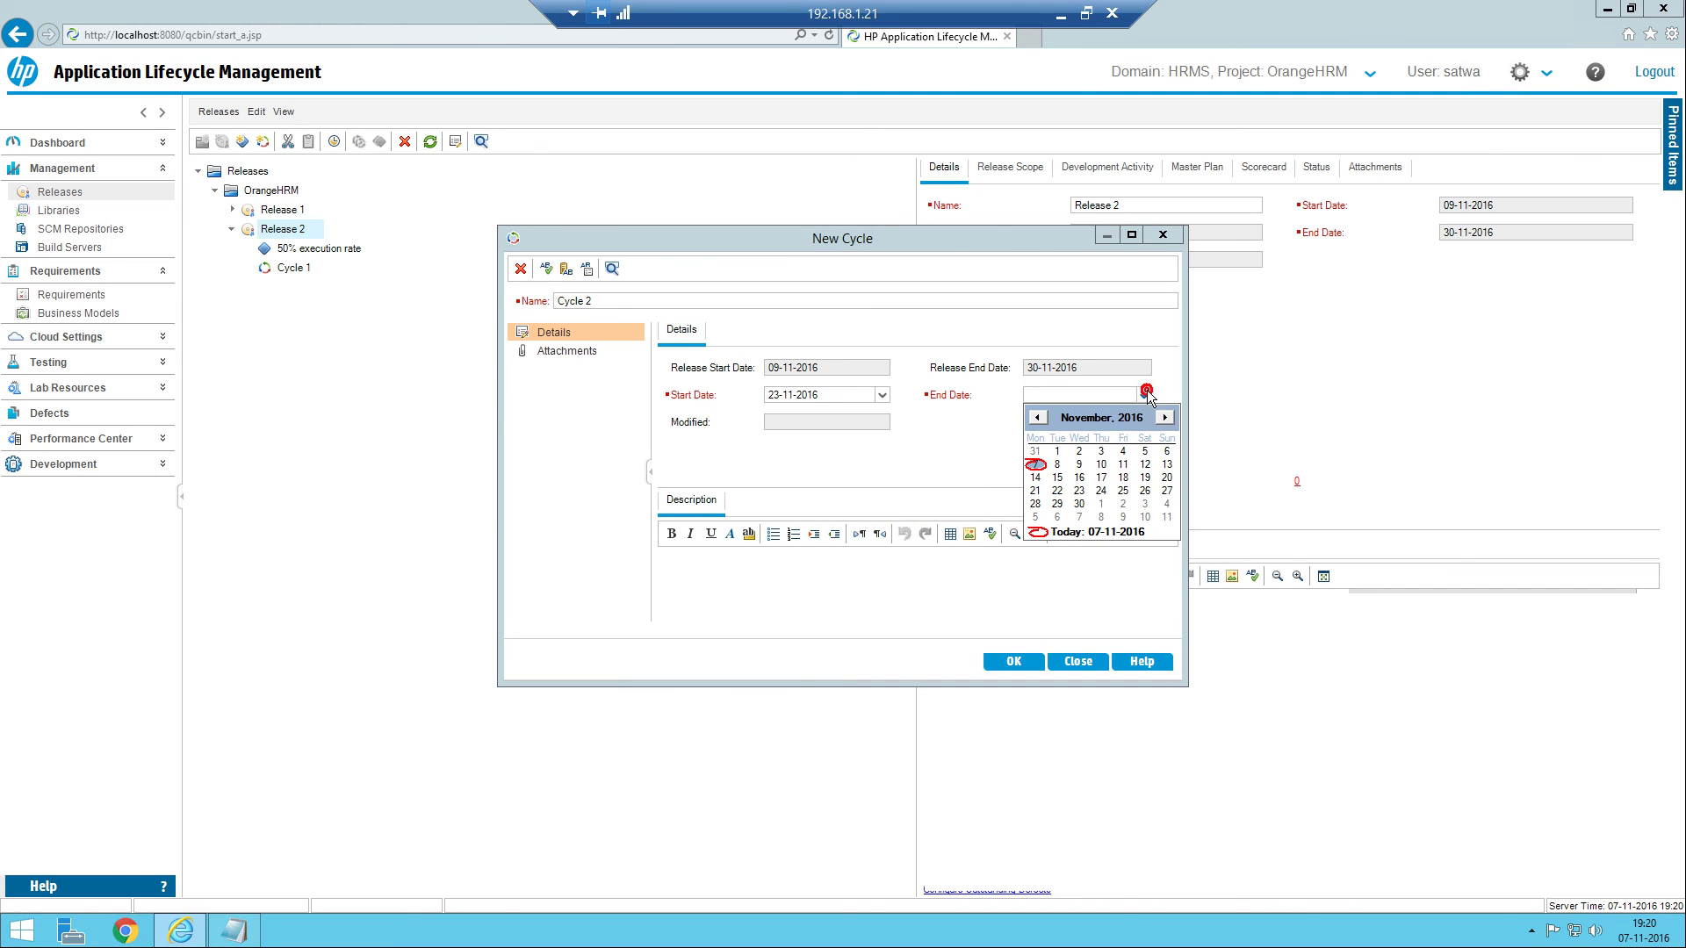
click(1079, 504)
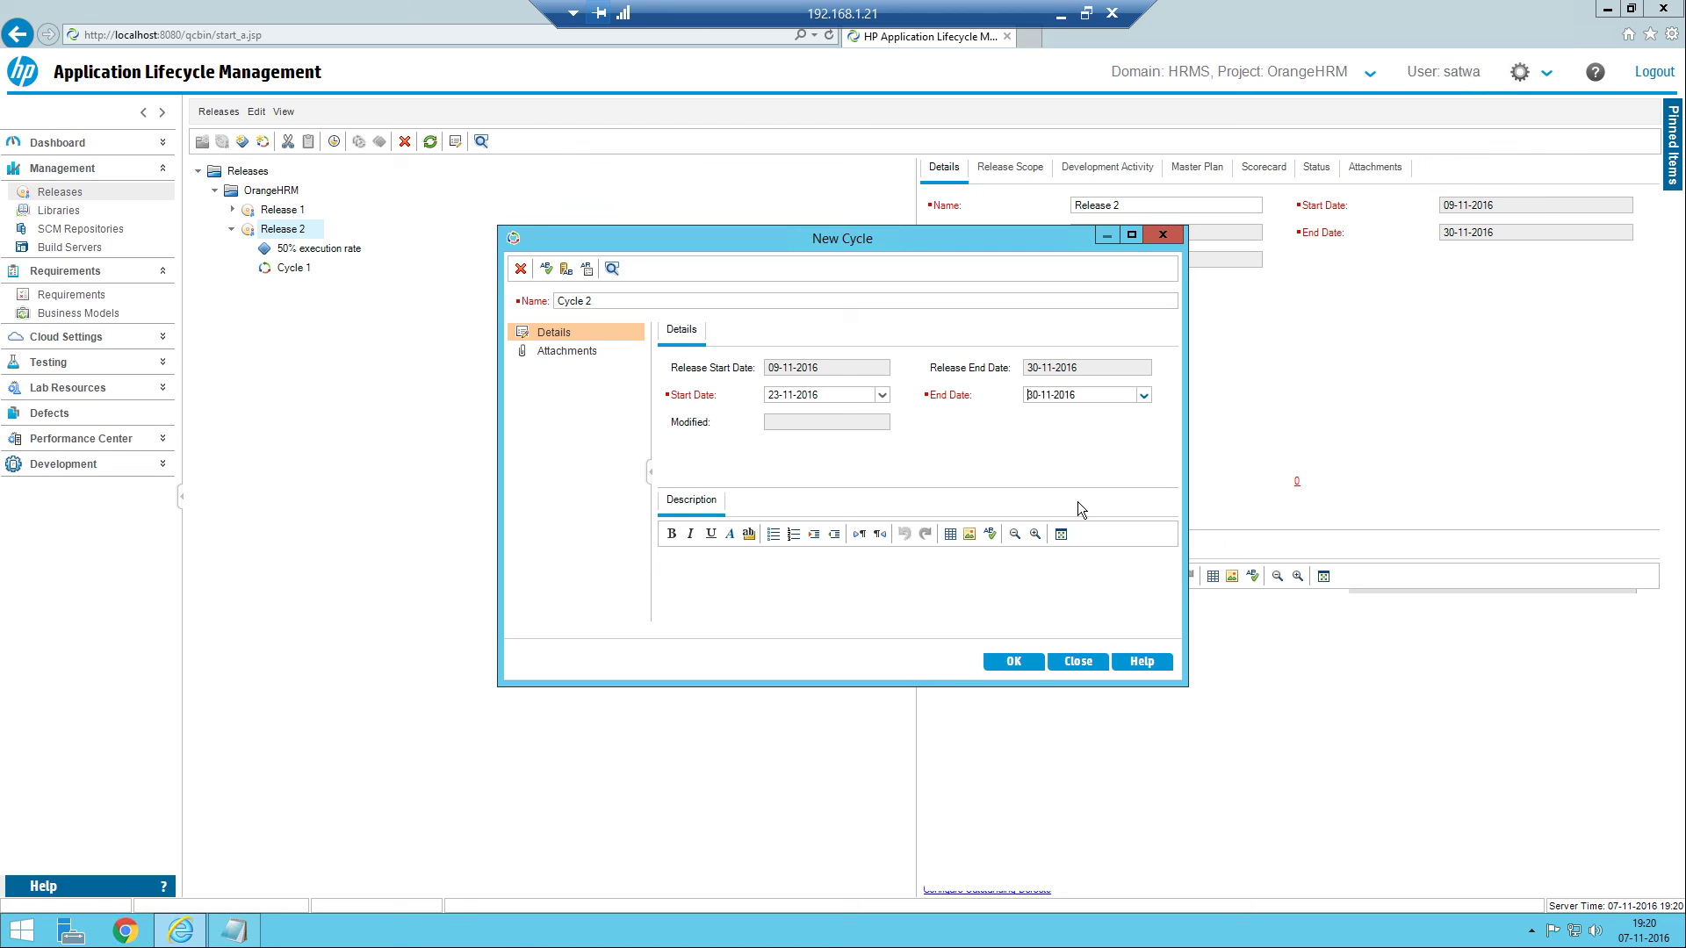
click(1002, 660)
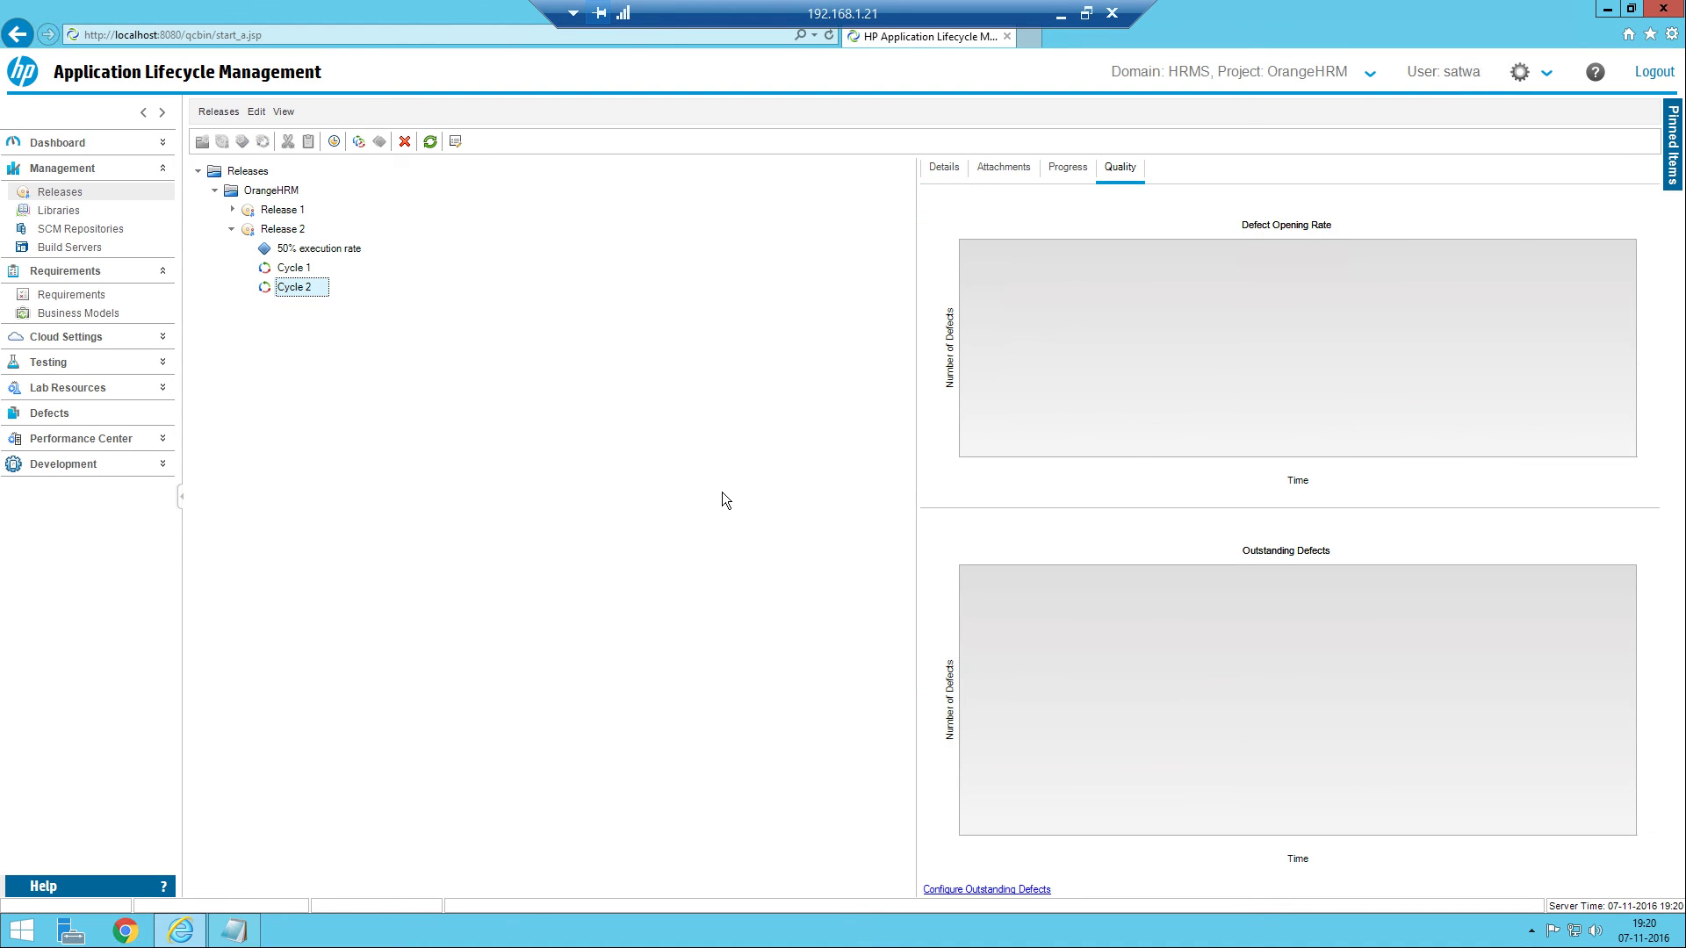
Step: Check Cycle 2's details, and take the remote desktop session out of full screen
click(950, 172)
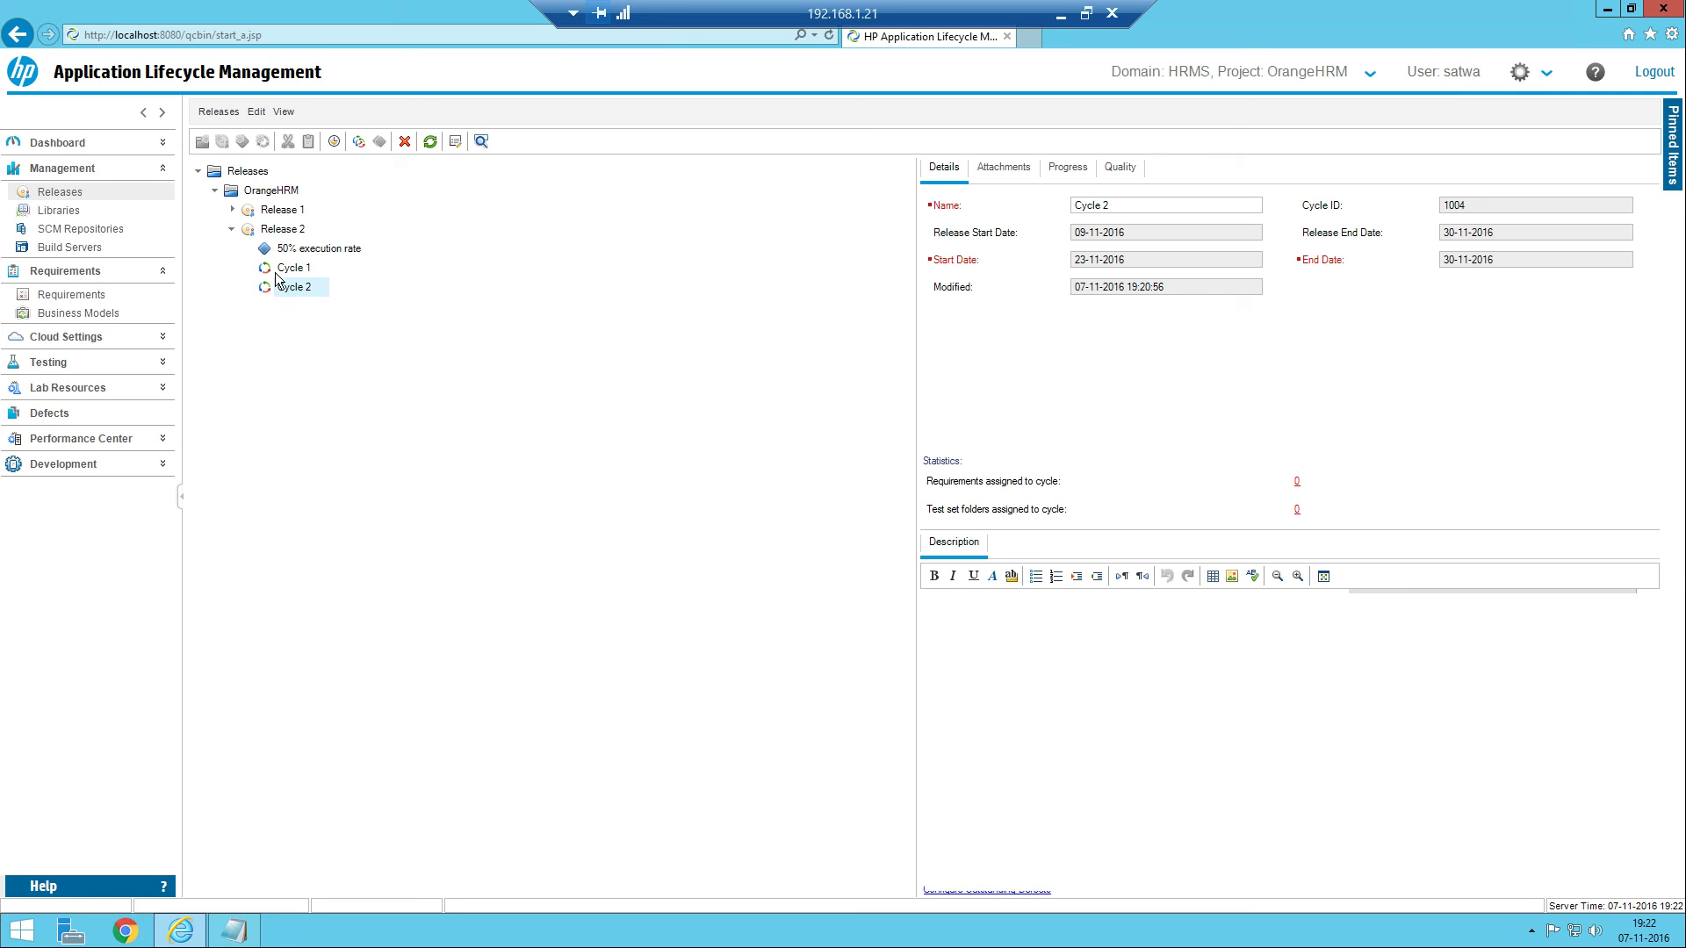
click(1089, 16)
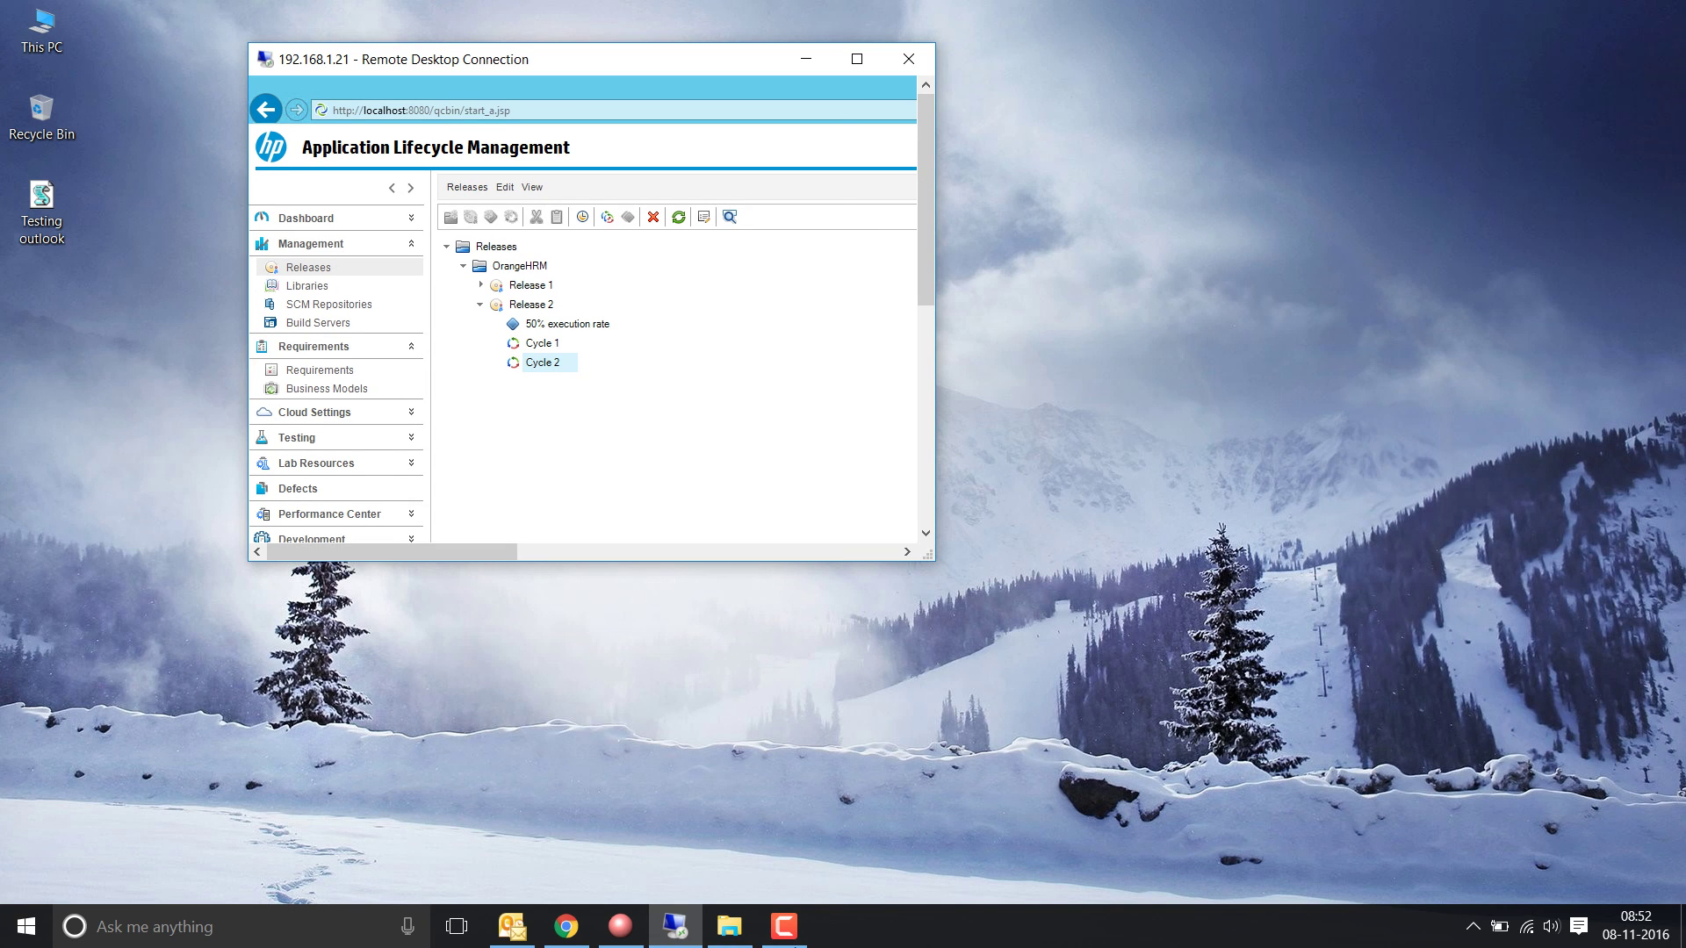